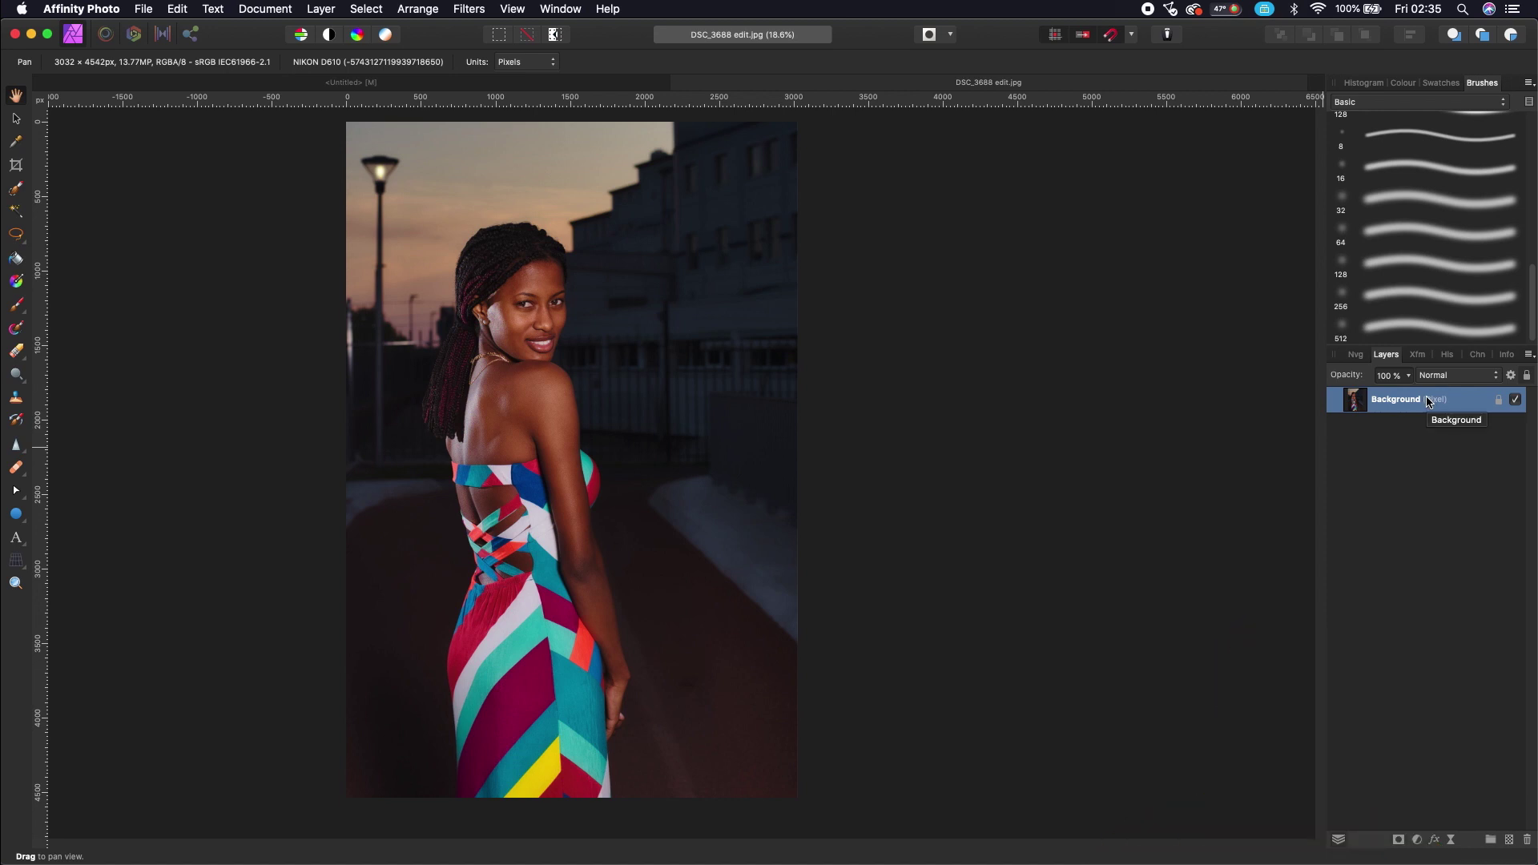
Duplicate the Background layer twice, hide the original, and select the top copy
{"action": "right_click", "coordinate": [1425, 401]}
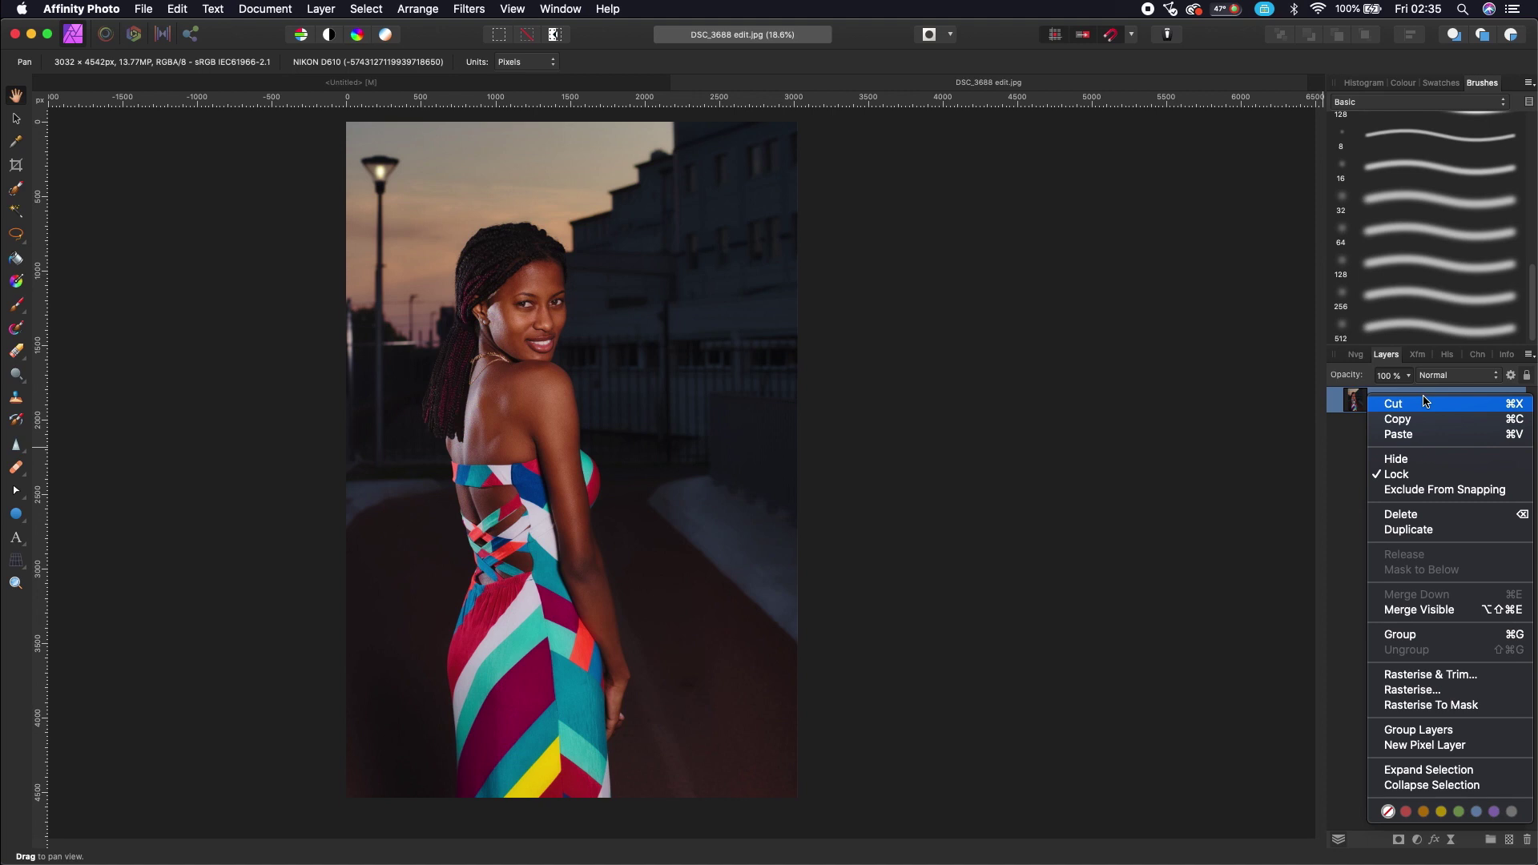
{"action": "left_click", "coordinate": [1407, 529]}
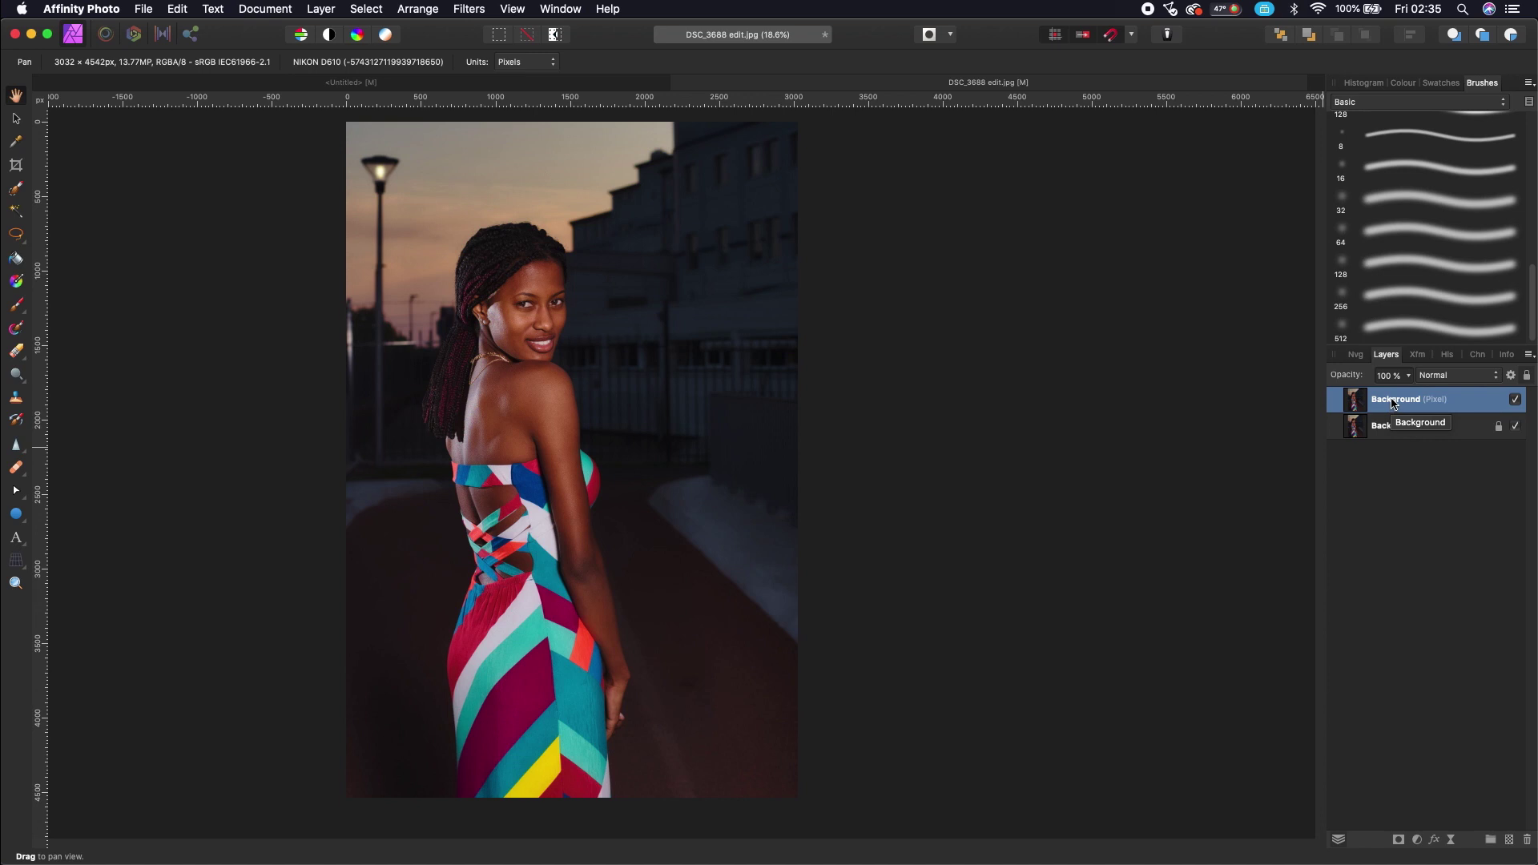
{"action": "right_click", "coordinate": [1393, 402]}
{"action": "left_click", "coordinate": [1387, 529]}
{"action": "left_click", "coordinate": [1411, 526]}
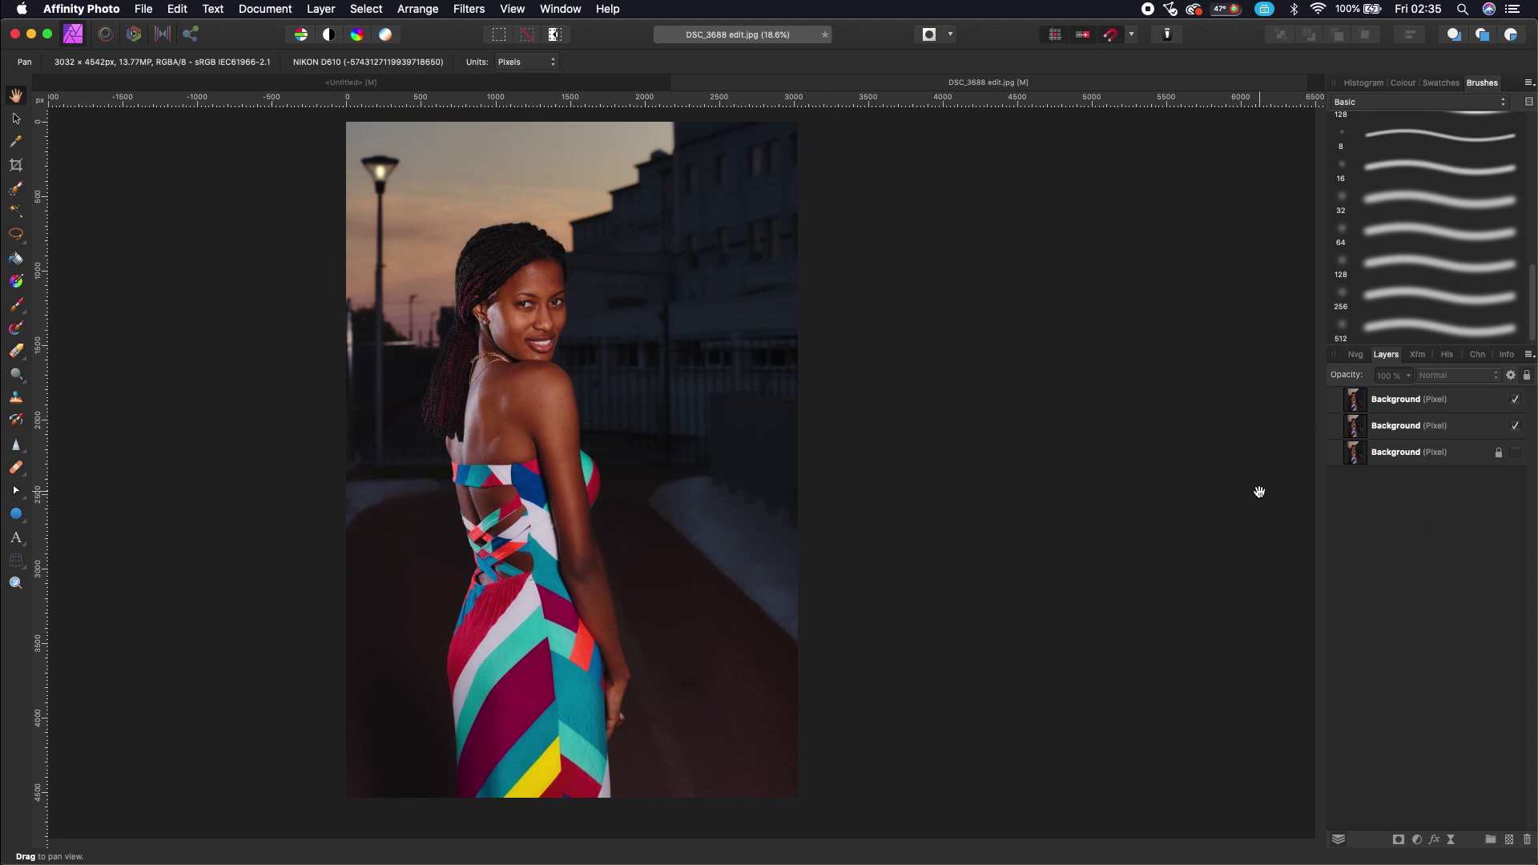
{"action": "left_click", "coordinate": [1394, 405]}
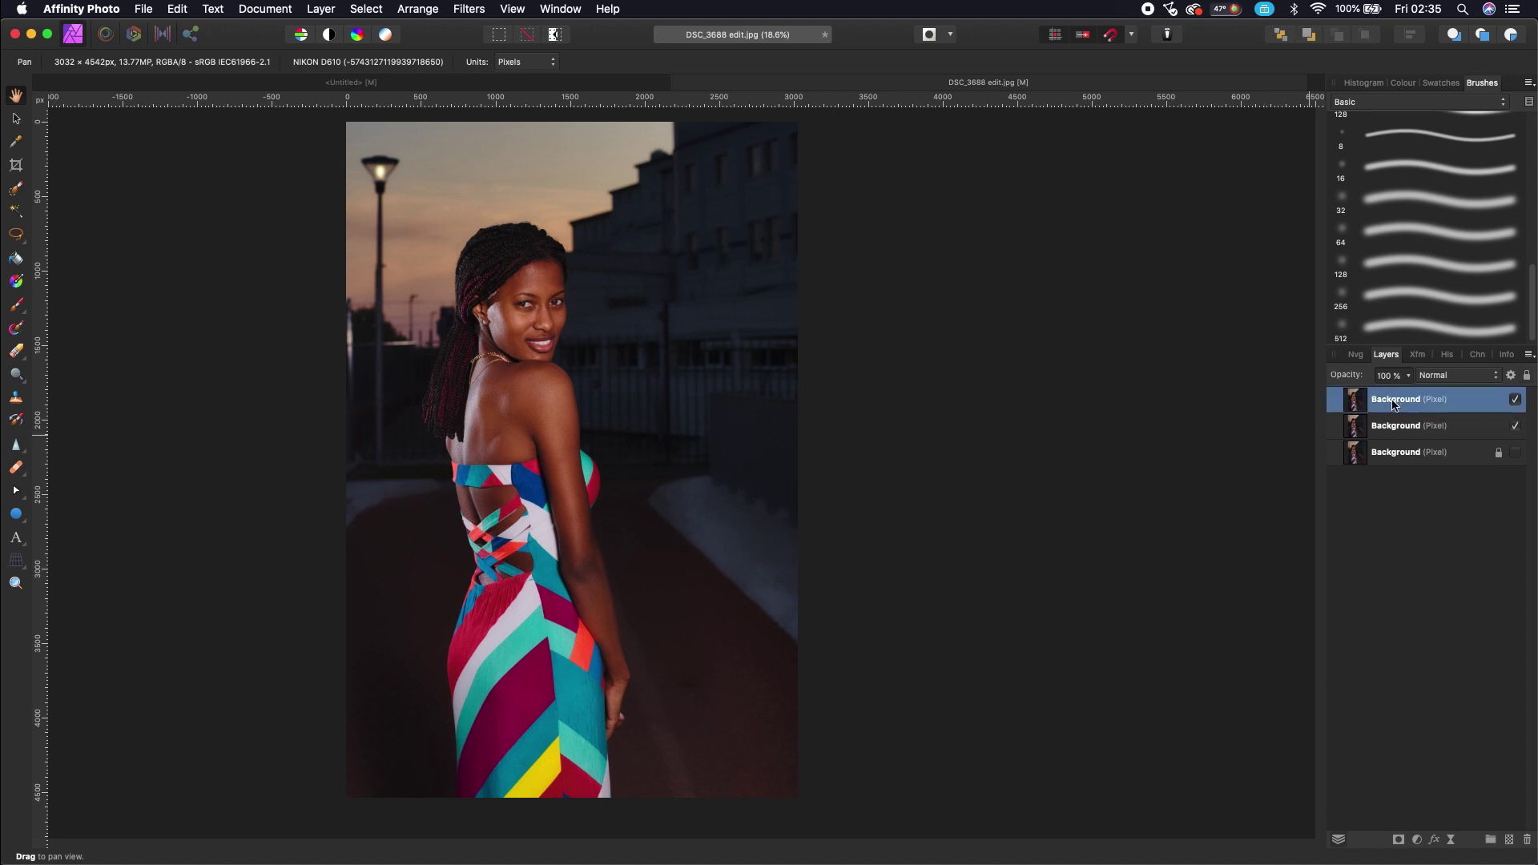
With an enlarged Selection Brush, paint a selection over the hair, forehead and dress
{"action": "left_click", "coordinate": [16, 190]}
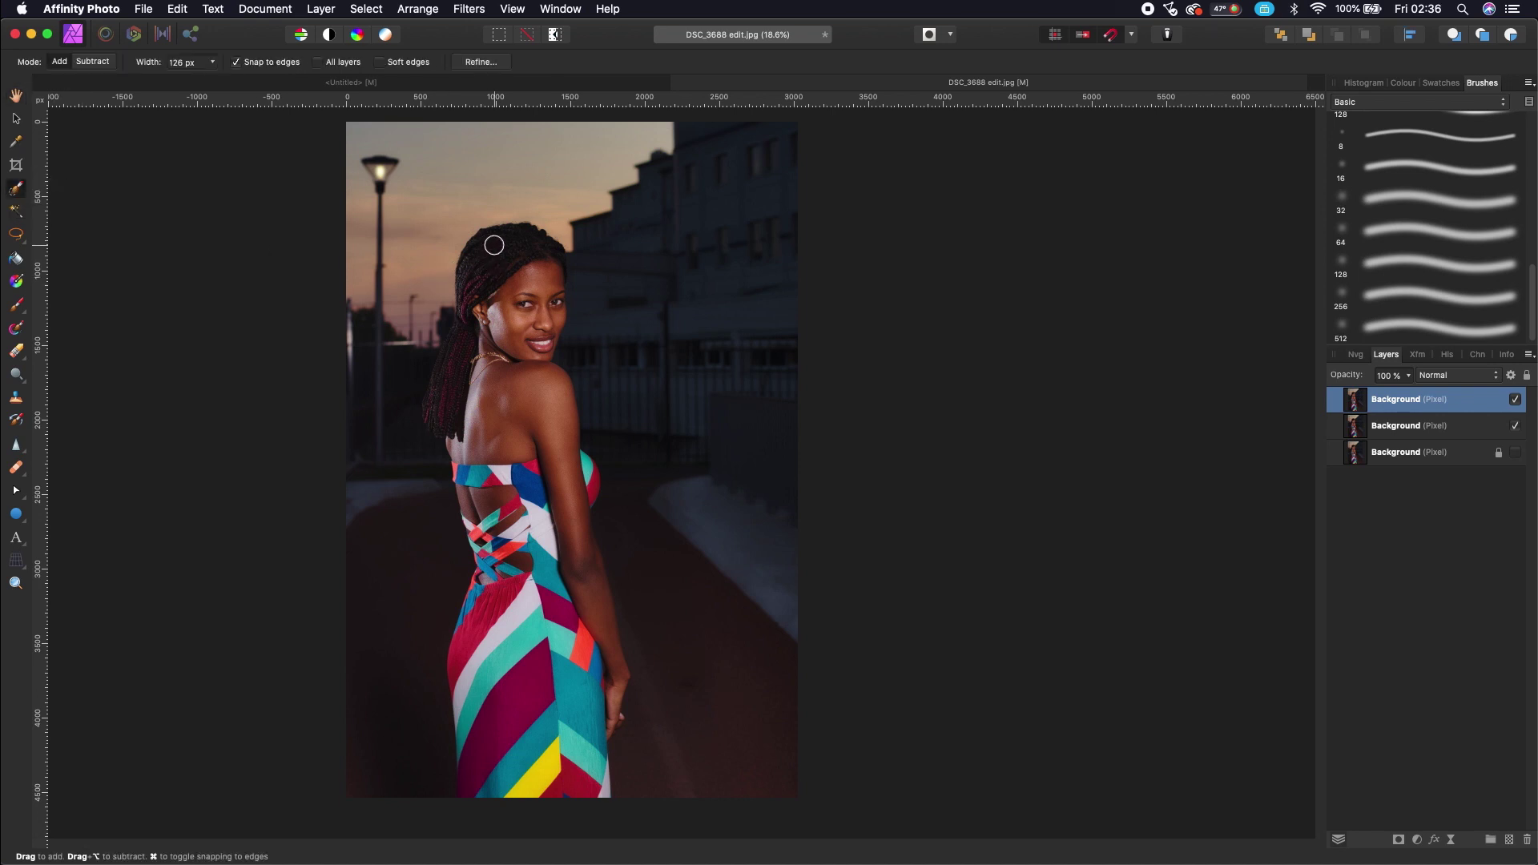
{"action": "key", "text": "]"}
{"action": "left_click_drag", "start_coordinate": [508, 247], "coordinate": [516, 269]}
{"action": "mouse_move", "coordinate": [516, 567]}
{"action": "left_mouse_down"}
{"action": "mouse_move", "coordinate": [506, 693]}
{"action": "mouse_move", "coordinate": [532, 750]}
{"action": "mouse_move", "coordinate": [578, 623]}
{"action": "mouse_move", "coordinate": [591, 657]}
{"action": "mouse_move", "coordinate": [567, 776]}
{"action": "mouse_move", "coordinate": [551, 498]}
{"action": "mouse_move", "coordinate": [575, 479]}
{"action": "mouse_move", "coordinate": [557, 525]}
{"action": "mouse_move", "coordinate": [582, 624]}
{"action": "mouse_move", "coordinate": [544, 509]}
{"action": "left_mouse_up"}
Zoom in and add the outer edge of the hair to the selection
{"action": "key", "text": "super+plus"}
{"action": "key", "text": "super+plus"}
{"action": "key", "text": "super+plus"}
{"action": "scroll", "coordinate": [544, 507], "scroll_direction": "up", "scroll_amount": 15}
{"action": "scroll", "coordinate": [544, 508], "scroll_direction": "left", "scroll_amount": 10}
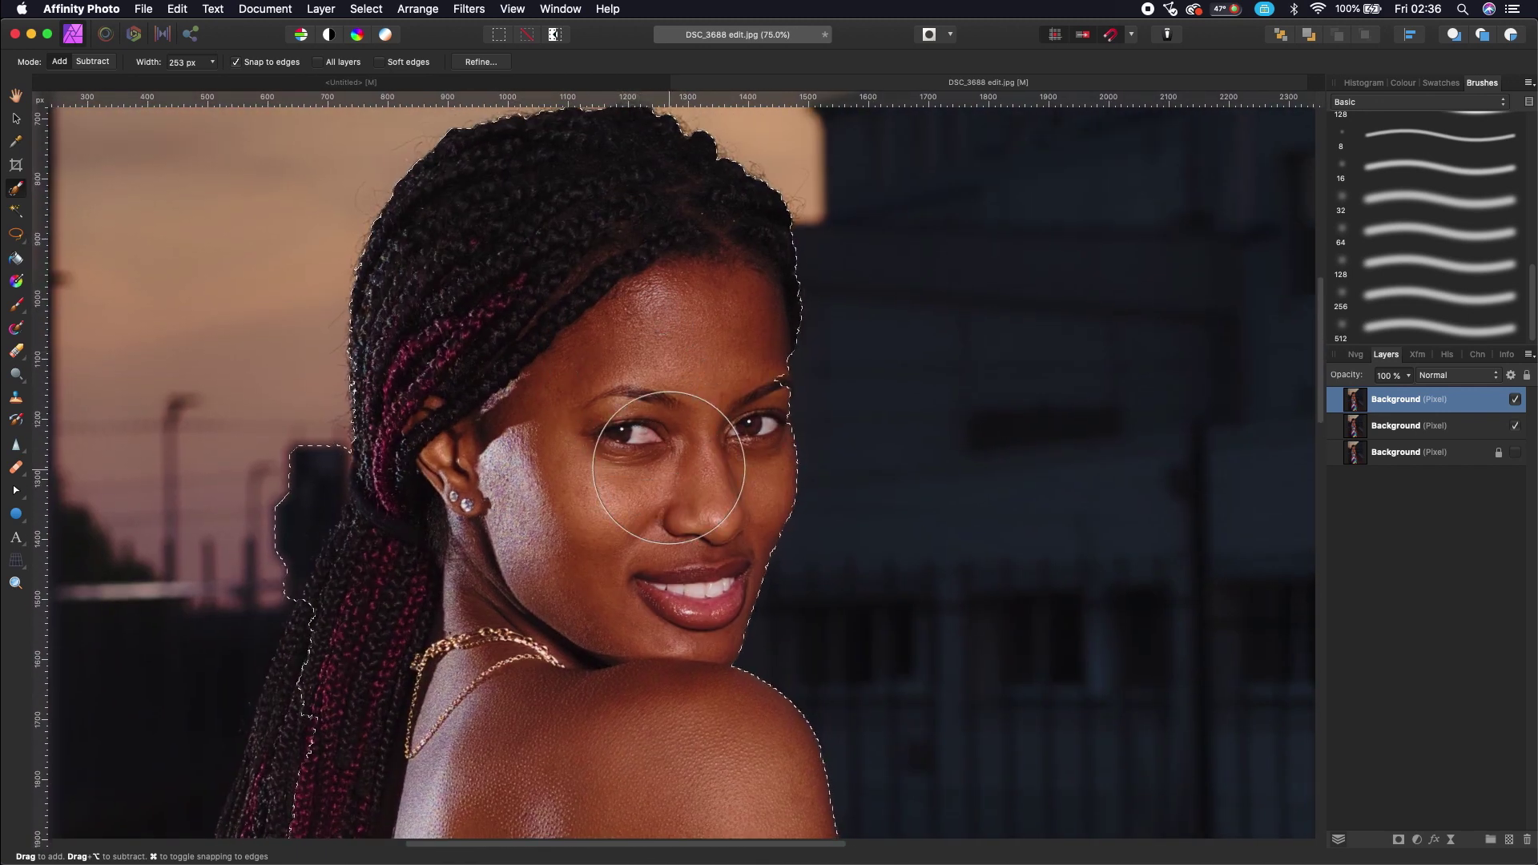
{"action": "scroll", "coordinate": [681, 425], "scroll_direction": "up", "scroll_amount": 3}
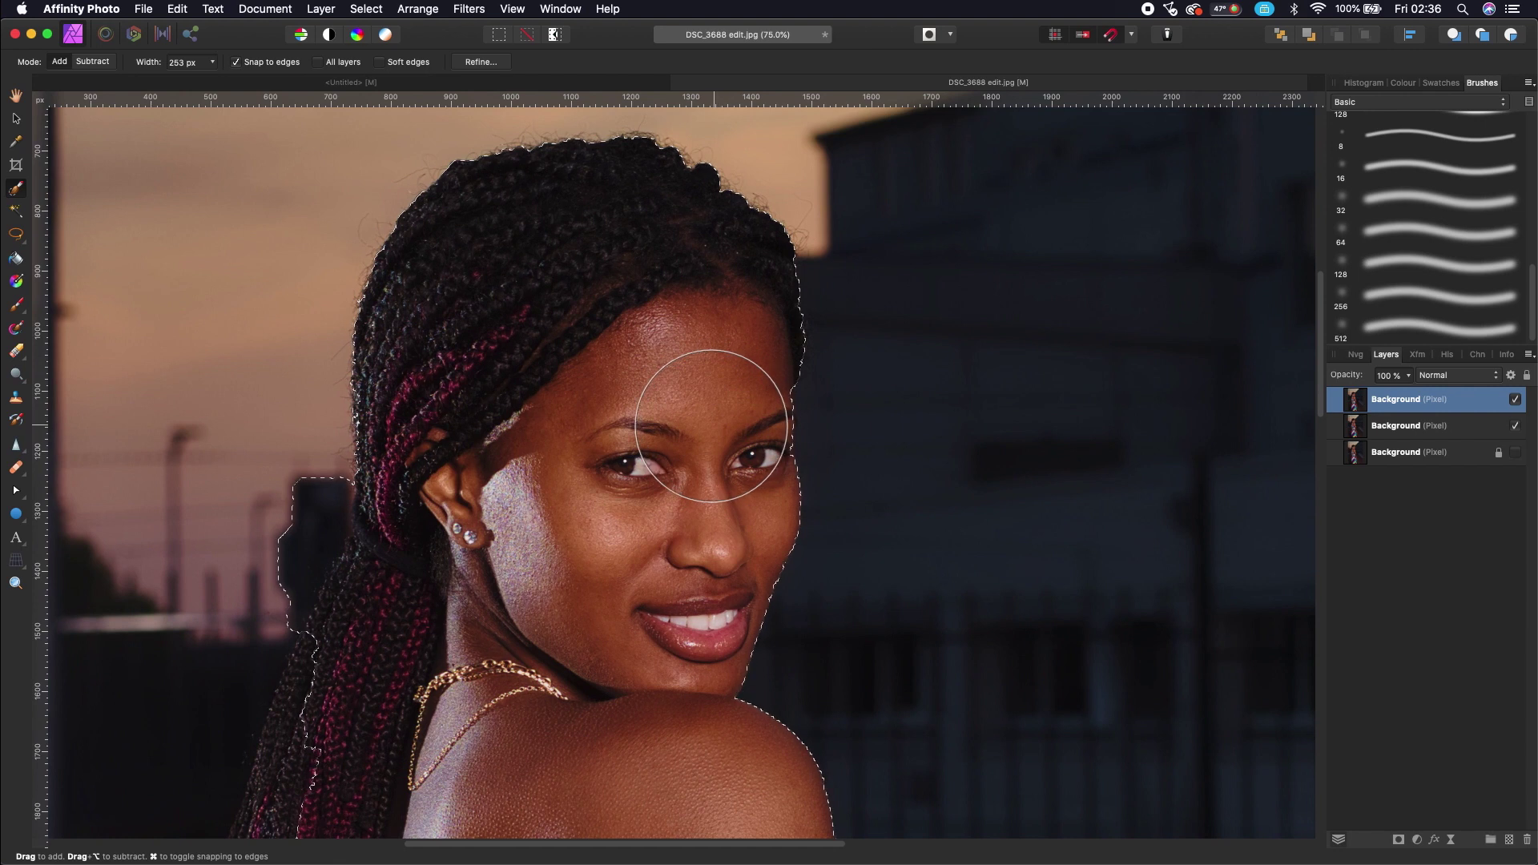
{"action": "scroll", "coordinate": [495, 565], "scroll_direction": "down", "scroll_amount": 2}
{"action": "scroll", "coordinate": [495, 565], "scroll_direction": "down", "scroll_amount": 5}
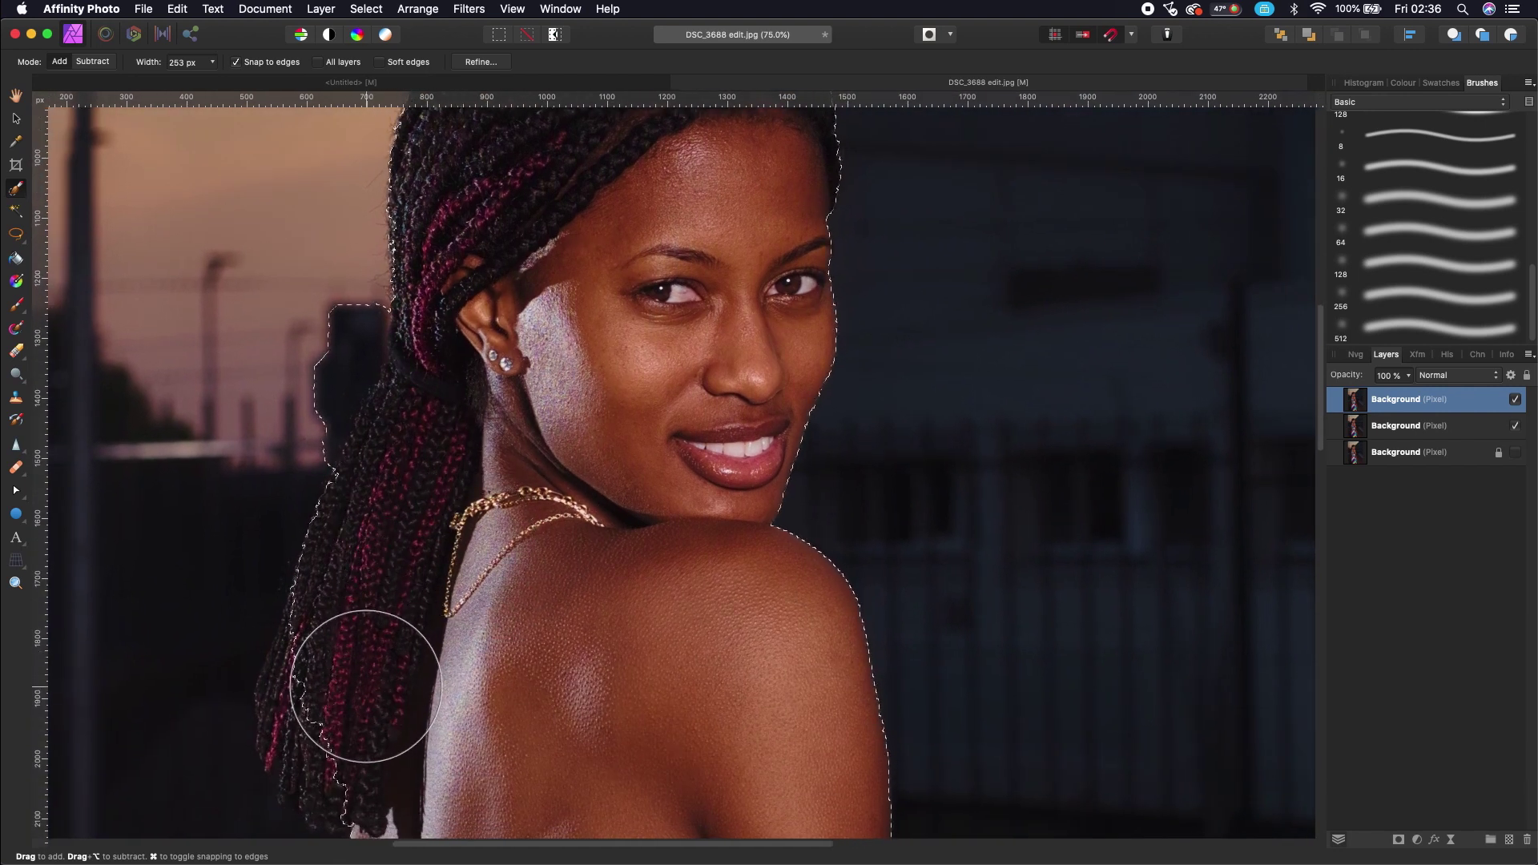
{"action": "scroll", "coordinate": [362, 655], "scroll_direction": "down", "scroll_amount": 4}
{"action": "mouse_move", "coordinate": [458, 589]}
{"action": "left_mouse_down"}
{"action": "mouse_move", "coordinate": [439, 554]}
{"action": "mouse_move", "coordinate": [429, 566]}
{"action": "mouse_move", "coordinate": [445, 550]}
{"action": "left_mouse_up"}
With a smaller brush, subtract the background bulge beside the hair from the selection
{"action": "key", "text": "bracketleft"}
{"action": "key", "text": "bracketleft"}
{"action": "key", "text": "bracketleft"}
{"action": "key", "text": "bracketleft"}
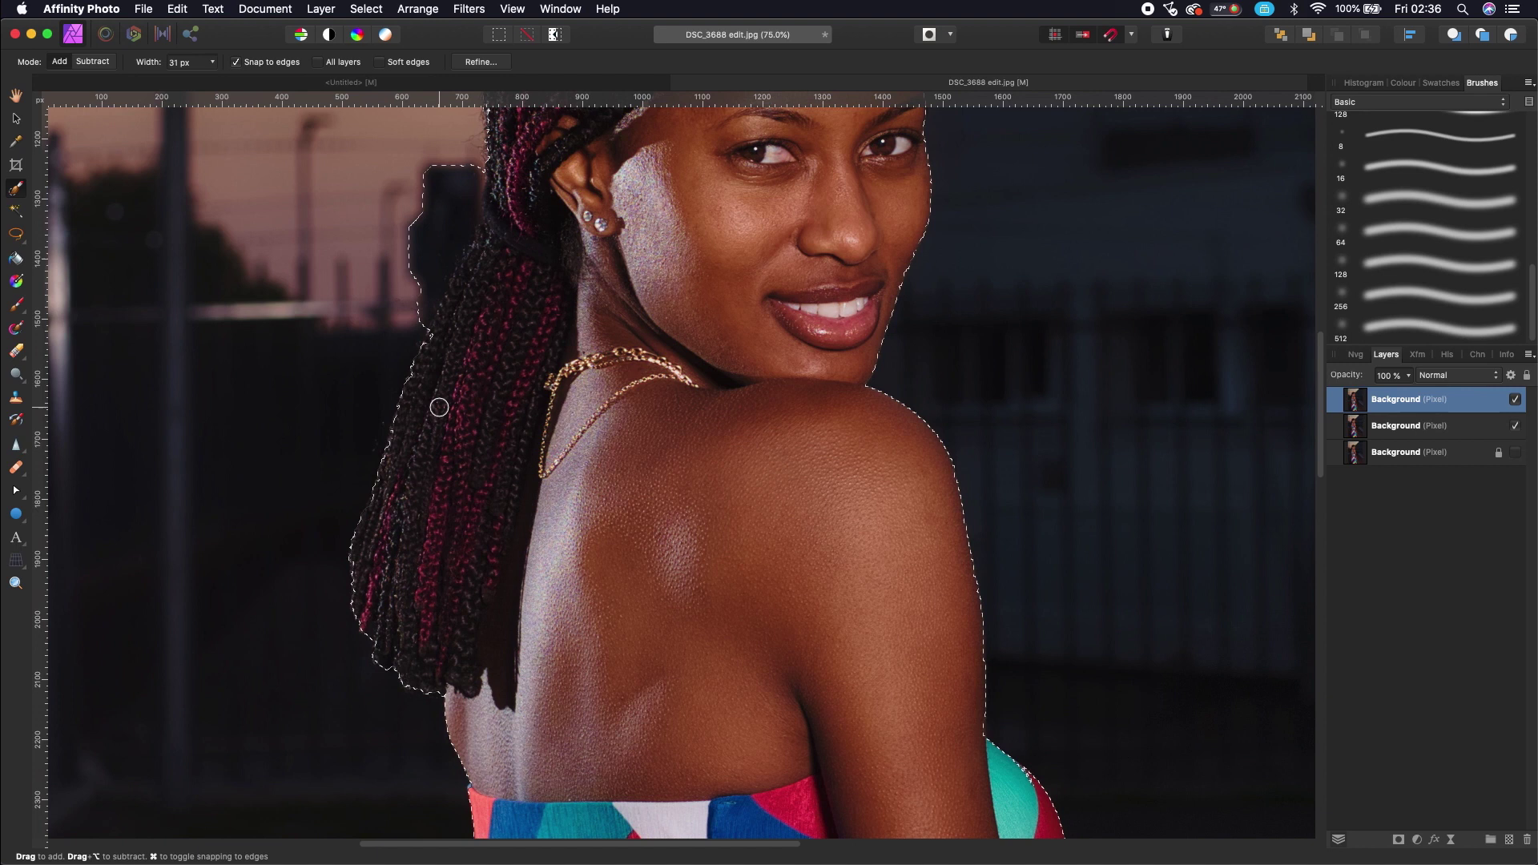
{"action": "scroll", "coordinate": [467, 445], "scroll_direction": "up", "scroll_amount": 5}
{"action": "scroll", "coordinate": [468, 445], "scroll_direction": "left", "scroll_amount": 2}
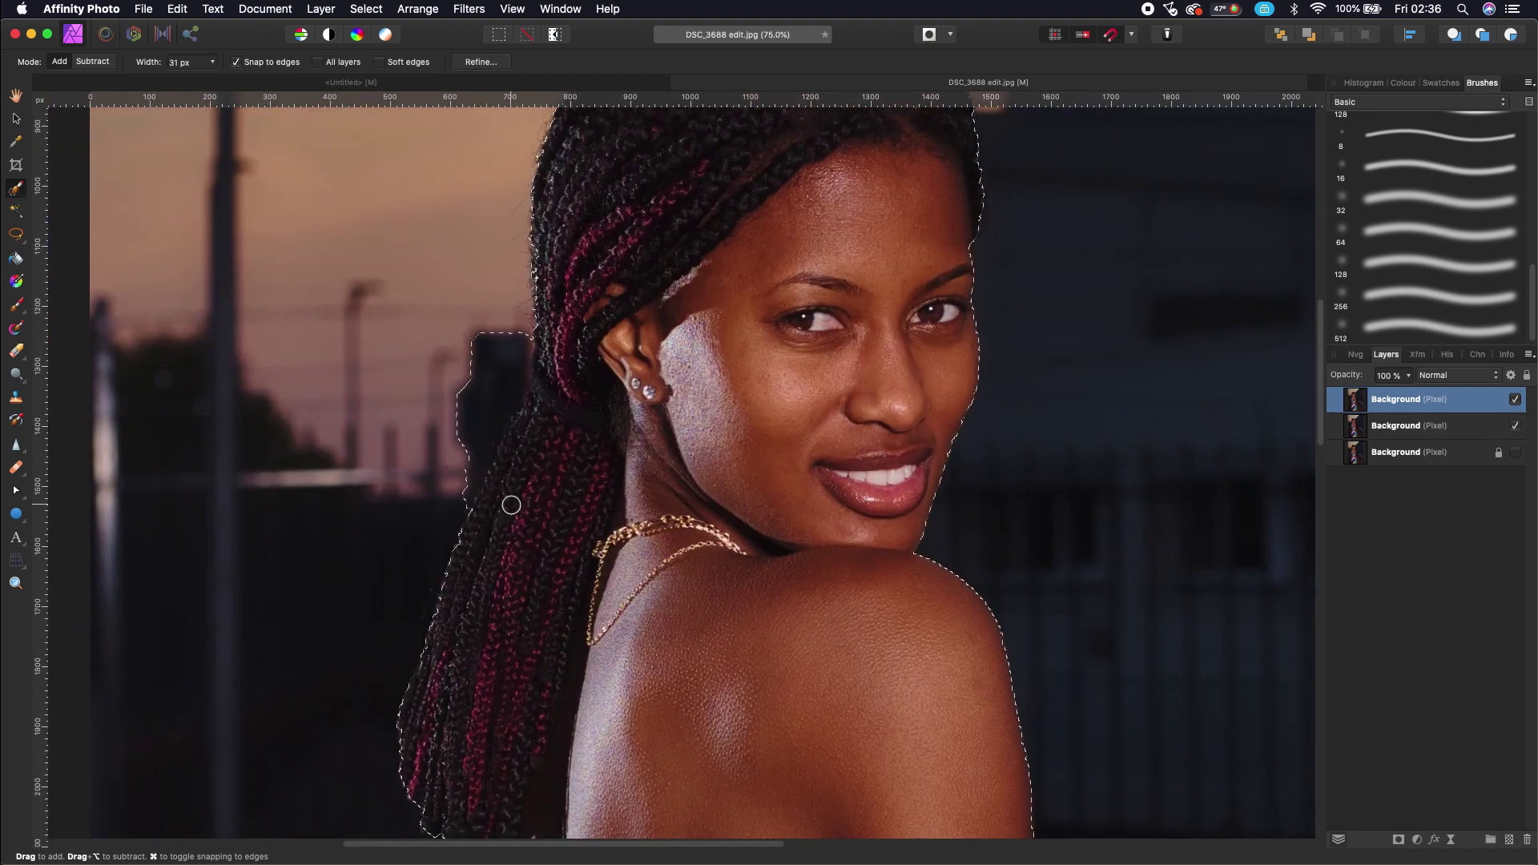
{"action": "mouse_move", "coordinate": [527, 318]}
{"action": "left_mouse_down"}
{"action": "mouse_move", "coordinate": [455, 497]}
{"action": "mouse_move", "coordinate": [492, 494]}
{"action": "mouse_move", "coordinate": [522, 426]}
{"action": "left_mouse_up"}
{"action": "scroll", "coordinate": [513, 553], "scroll_direction": "up", "scroll_amount": 3}
{"action": "scroll", "coordinate": [513, 554], "scroll_direction": "up", "scroll_amount": 1}
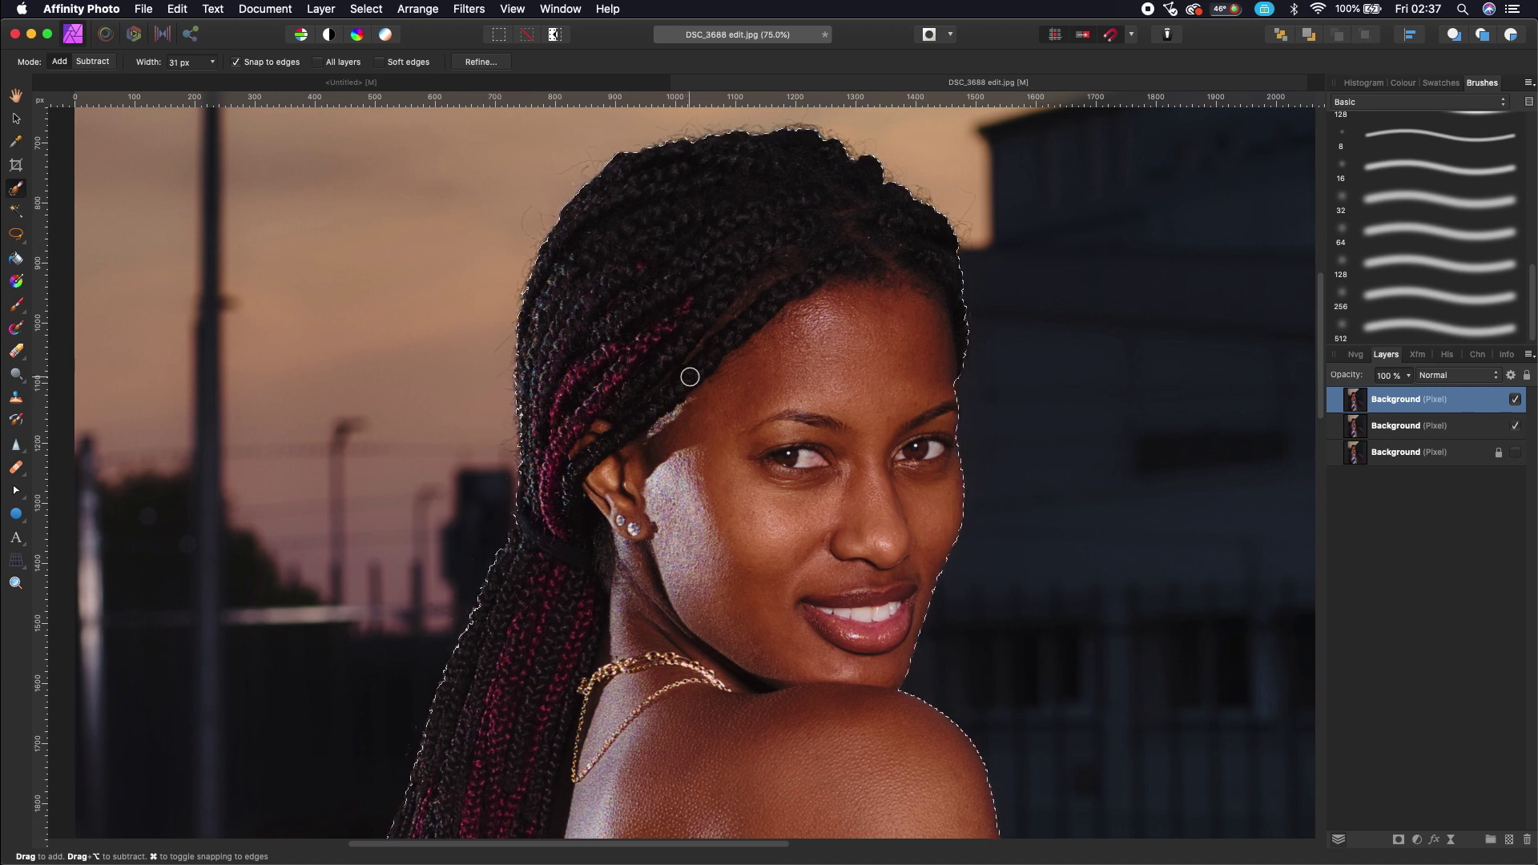
Inspect the selection edges along arms, back, hair and dress up close, with a 14 px brush
{"action": "scroll", "coordinate": [689, 377], "scroll_direction": "down", "scroll_amount": 20}
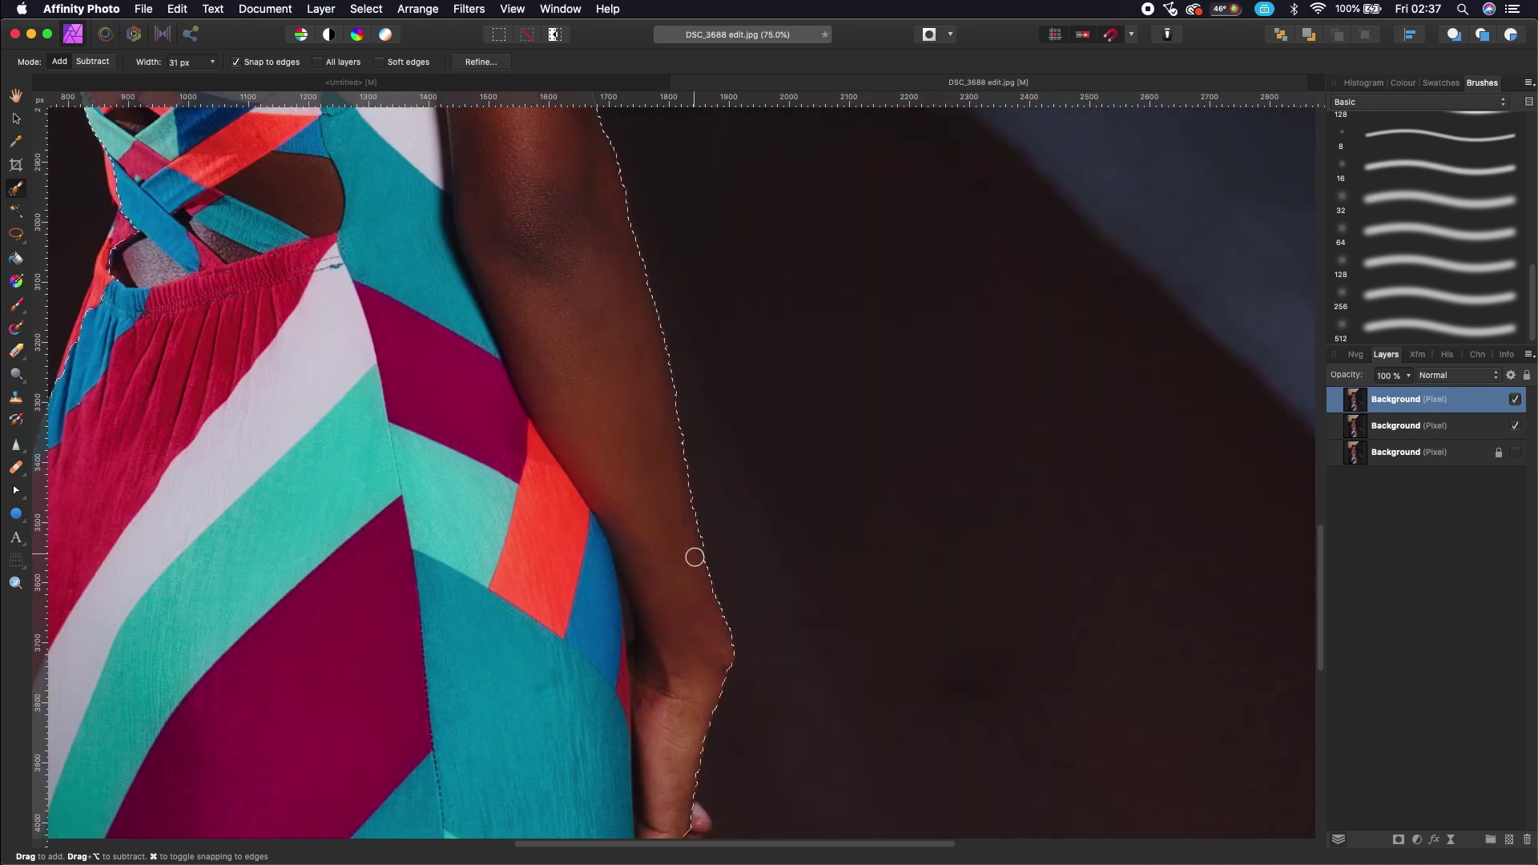
{"action": "scroll", "coordinate": [694, 556], "scroll_direction": "down", "scroll_amount": 5}
{"action": "scroll", "coordinate": [833, 550], "scroll_direction": "up", "scroll_amount": 8}
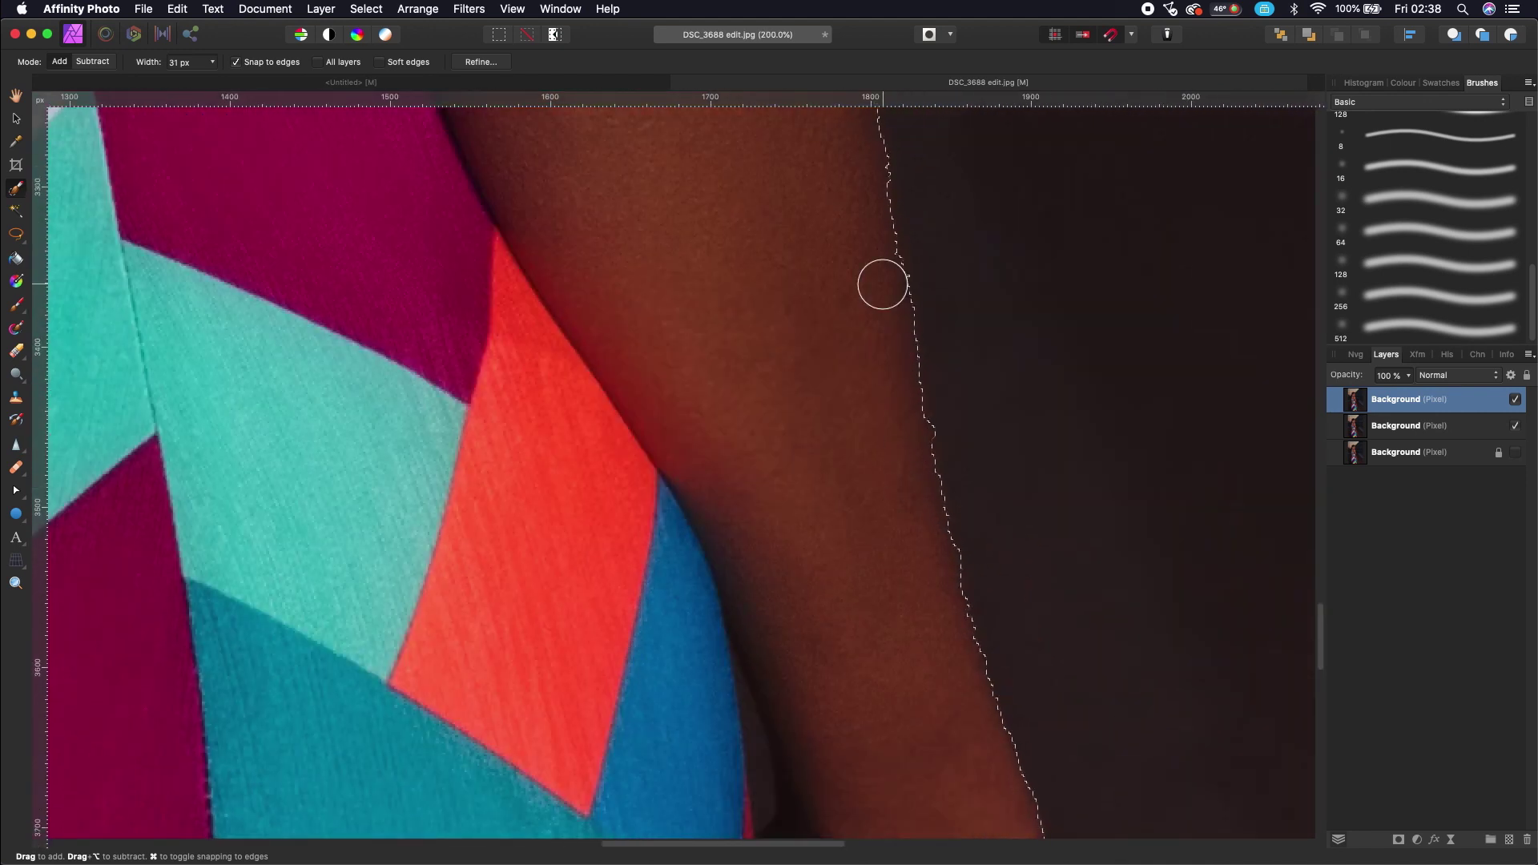
{"action": "scroll", "coordinate": [998, 399], "scroll_direction": "up", "scroll_amount": 15}
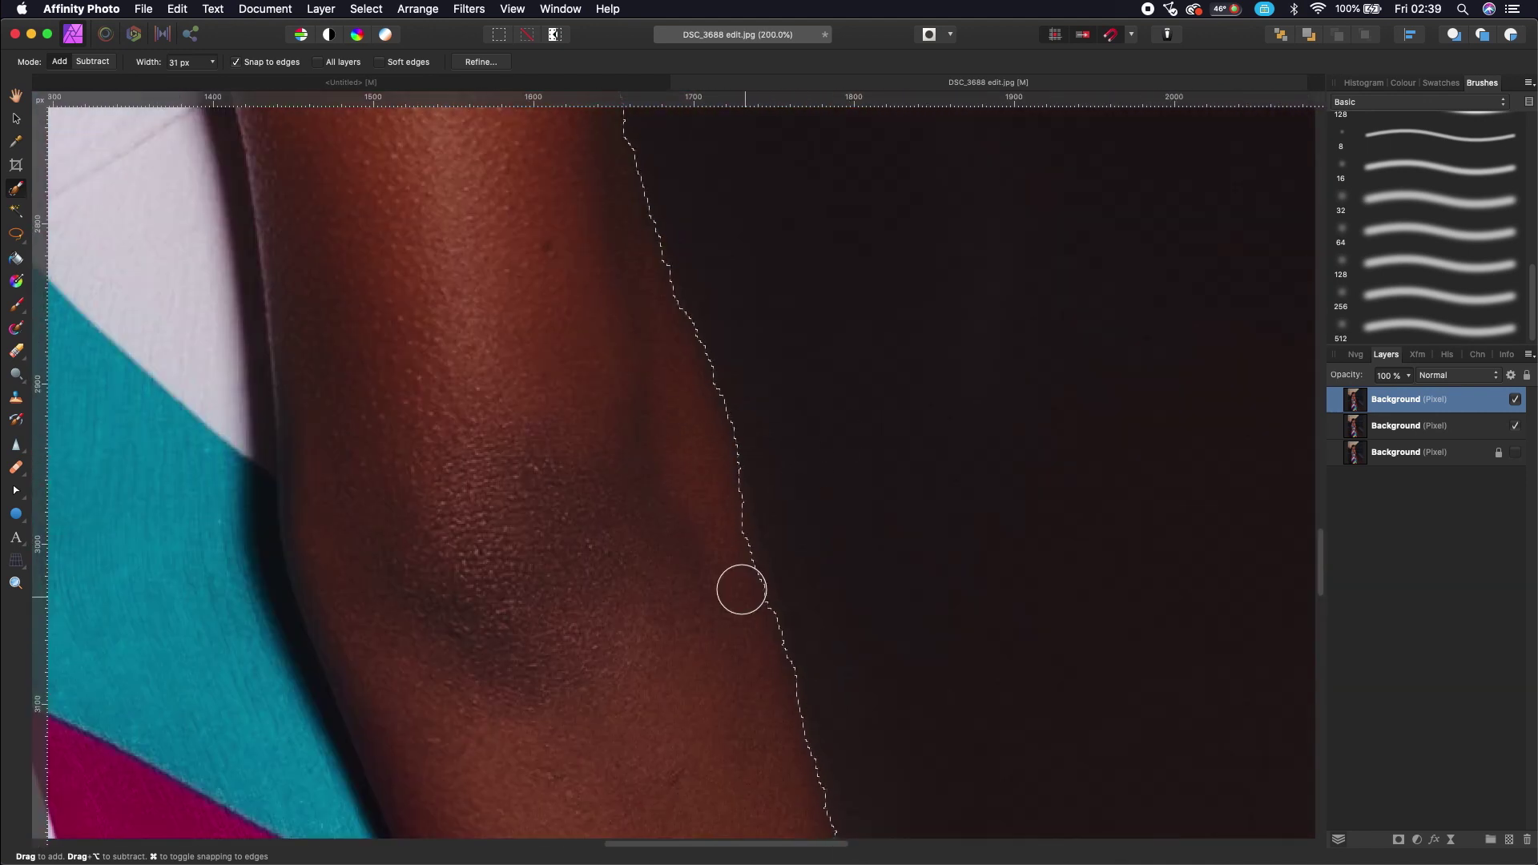
{"action": "scroll", "coordinate": [724, 581], "scroll_direction": "up", "scroll_amount": 20}
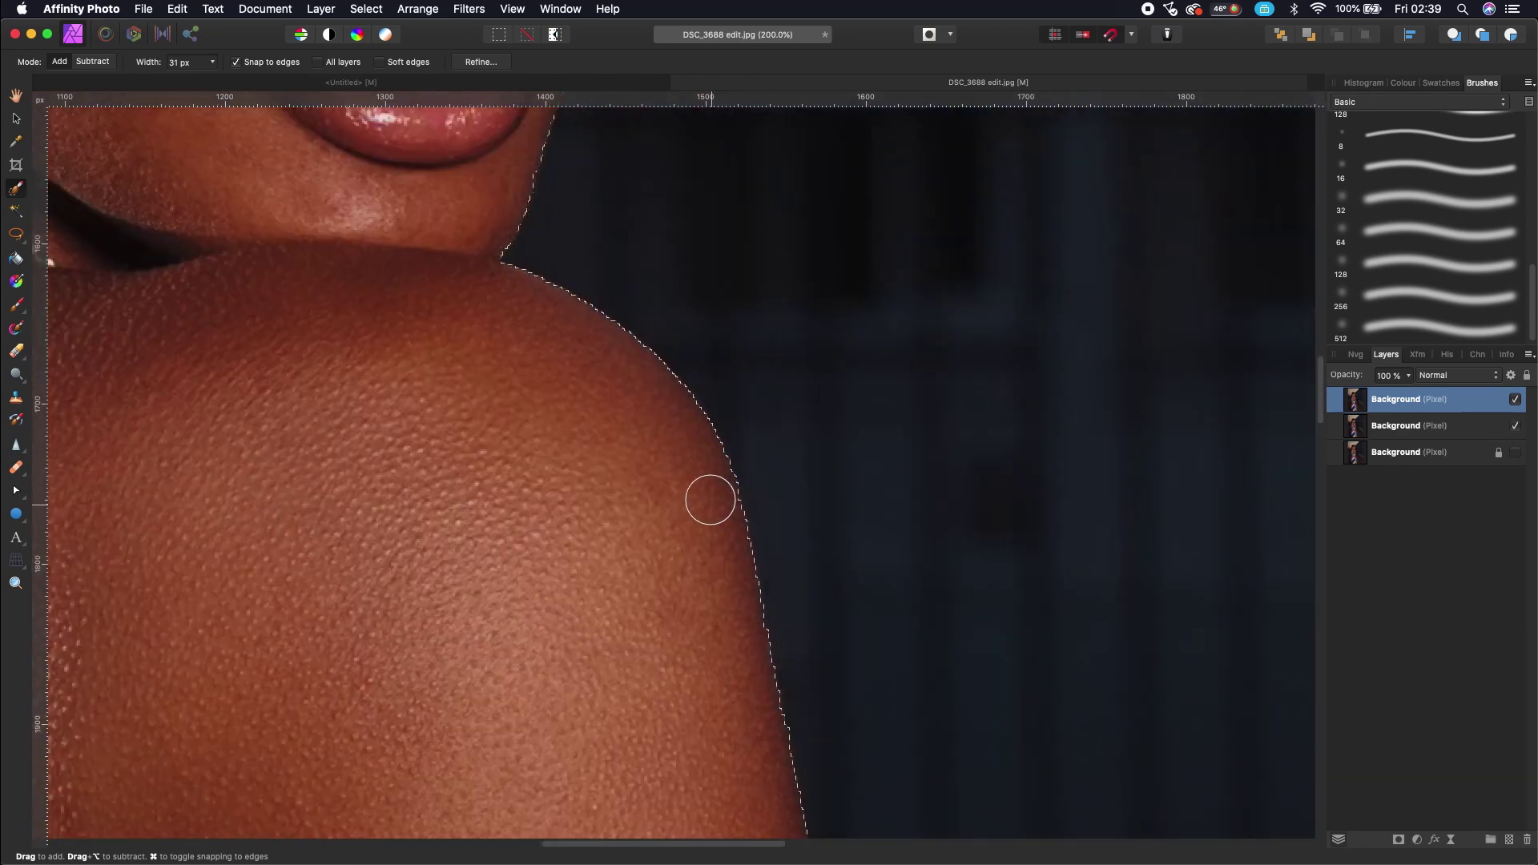
{"action": "scroll", "coordinate": [552, 582], "scroll_direction": "up", "scroll_amount": 15}
{"action": "scroll", "coordinate": [502, 357], "scroll_direction": "down", "scroll_amount": 20}
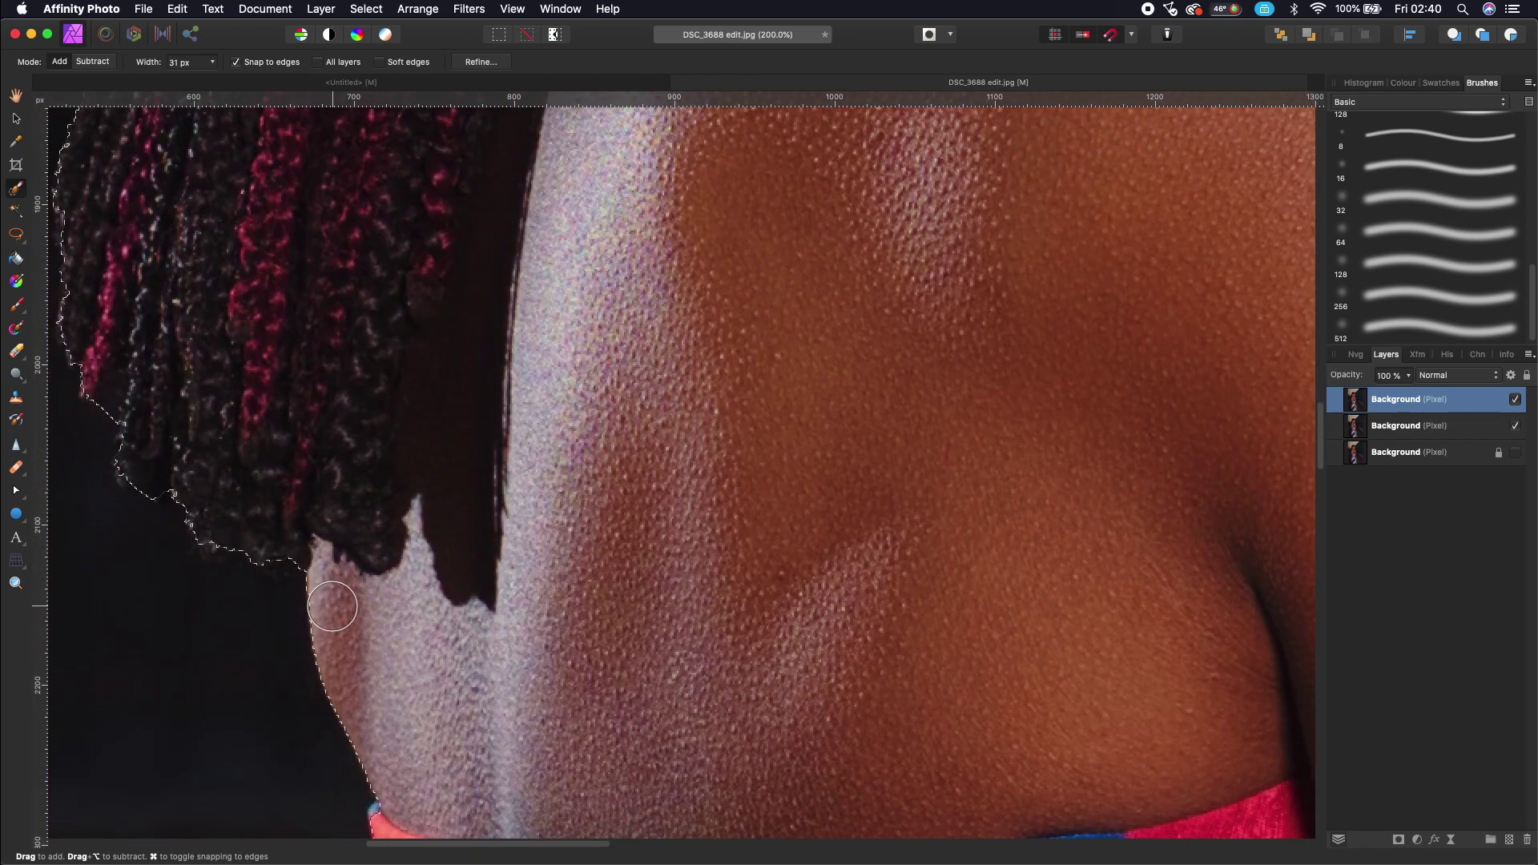
{"action": "key", "text": "bracketleft"}
{"action": "key", "text": "bracketleft"}
{"action": "scroll", "coordinate": [389, 476], "scroll_direction": "down", "scroll_amount": 20}
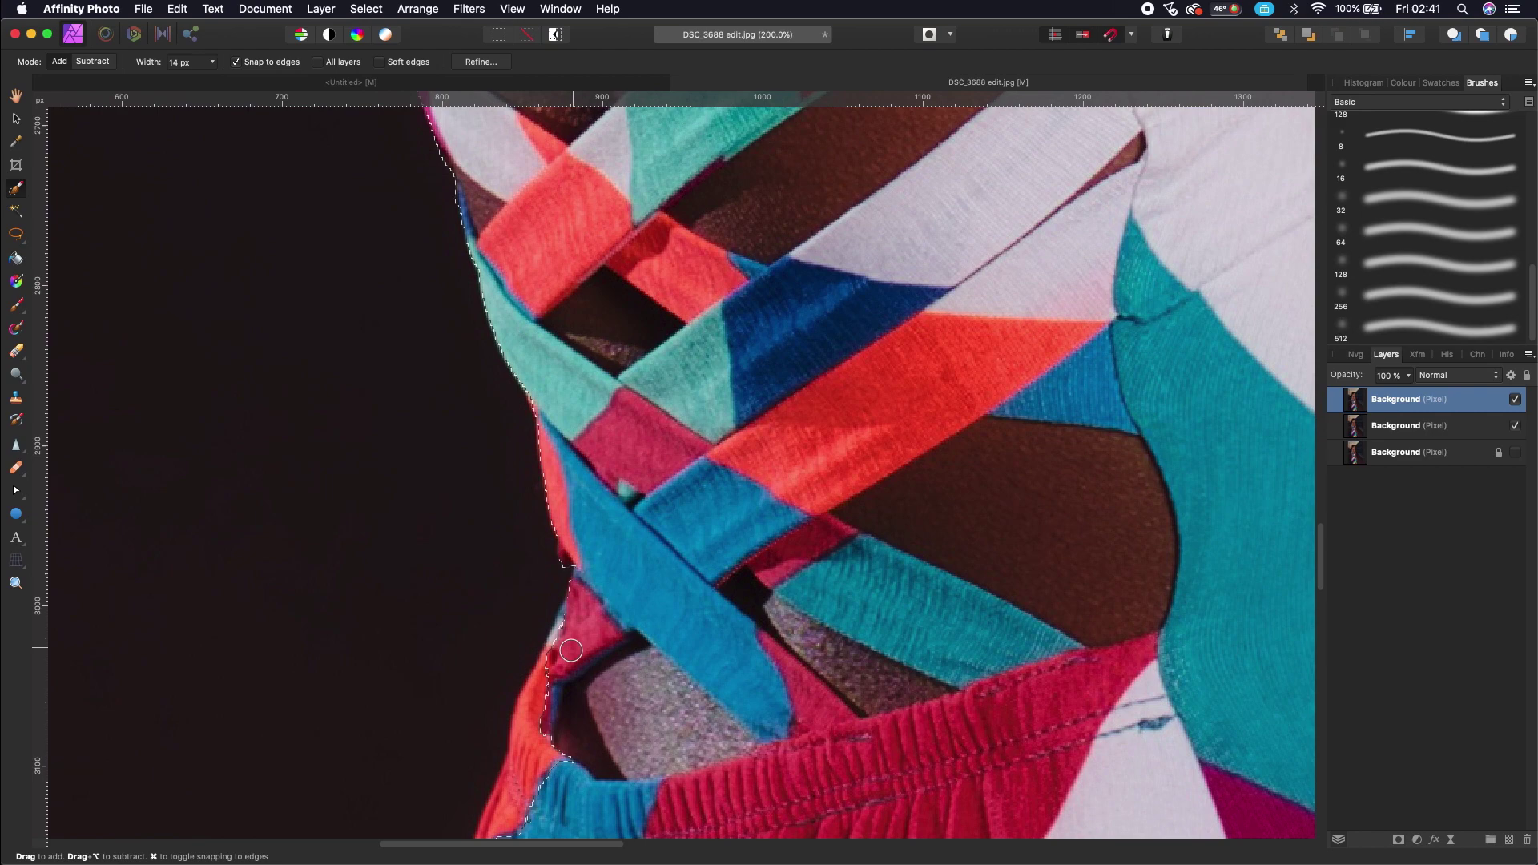
{"action": "scroll", "coordinate": [395, 611], "scroll_direction": "up", "scroll_amount": 20}
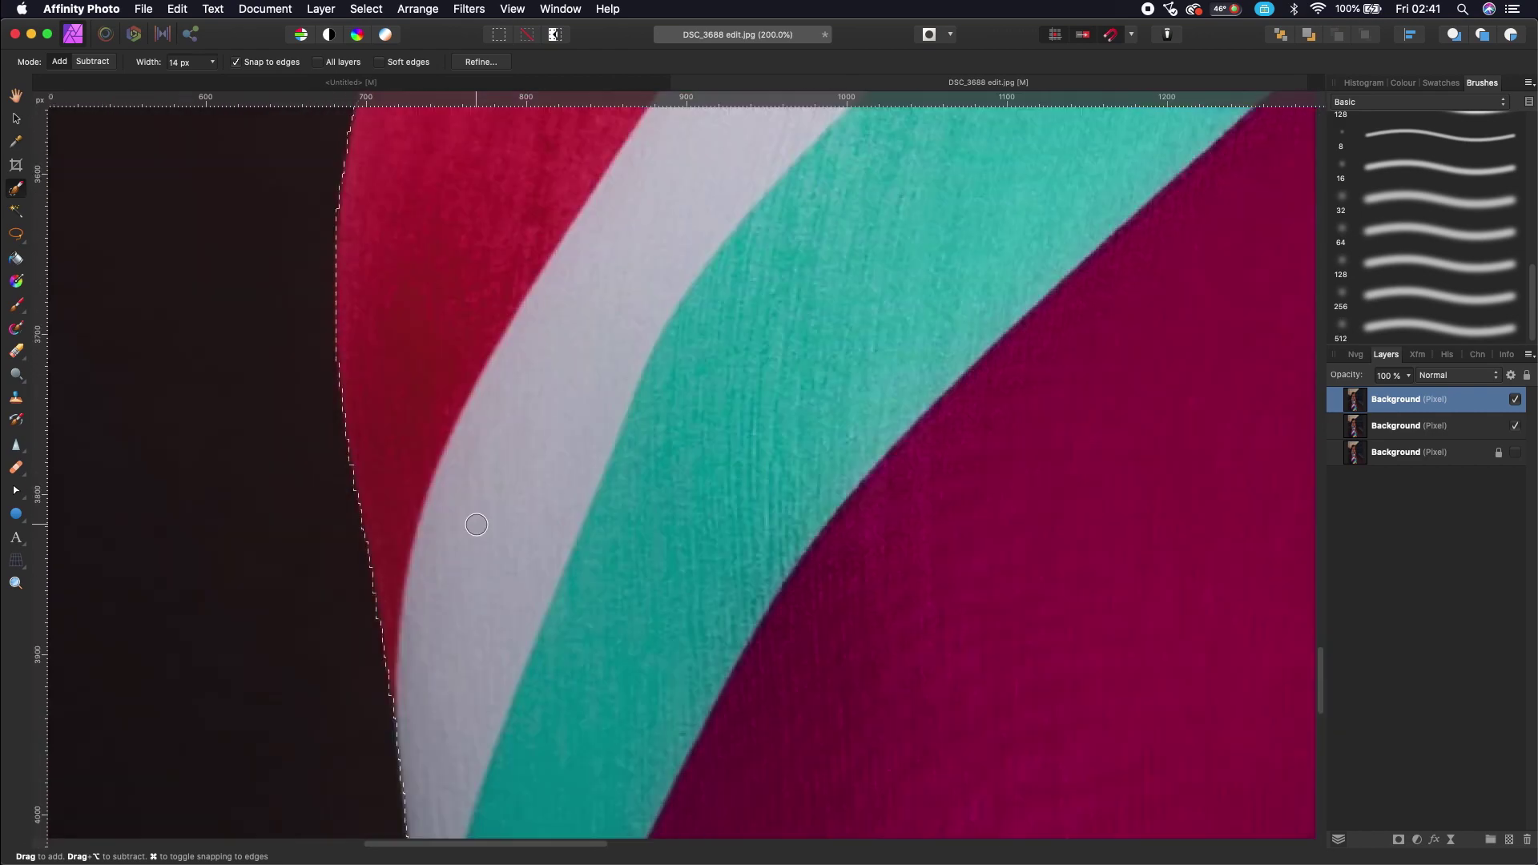
{"action": "scroll", "coordinate": [385, 373], "scroll_direction": "up", "scroll_amount": 20}
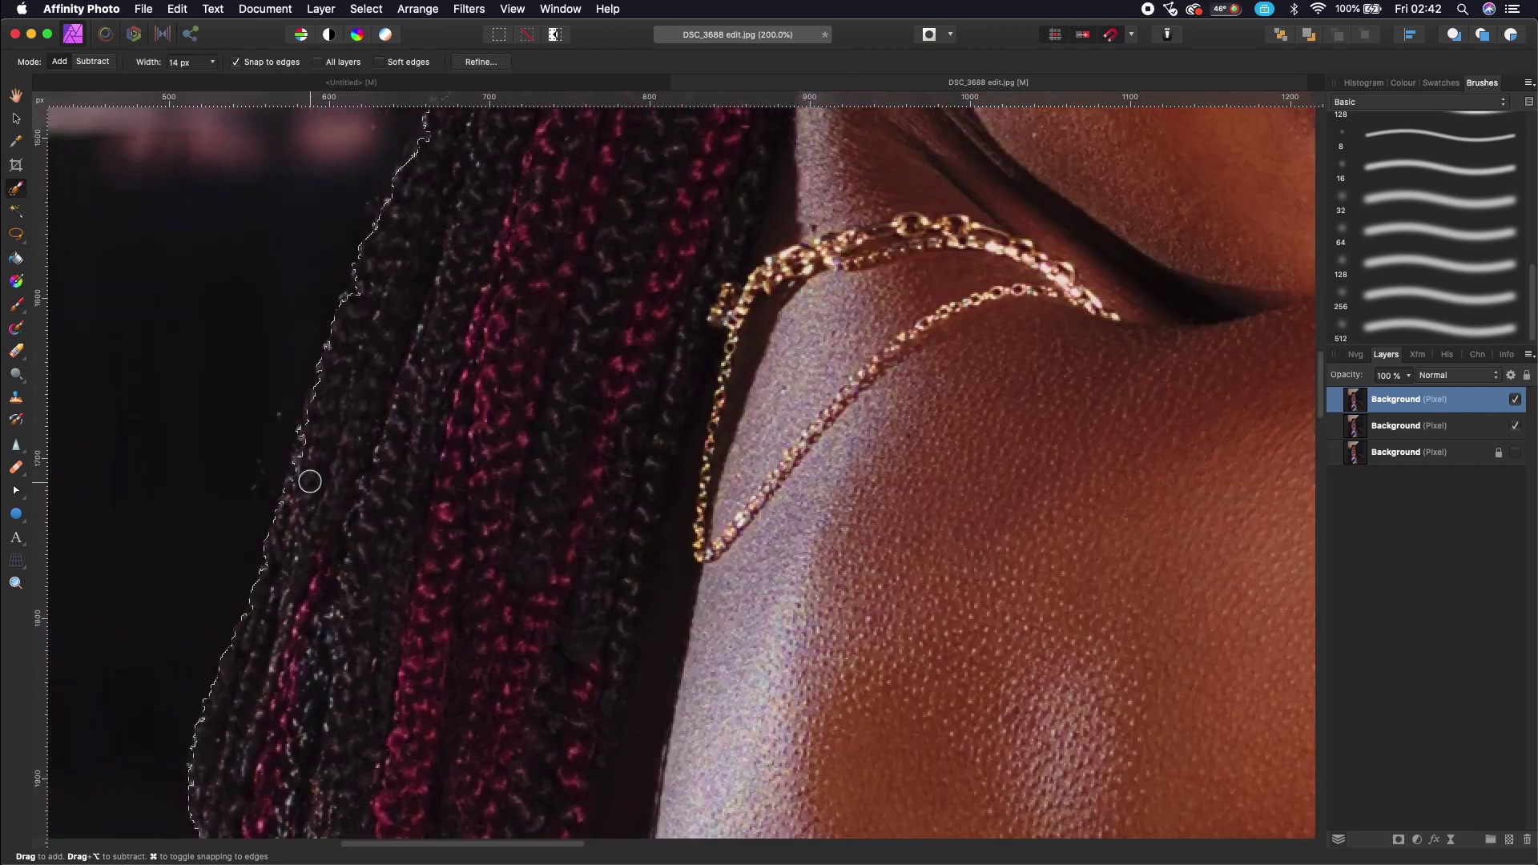
{"action": "scroll", "coordinate": [683, 357], "scroll_direction": "down", "scroll_amount": 20}
{"action": "scroll", "coordinate": [683, 357], "scroll_direction": "right", "scroll_amount": 15}
{"action": "scroll", "coordinate": [809, 535], "scroll_direction": "down", "scroll_amount": 10}
{"action": "scroll", "coordinate": [603, 264], "scroll_direction": "up", "scroll_amount": 5}
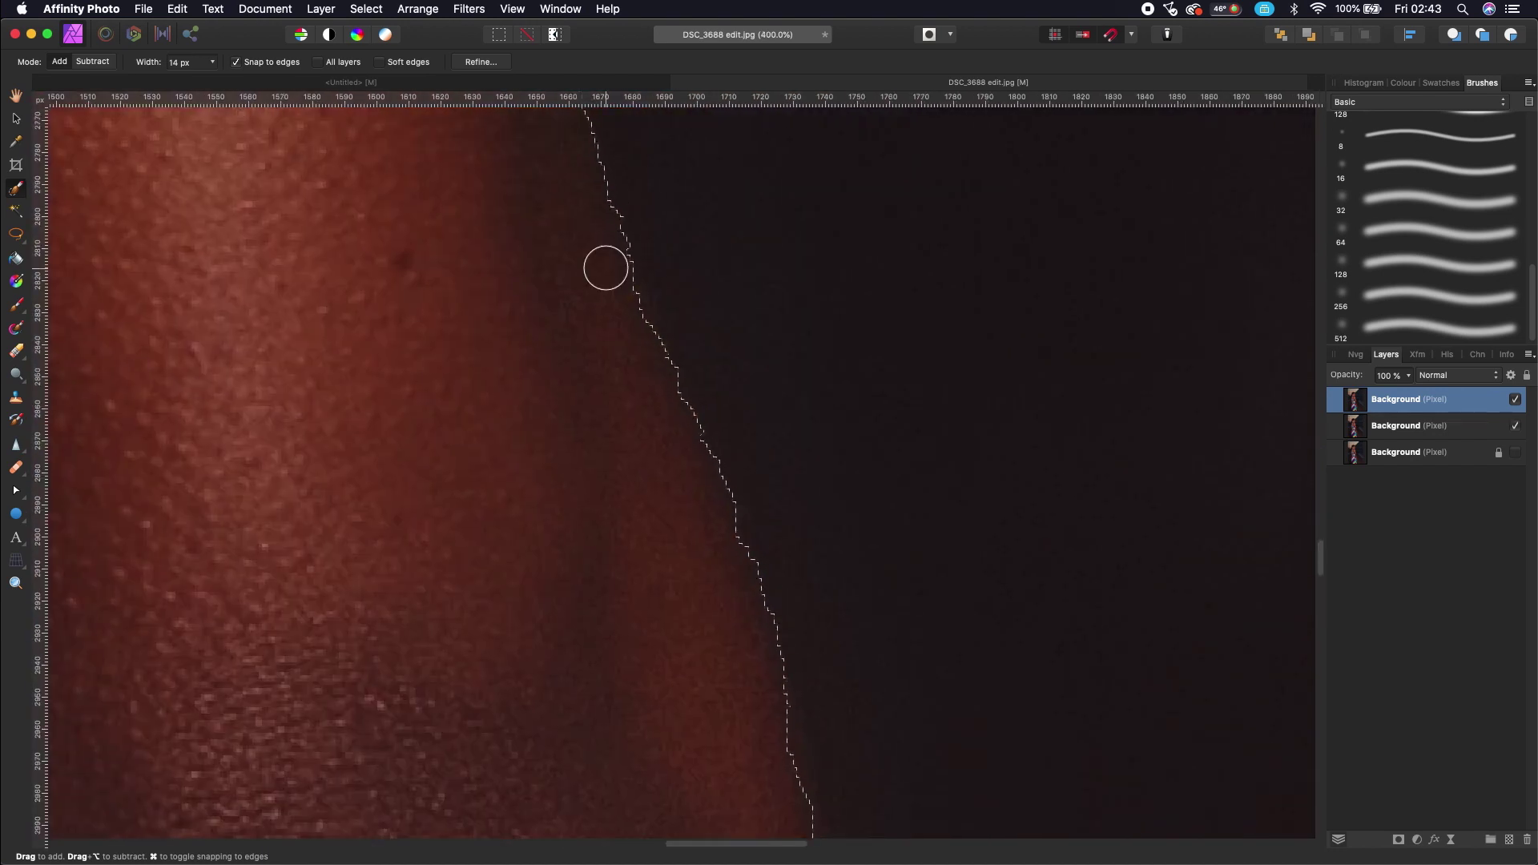
{"action": "scroll", "coordinate": [704, 412], "scroll_direction": "left", "scroll_amount": 3}
{"action": "scroll", "coordinate": [730, 495], "scroll_direction": "down", "scroll_amount": 20}
{"action": "scroll", "coordinate": [731, 495], "scroll_direction": "right", "scroll_amount": 5}
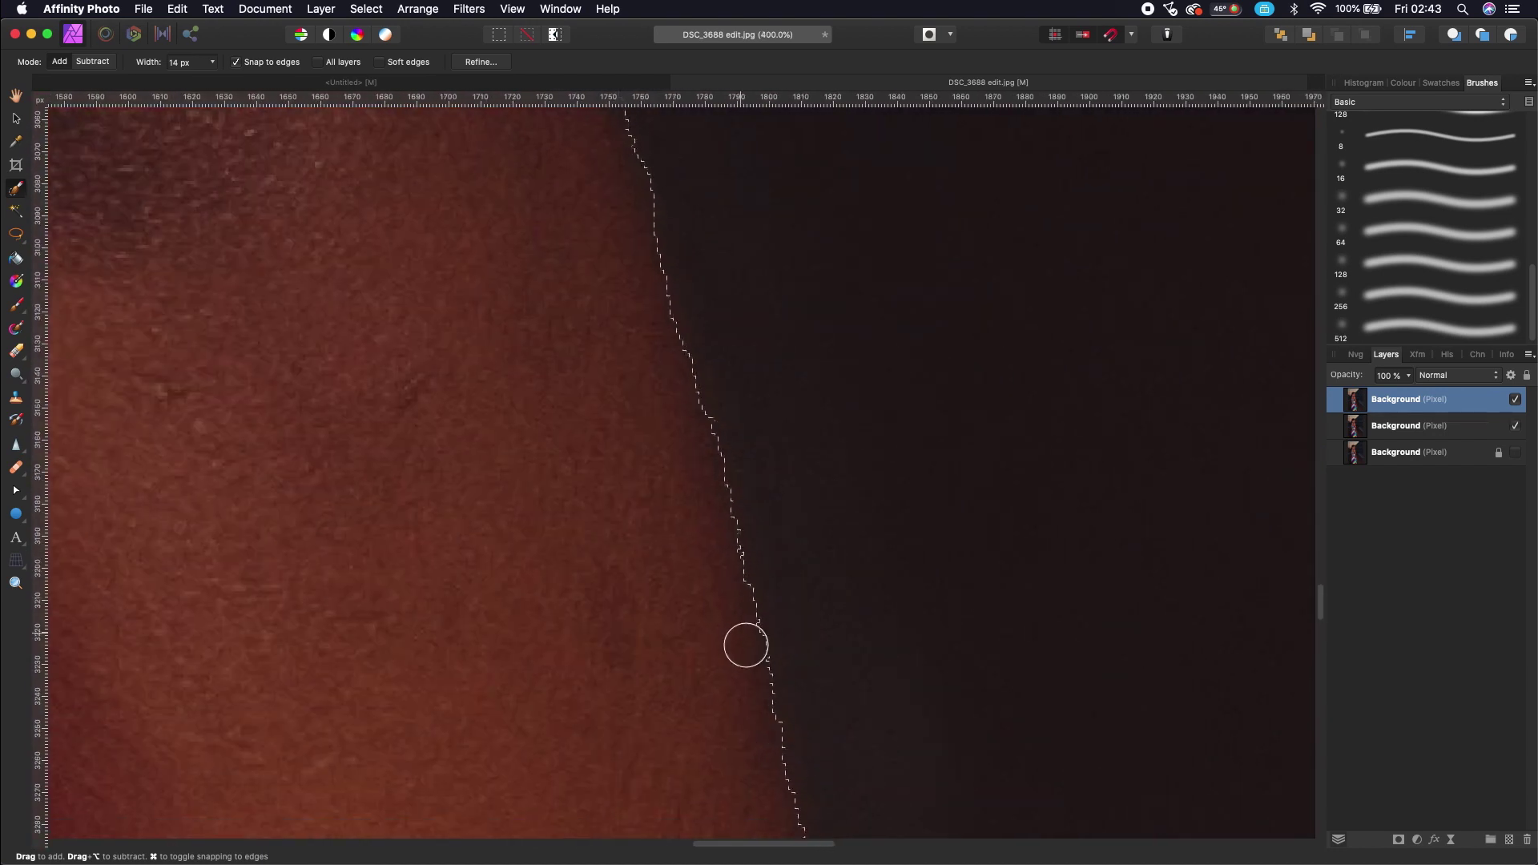
{"action": "scroll", "coordinate": [841, 593], "scroll_direction": "down", "scroll_amount": 20}
{"action": "scroll", "coordinate": [810, 549], "scroll_direction": "right", "scroll_amount": 3}
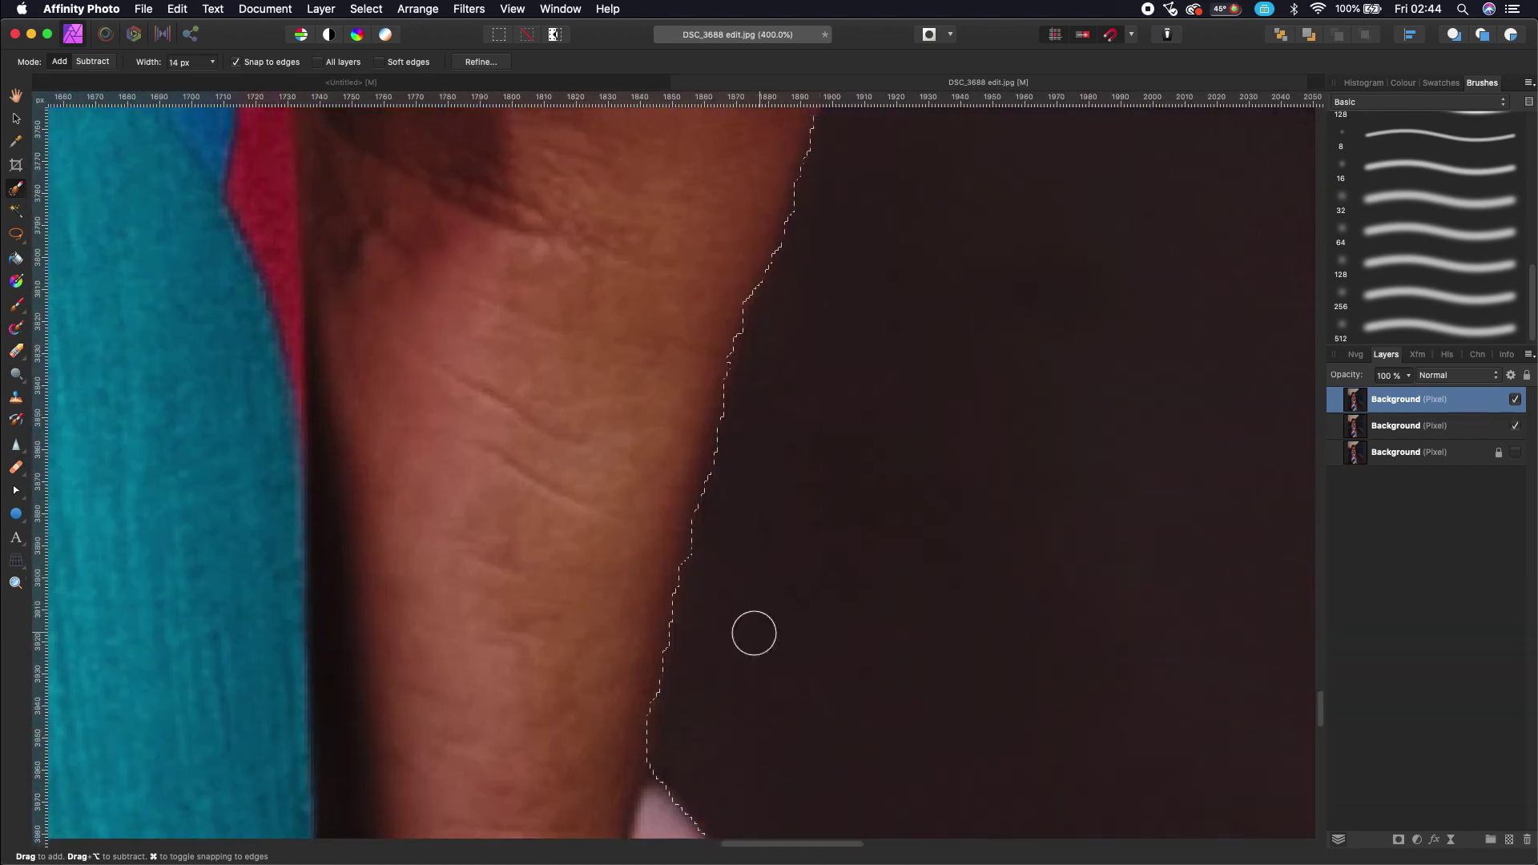
{"action": "scroll", "coordinate": [696, 621], "scroll_direction": "down", "scroll_amount": 20}
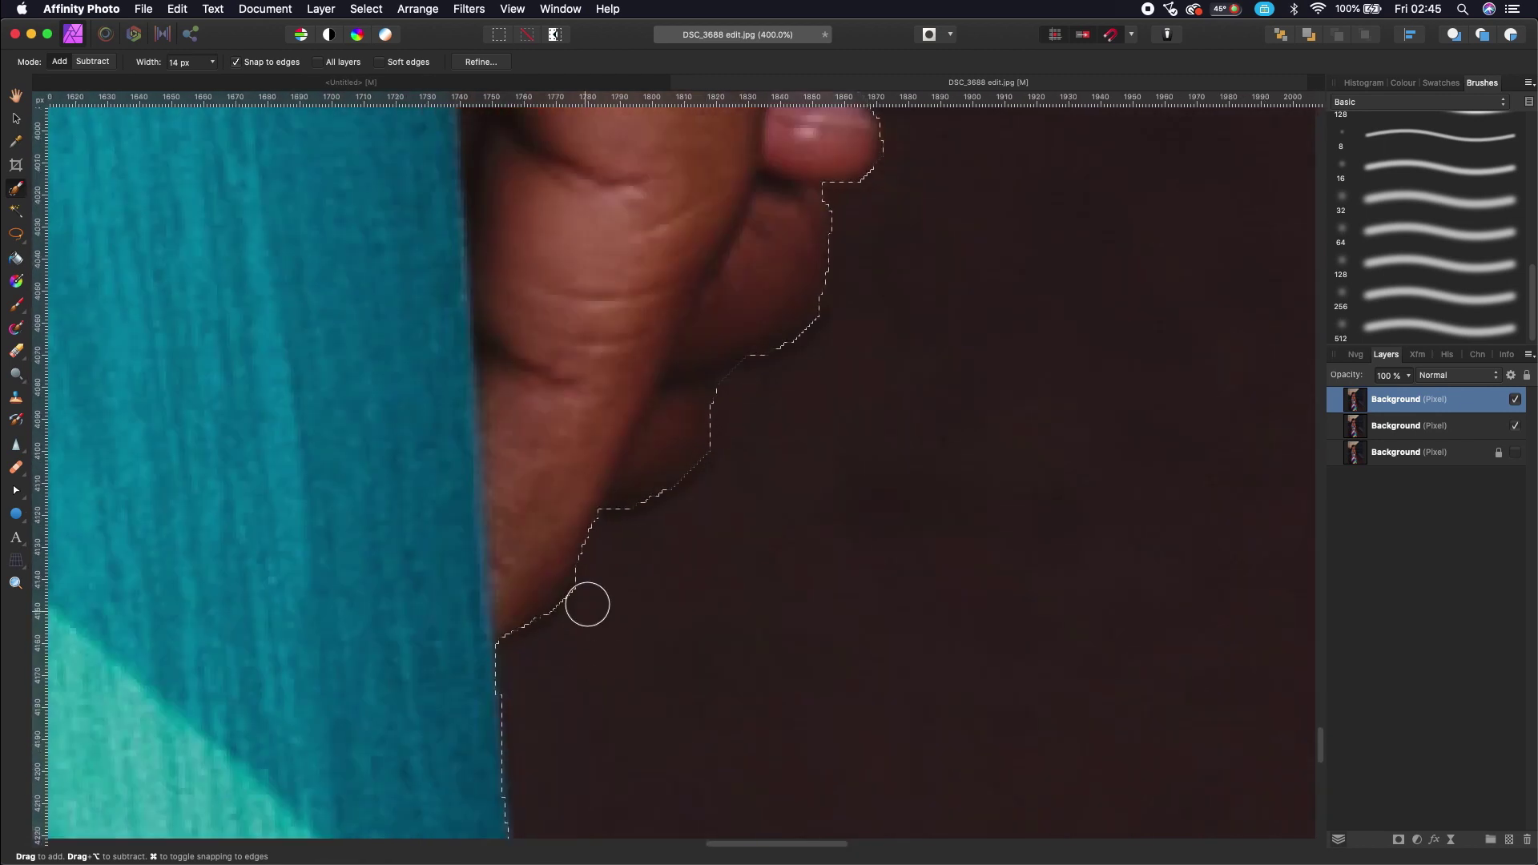
{"action": "scroll", "coordinate": [636, 640], "scroll_direction": "down", "scroll_amount": 10}
{"action": "scroll", "coordinate": [636, 641], "scroll_direction": "down", "scroll_amount": 5}
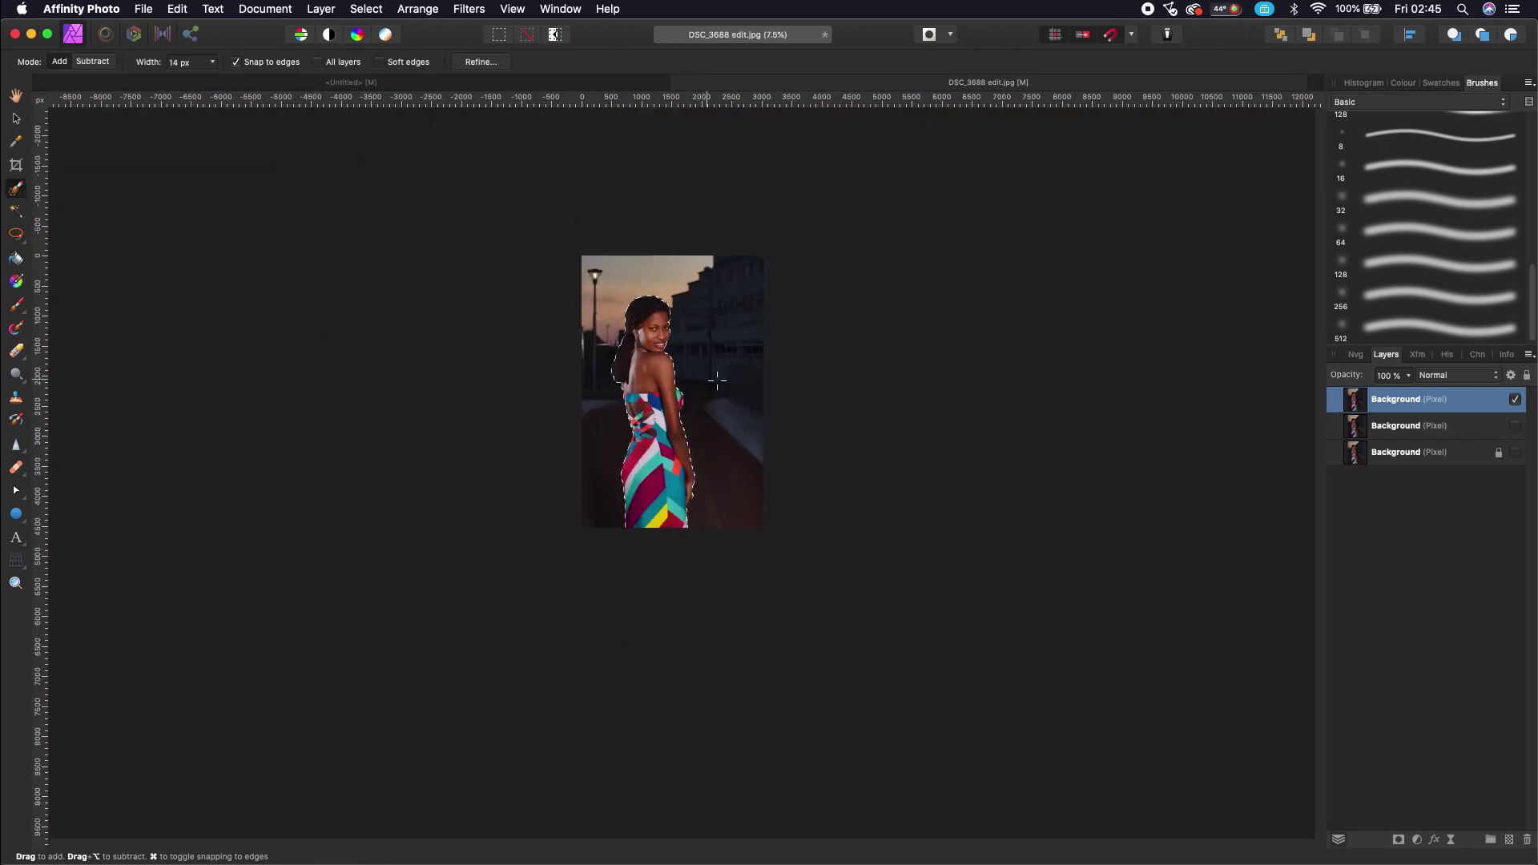
Open Refine Selection with the red overlay preview and matte the top edge of the hair
{"action": "left_click", "coordinate": [489, 63]}
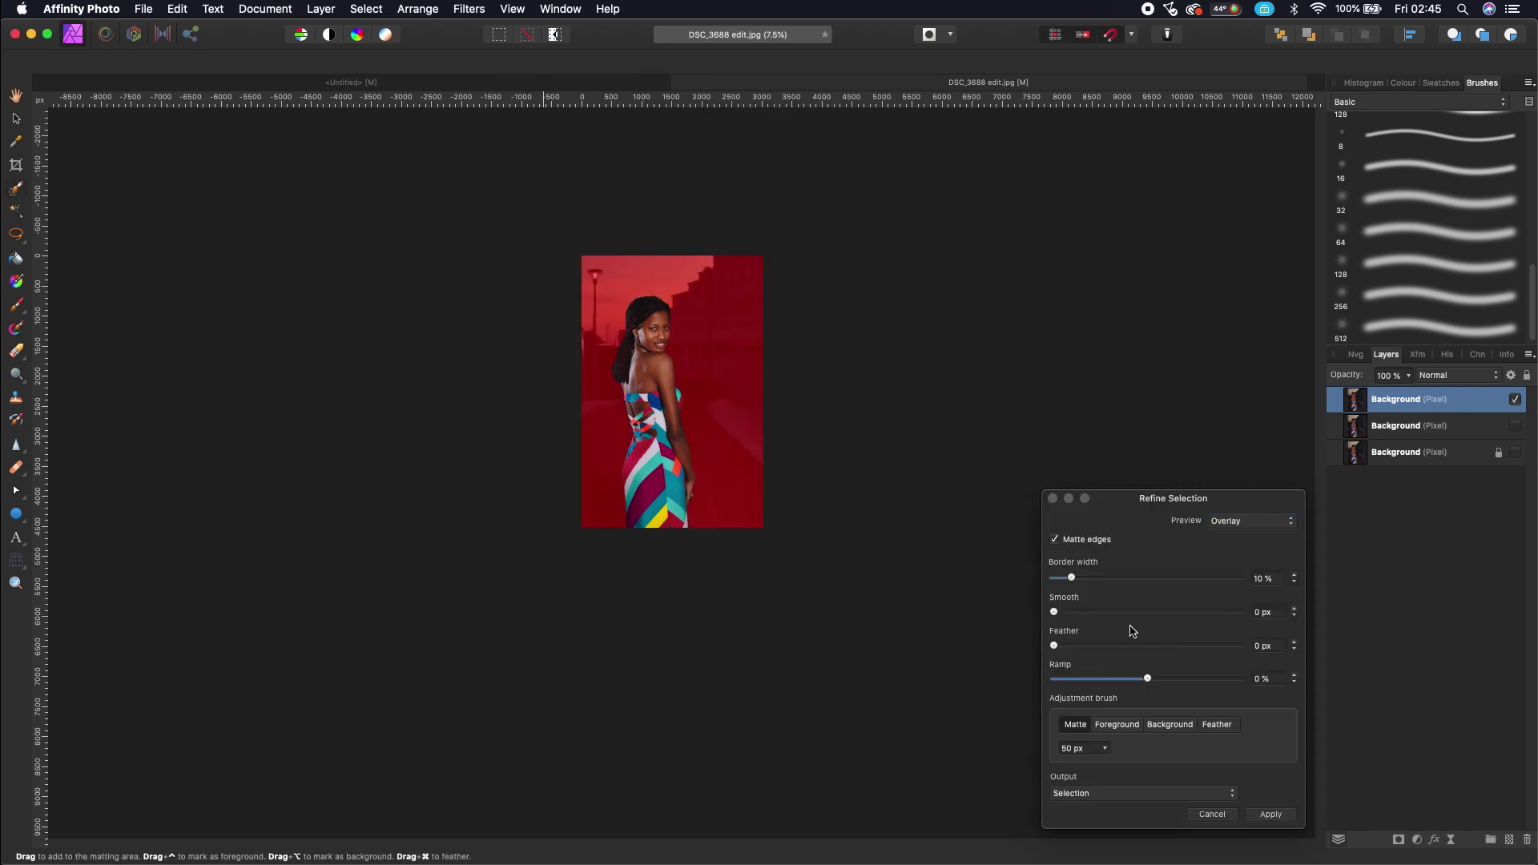
{"action": "key", "text": "super+plus"}
{"action": "key", "text": "super+plus"}
{"action": "key", "text": "super+plus"}
{"action": "key", "text": "super+plus"}
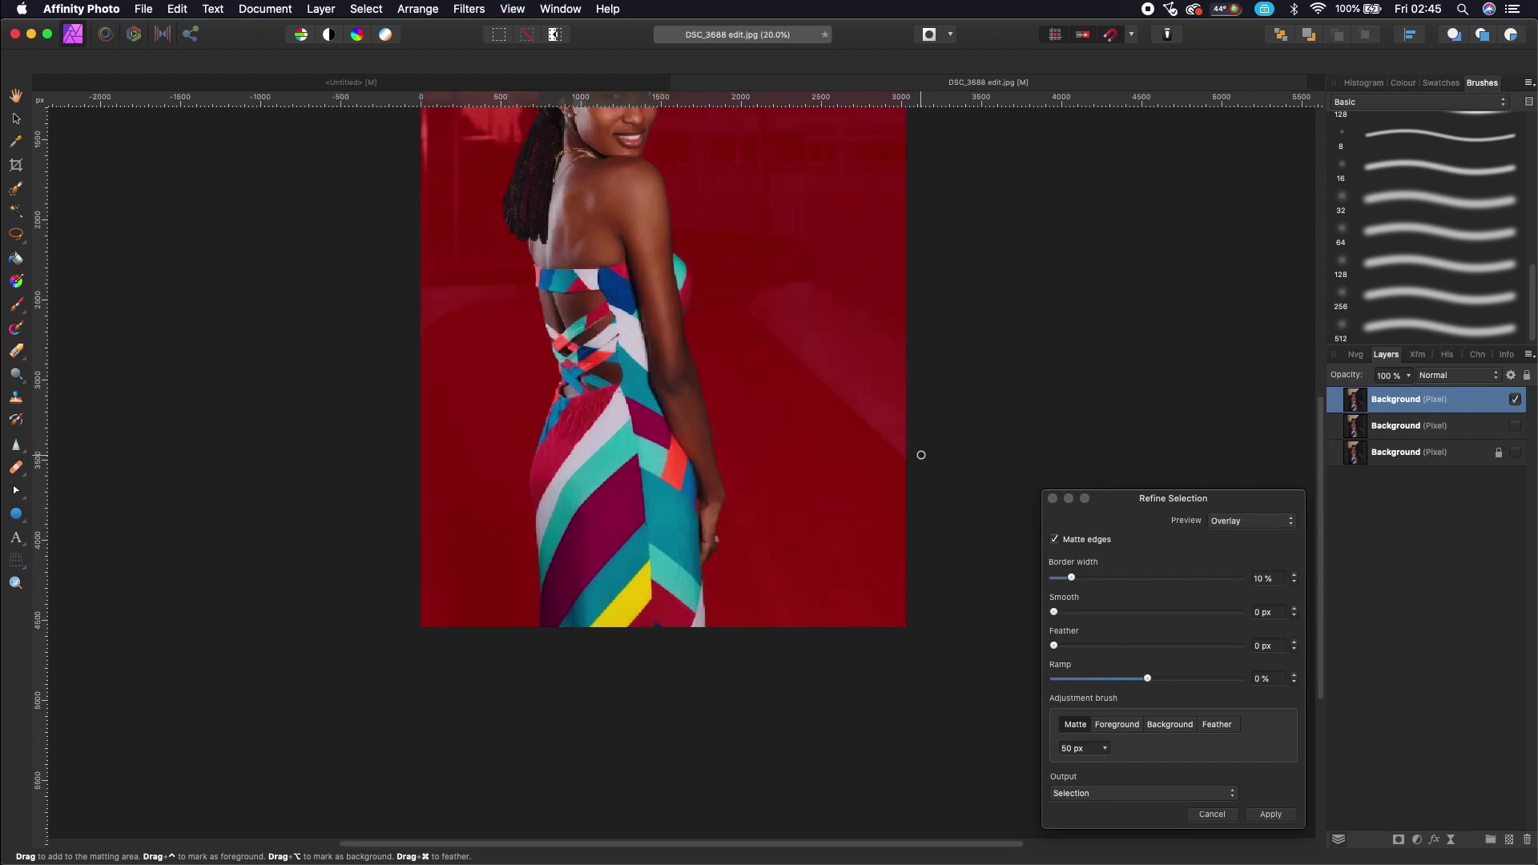
{"action": "scroll", "coordinate": [921, 455], "scroll_direction": "up", "scroll_amount": 15}
{"action": "scroll", "coordinate": [921, 455], "scroll_direction": "left", "scroll_amount": 5}
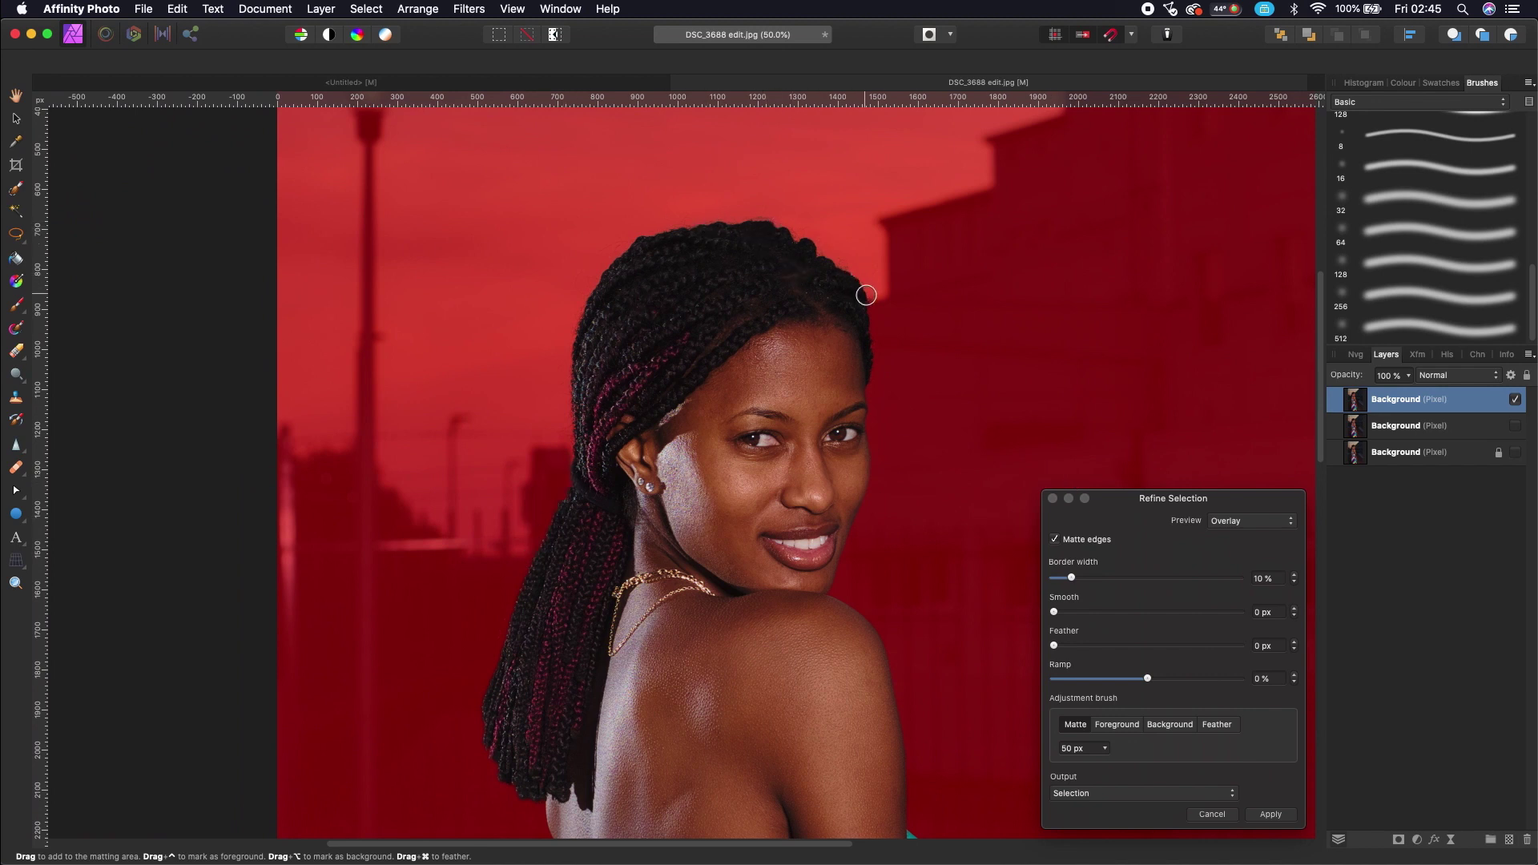
{"action": "mouse_move", "coordinate": [864, 284]}
{"action": "left_mouse_down"}
{"action": "mouse_move", "coordinate": [757, 213]}
{"action": "mouse_move", "coordinate": [629, 240]}
{"action": "mouse_move", "coordinate": [574, 319]}
{"action": "mouse_move", "coordinate": [577, 450]}
{"action": "left_mouse_up"}
Switch the preview to White matte and mark the area beside the left braids as background
{"action": "left_click", "coordinate": [1237, 529]}
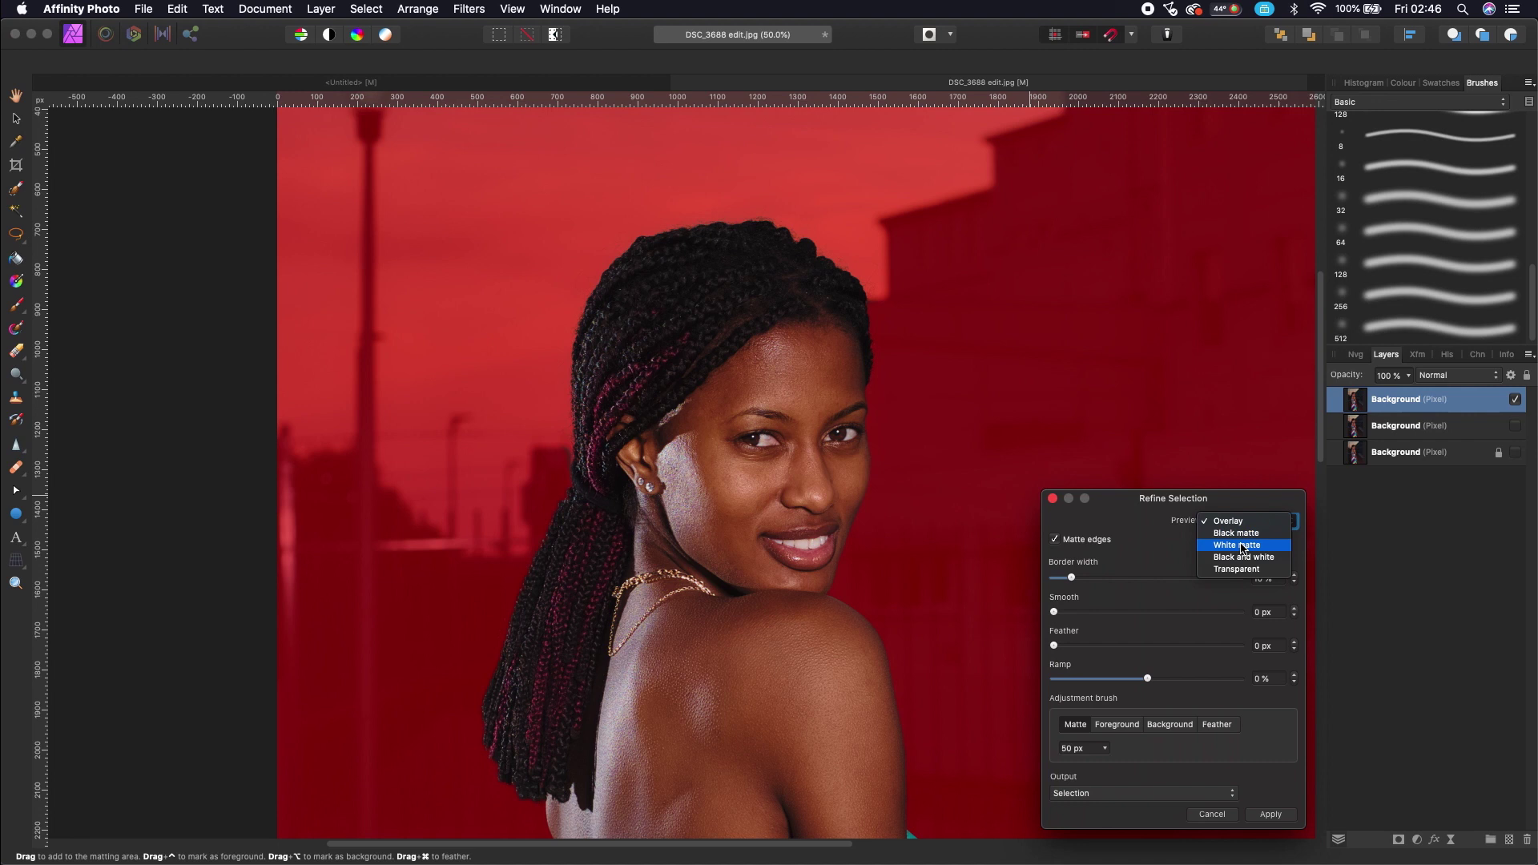
{"action": "left_click", "coordinate": [1243, 550]}
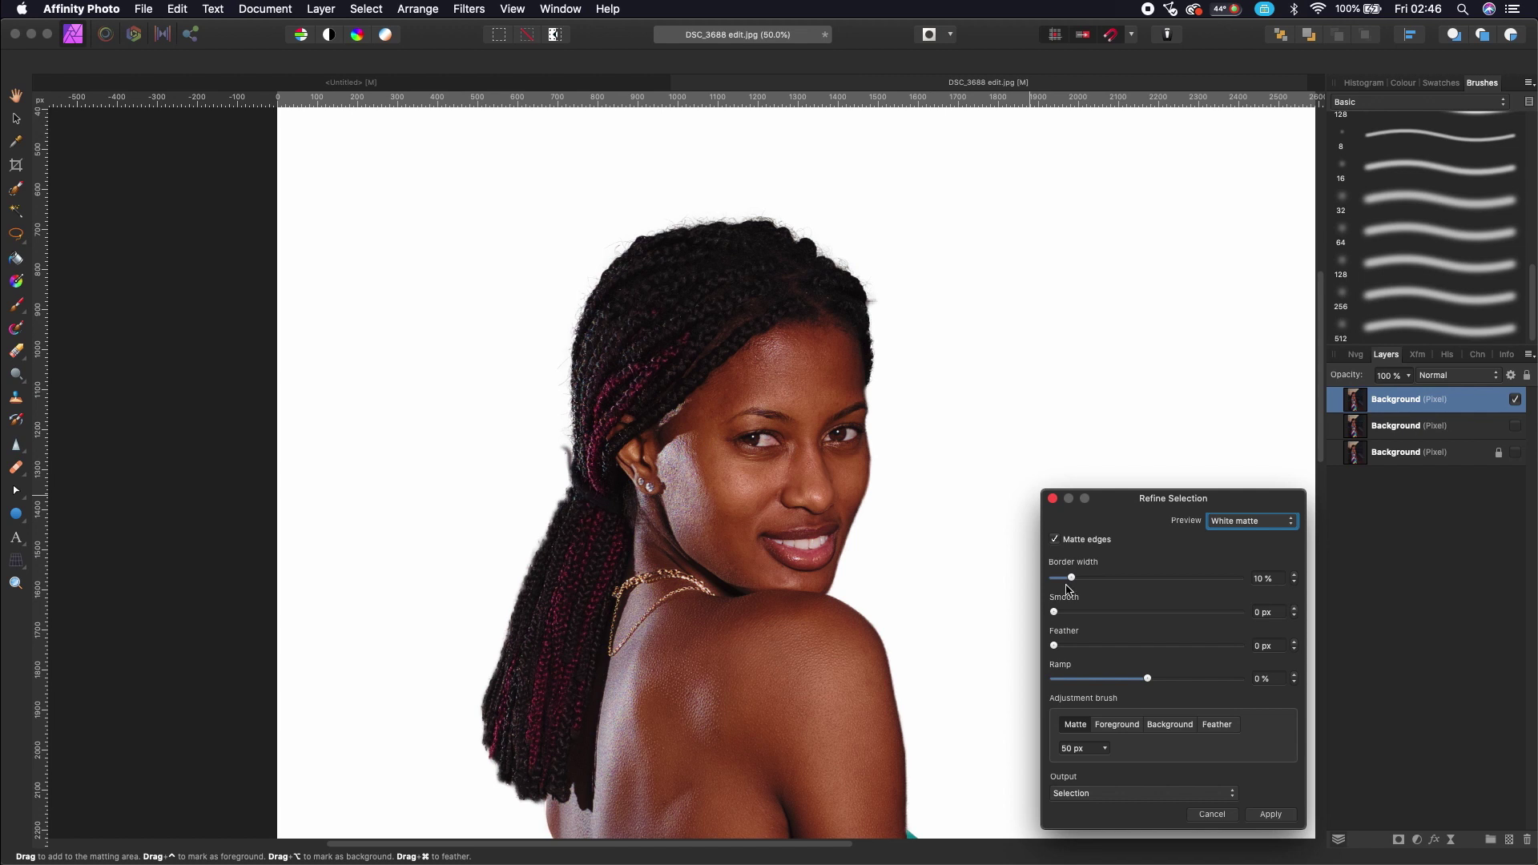
{"action": "left_click", "coordinate": [1167, 725]}
{"action": "left_click", "coordinate": [549, 445]}
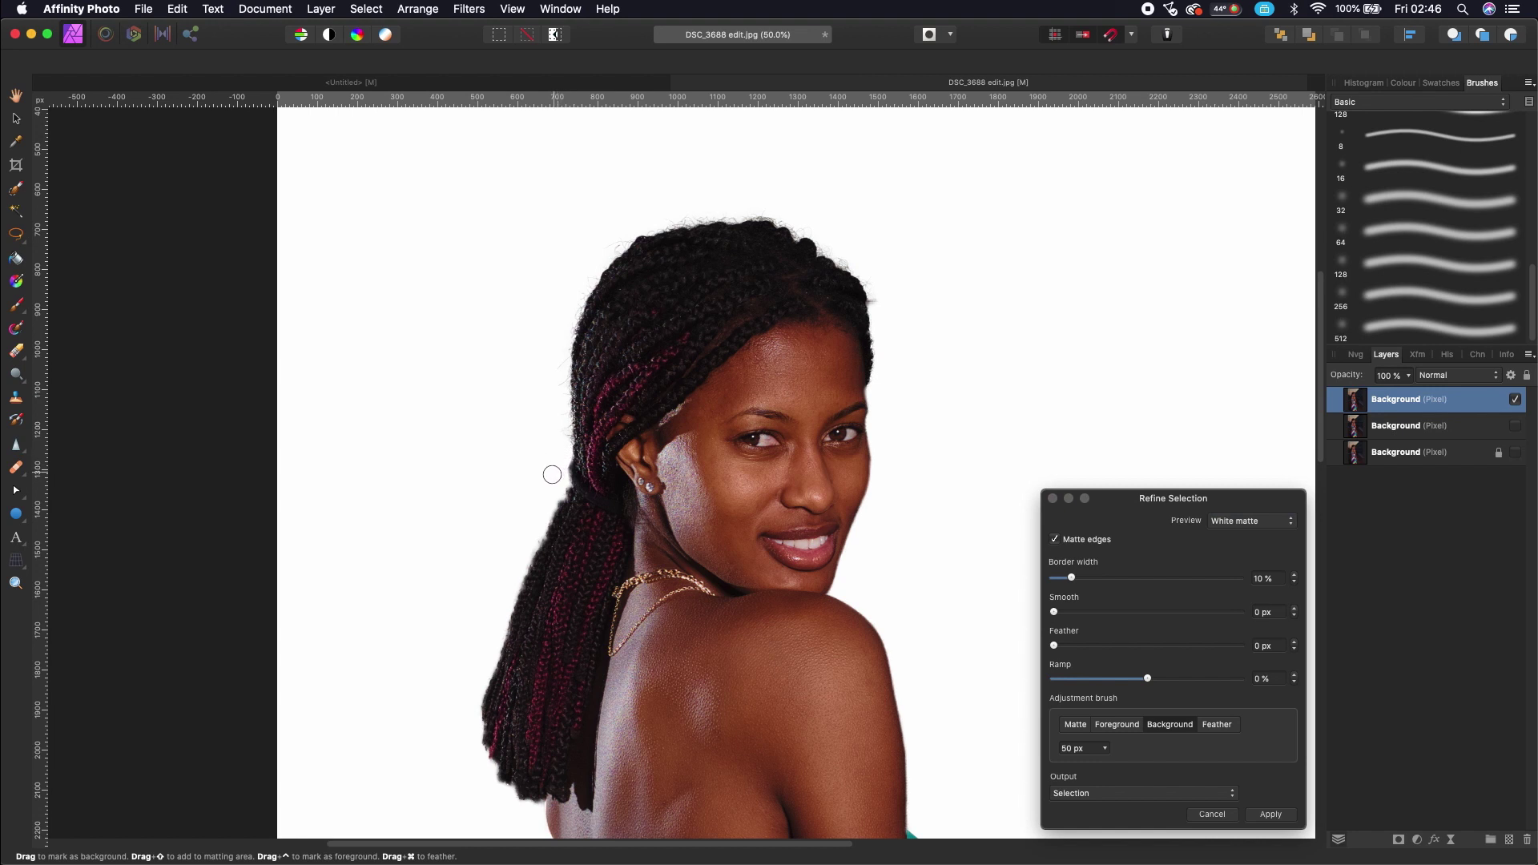
{"action": "left_click_drag", "start_coordinate": [552, 474], "coordinate": [526, 597]}
Matte the fine strands along the upper hair edge, then mark the area above it as background
{"action": "left_click", "coordinate": [1079, 724]}
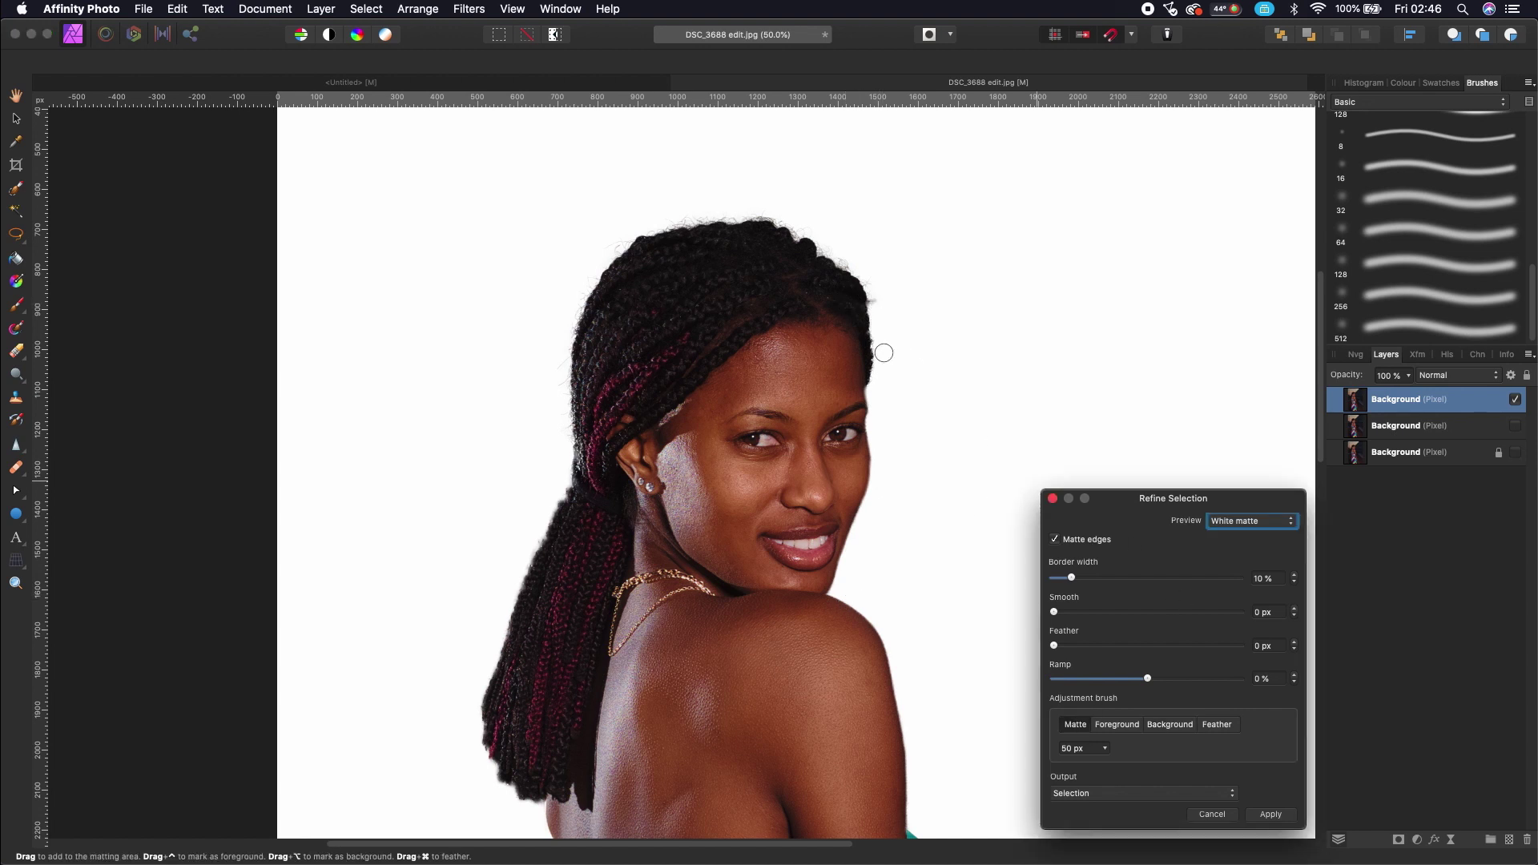
{"action": "left_click_drag", "start_coordinate": [876, 385], "coordinate": [878, 357]}
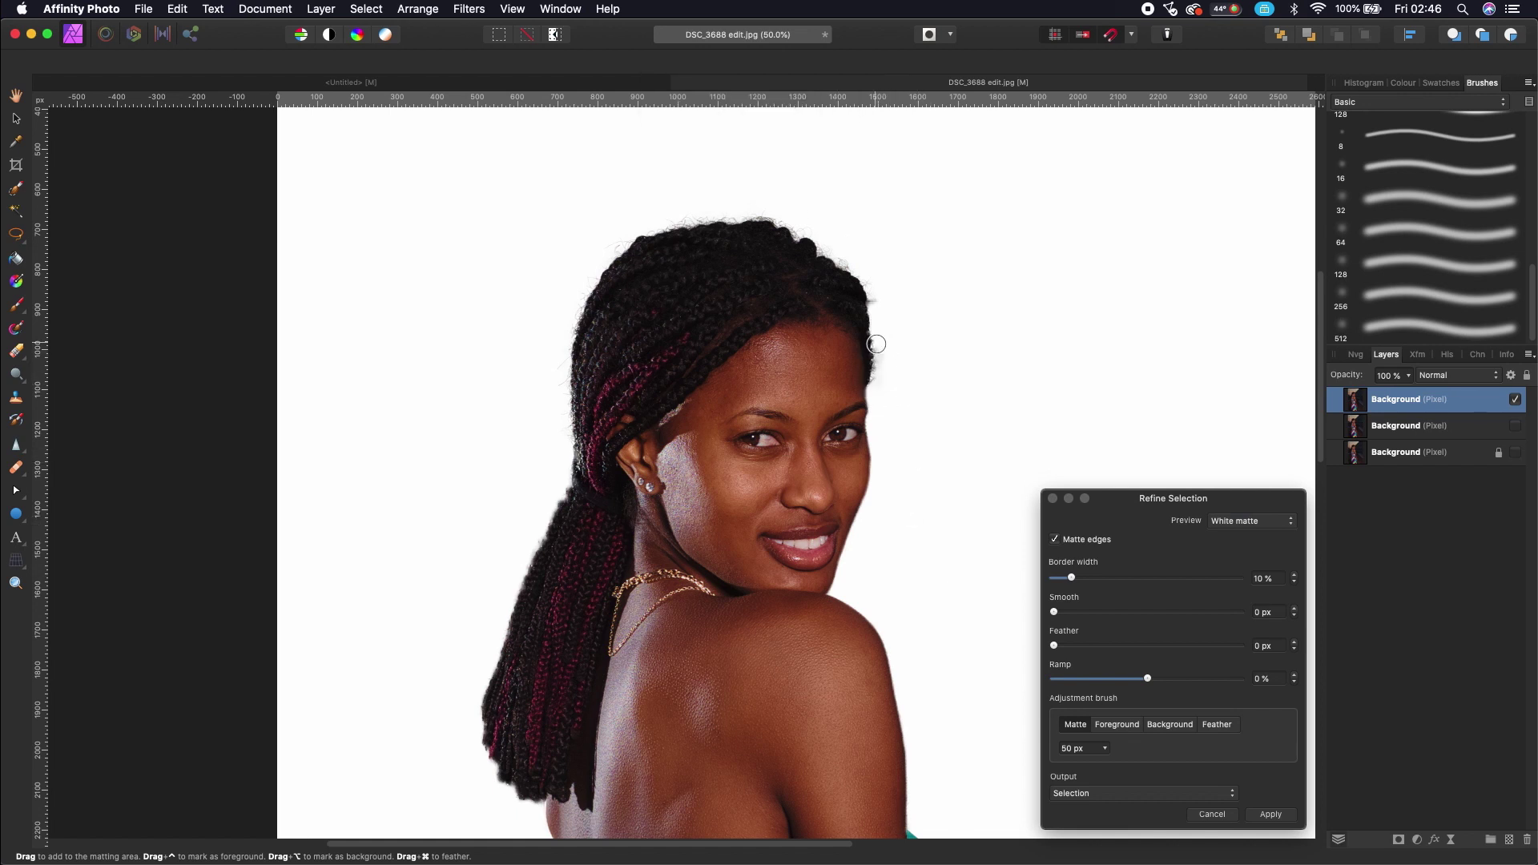
{"action": "left_click_drag", "start_coordinate": [878, 349], "coordinate": [874, 303]}
{"action": "left_click", "coordinate": [1173, 725]}
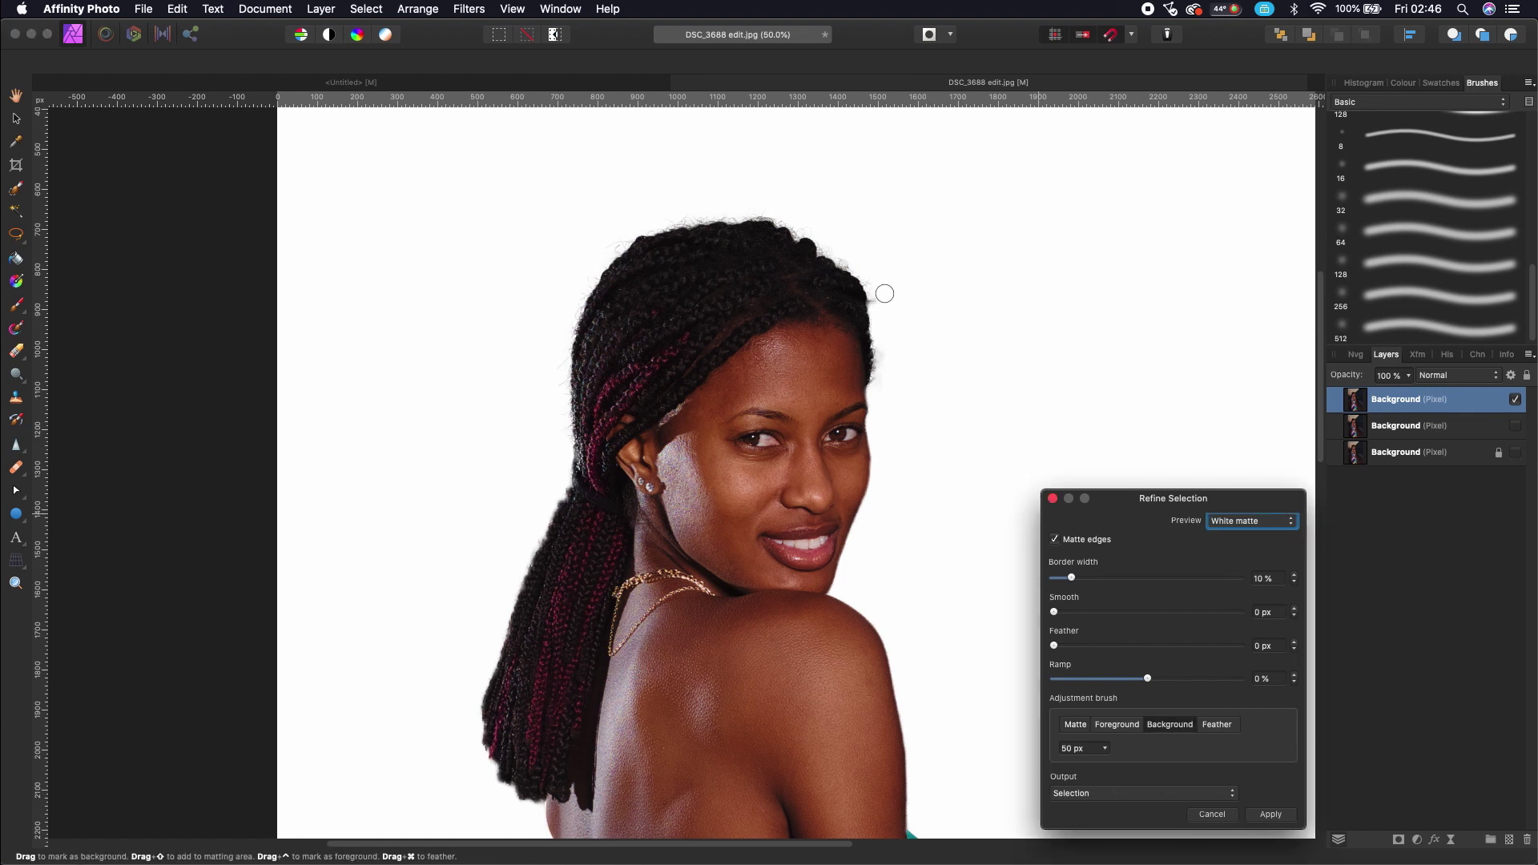
{"action": "left_click_drag", "start_coordinate": [882, 298], "coordinate": [879, 312]}
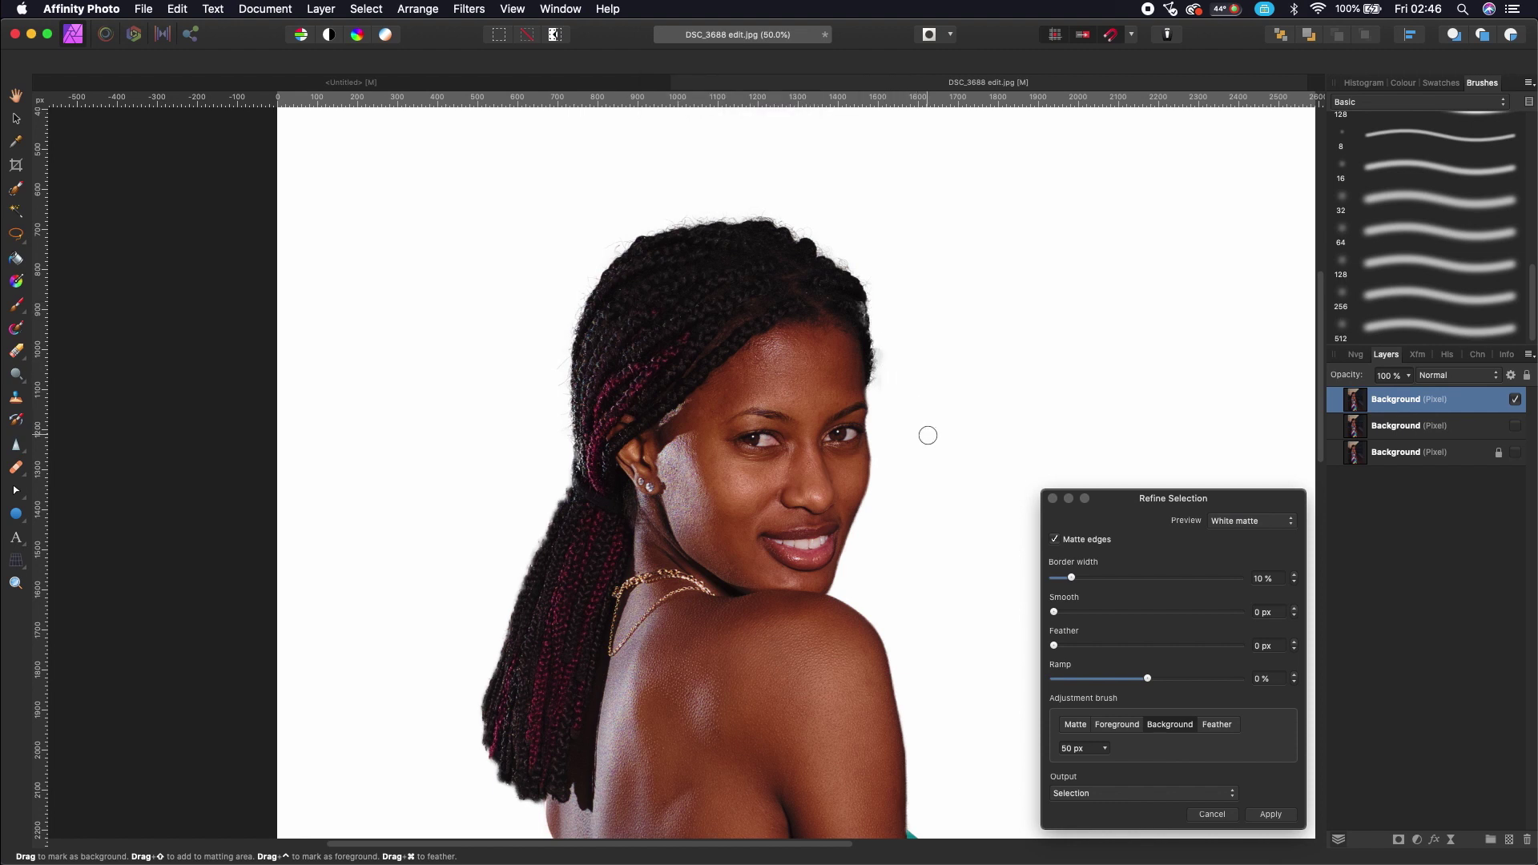
At 100% zoom, mark the right hair edge, eye edge and cheek as foreground with a 22 px brush
{"action": "key", "text": "super+1"}
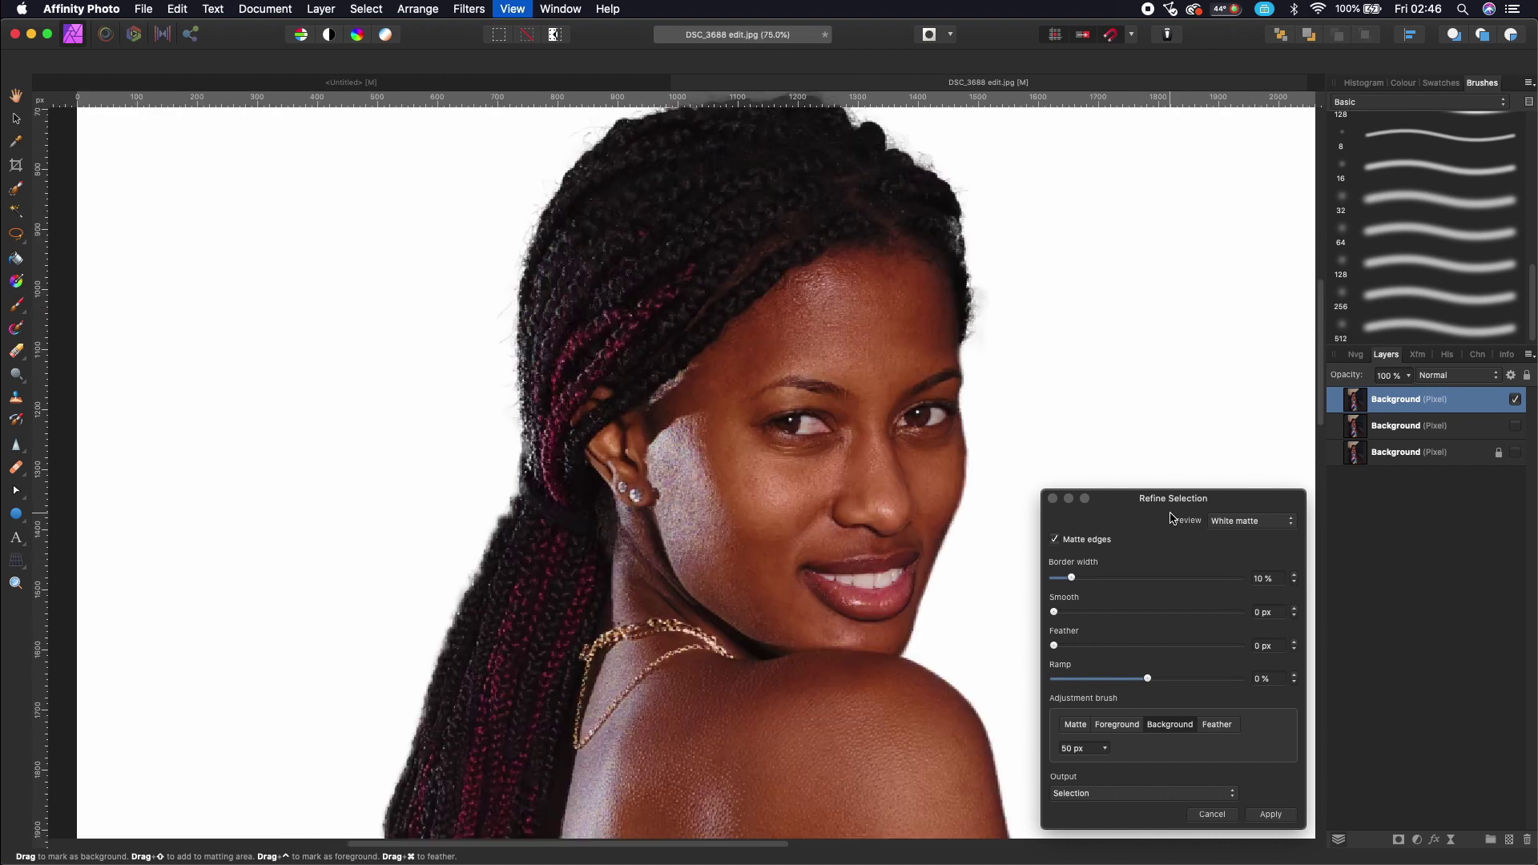
{"action": "scroll", "coordinate": [1016, 346], "scroll_direction": "up", "scroll_amount": 5}
{"action": "scroll", "coordinate": [1016, 347], "scroll_direction": "right", "scroll_amount": 5}
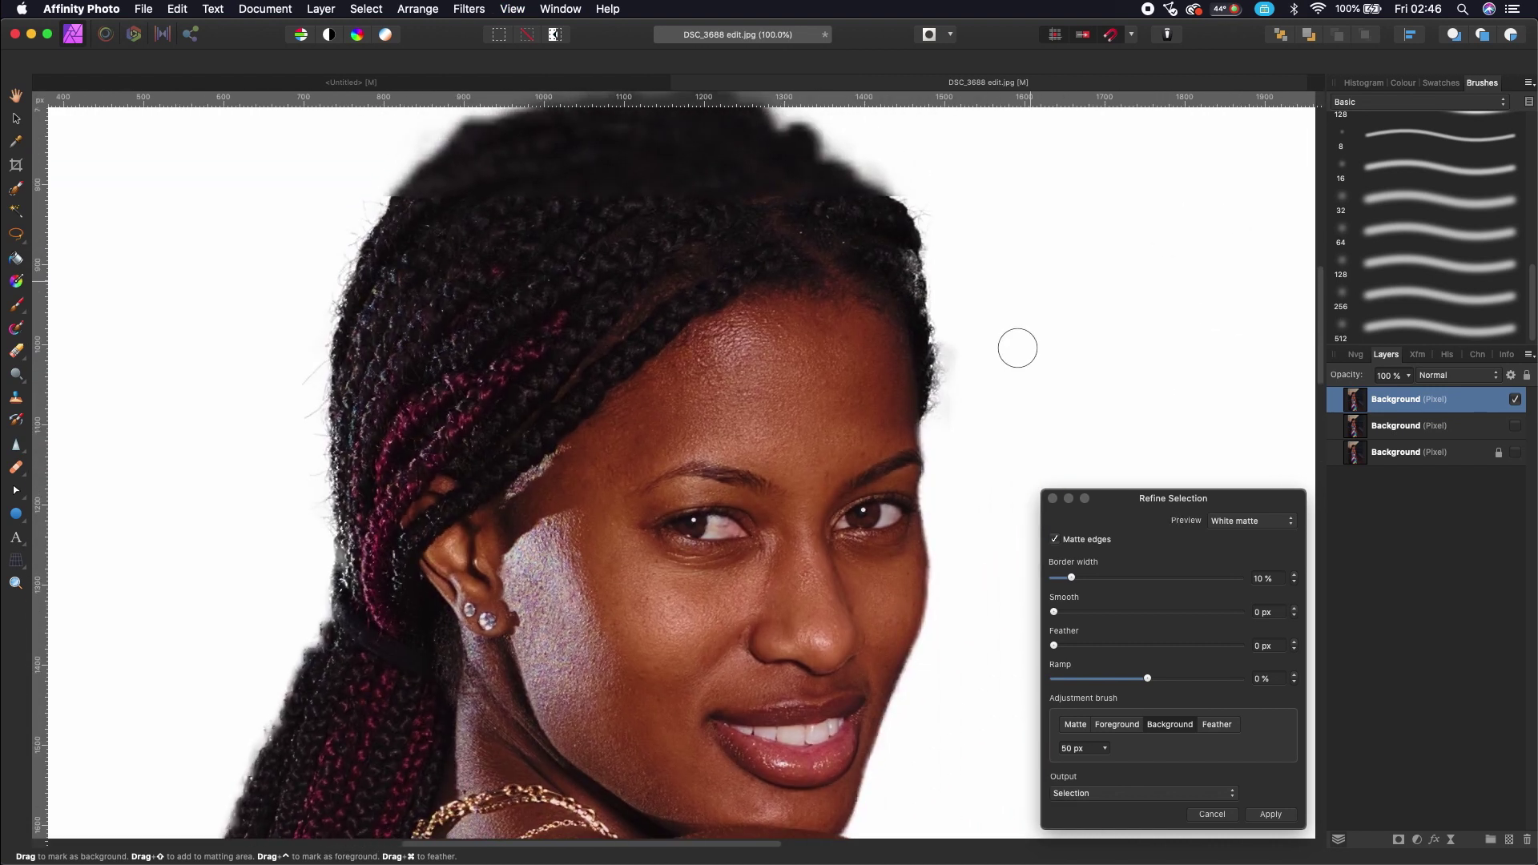
{"action": "left_click", "coordinate": [1109, 725]}
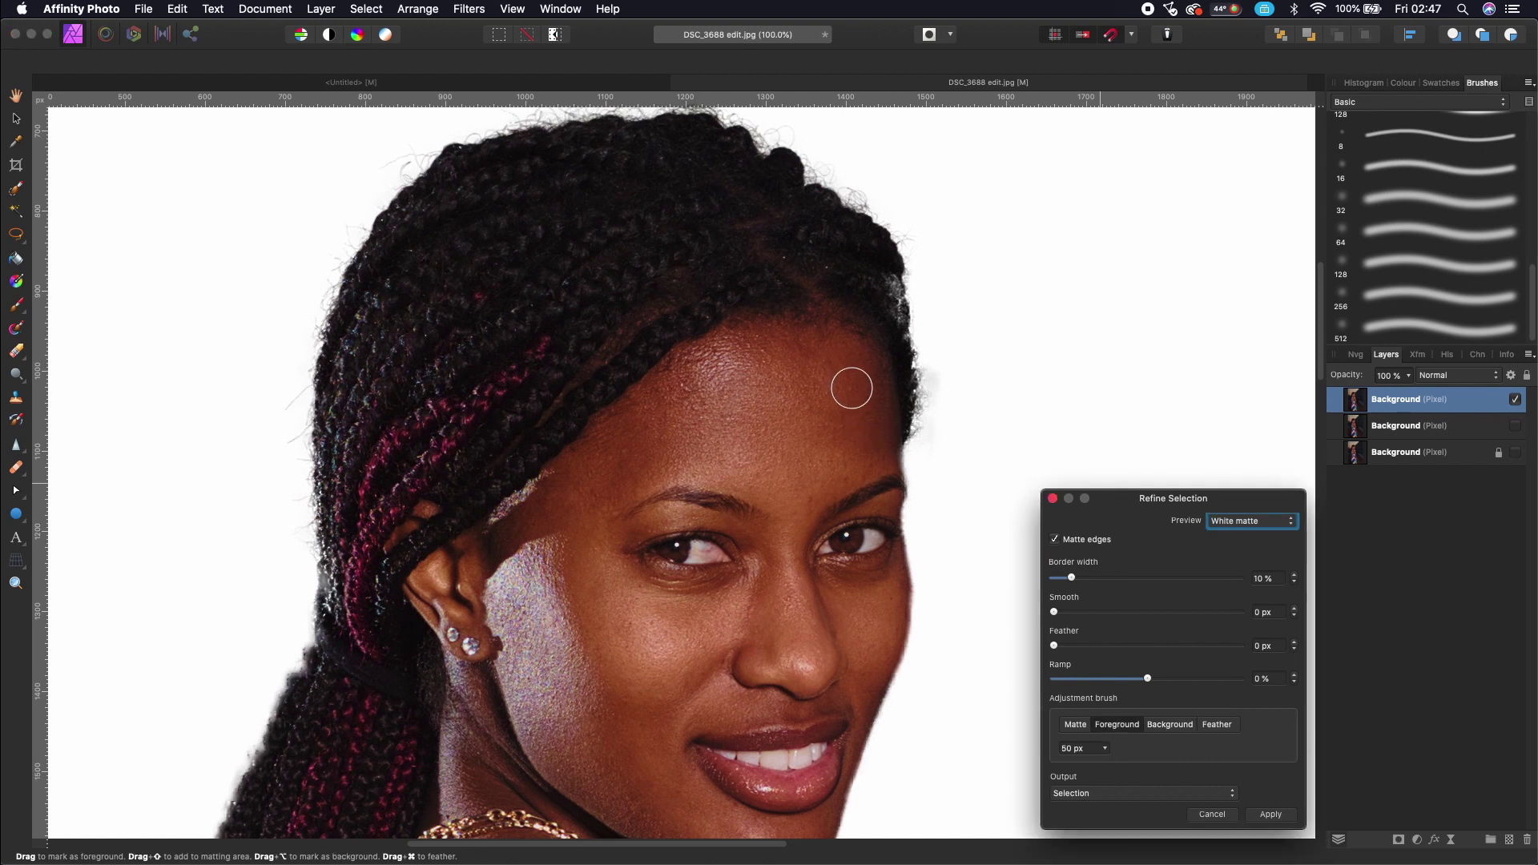
{"action": "left_click", "coordinate": [887, 280]}
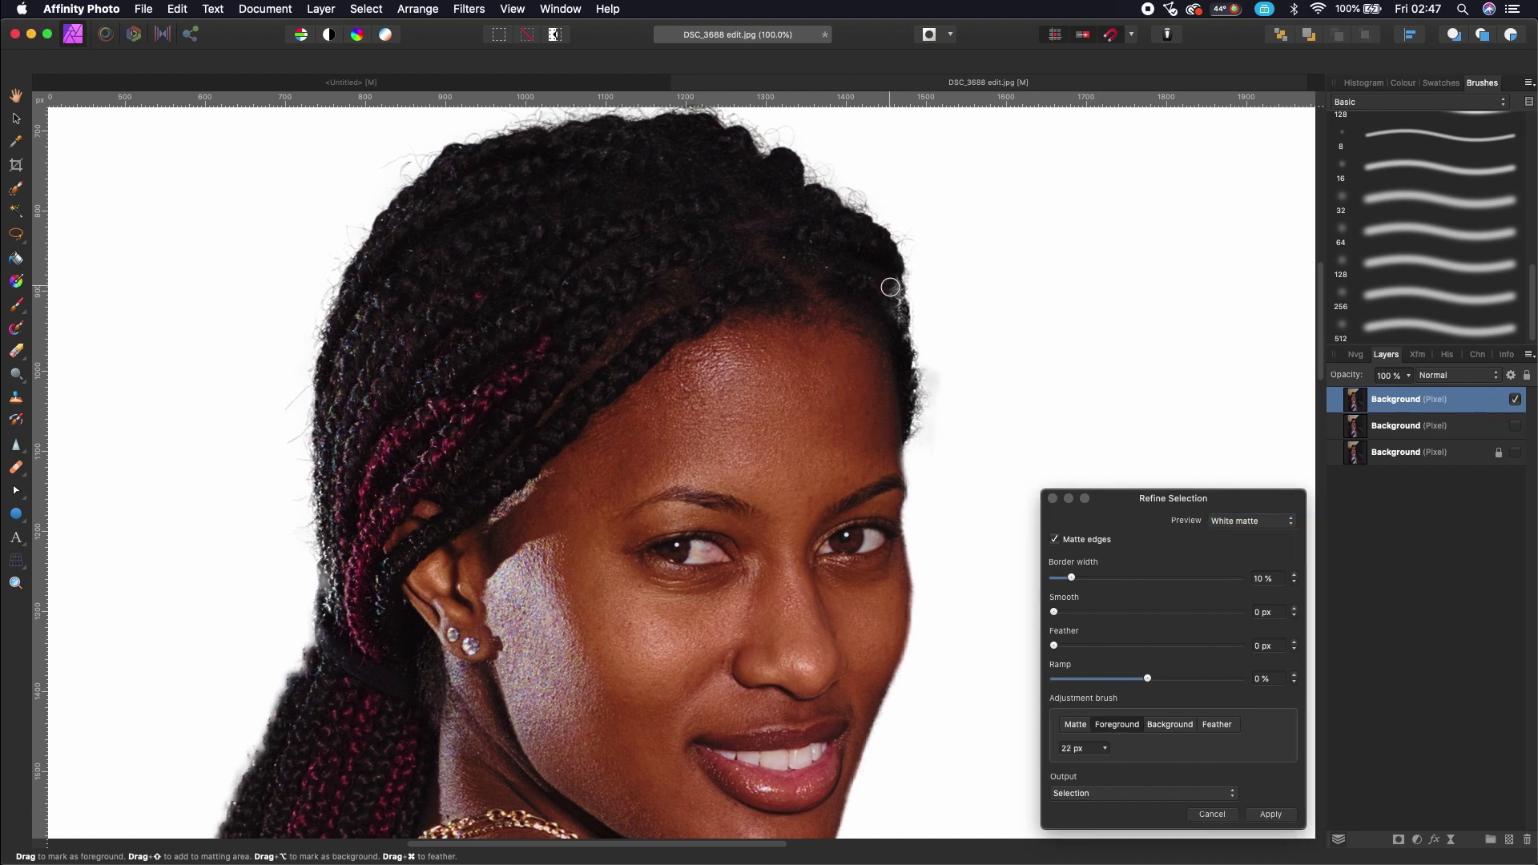
{"action": "key", "text": "bracketleft"}
{"action": "key", "text": "bracketleft"}
{"action": "left_click_drag", "start_coordinate": [892, 318], "coordinate": [890, 345]}
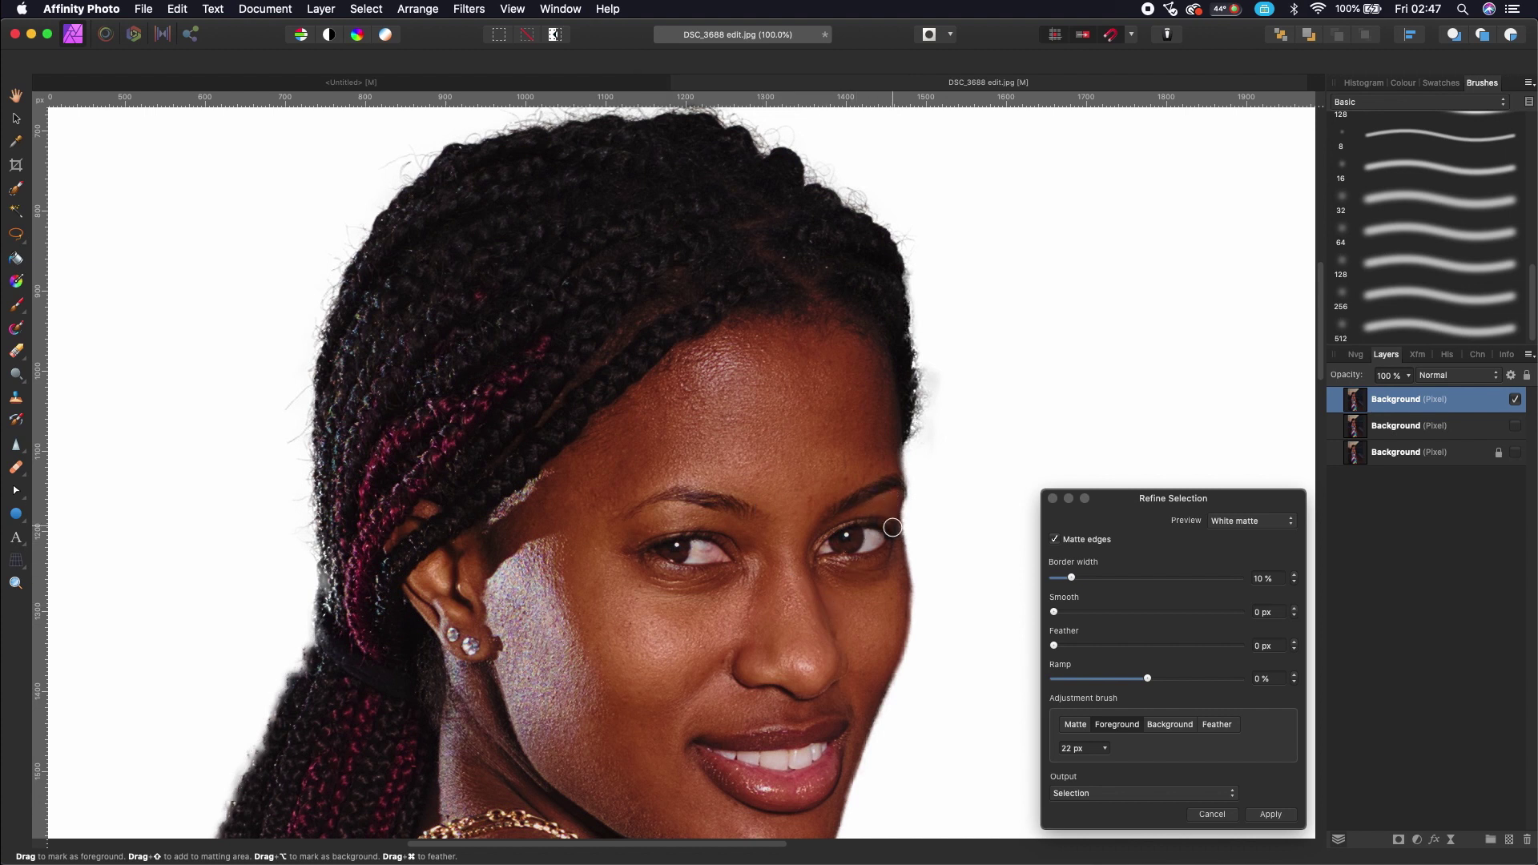
{"action": "mouse_move", "coordinate": [893, 541]}
{"action": "left_mouse_down"}
{"action": "mouse_move", "coordinate": [876, 590]}
{"action": "mouse_move", "coordinate": [894, 442]}
{"action": "mouse_move", "coordinate": [890, 467]}
{"action": "left_mouse_up"}
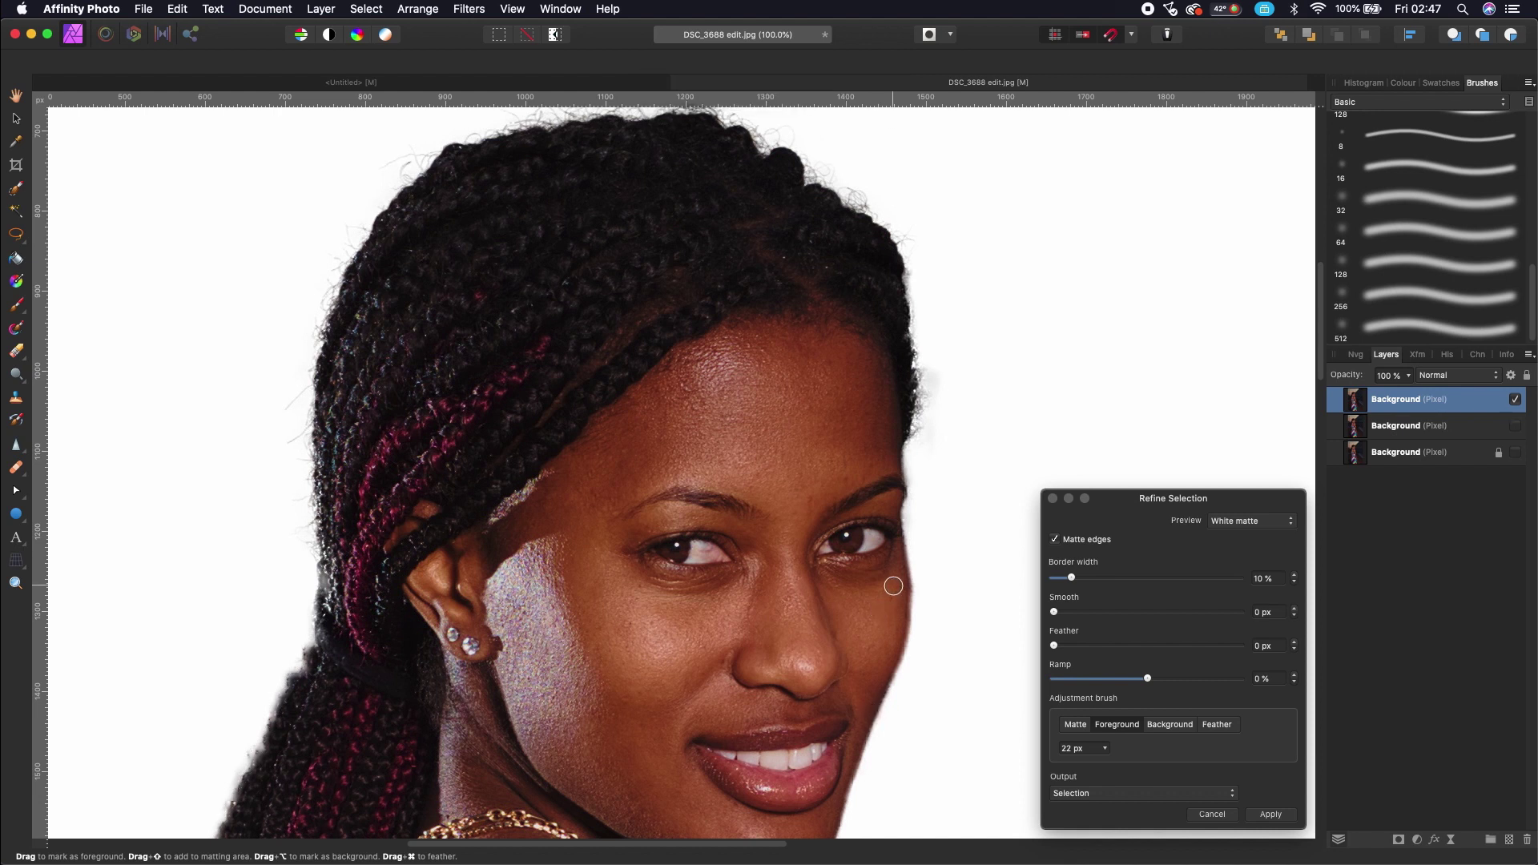
{"action": "left_click_drag", "start_coordinate": [902, 599], "coordinate": [858, 697]}
Cycle the preview through red overlay and black, settling on Transparent
{"action": "left_click", "coordinate": [1239, 522]}
{"action": "left_click", "coordinate": [1230, 503]}
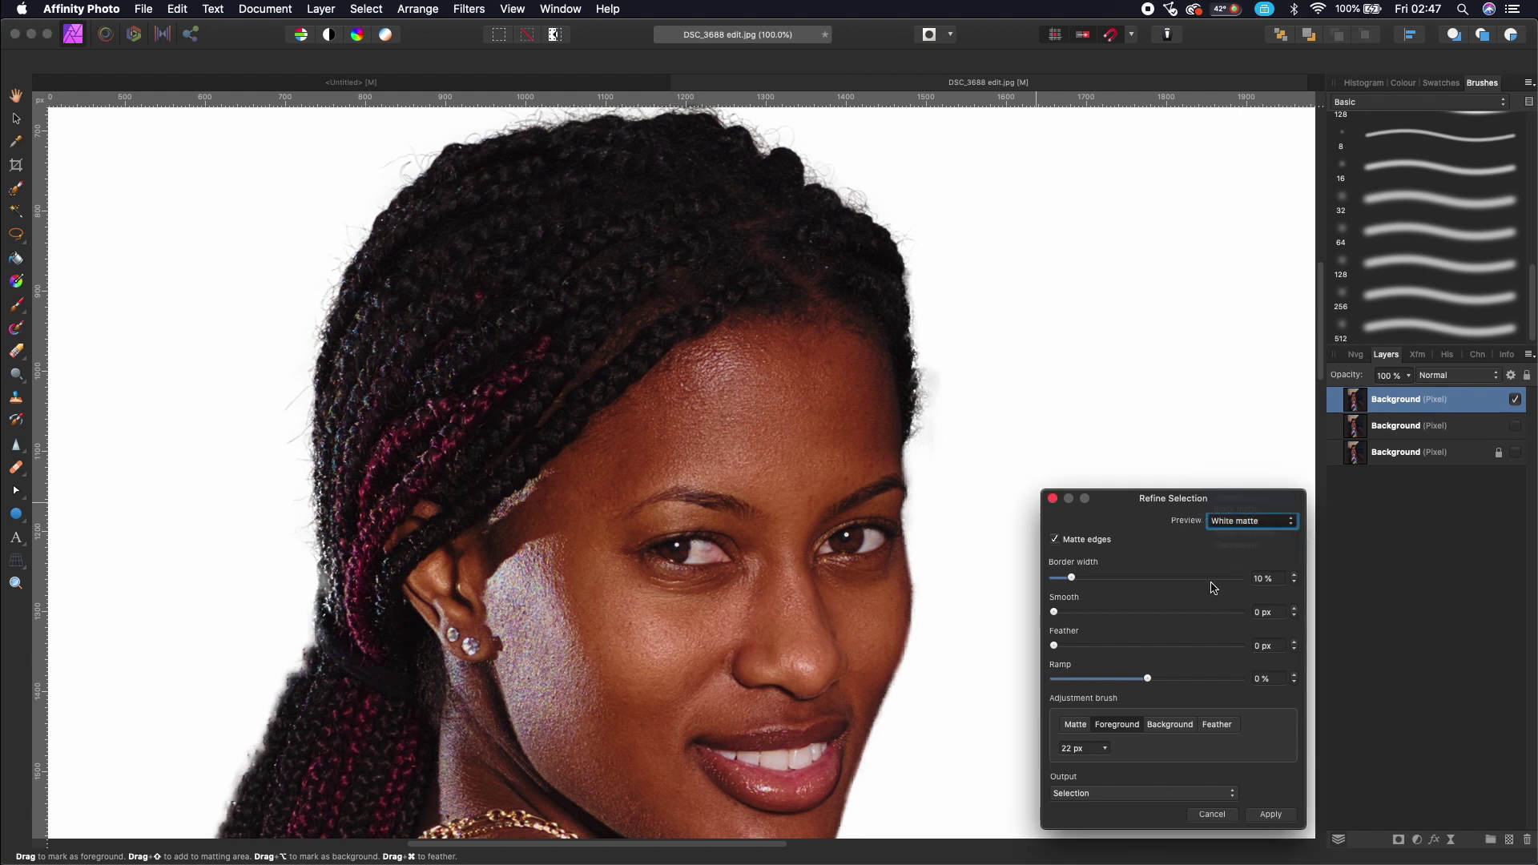
{"action": "left_click", "coordinate": [1231, 524]}
{"action": "left_click", "coordinate": [1236, 533]}
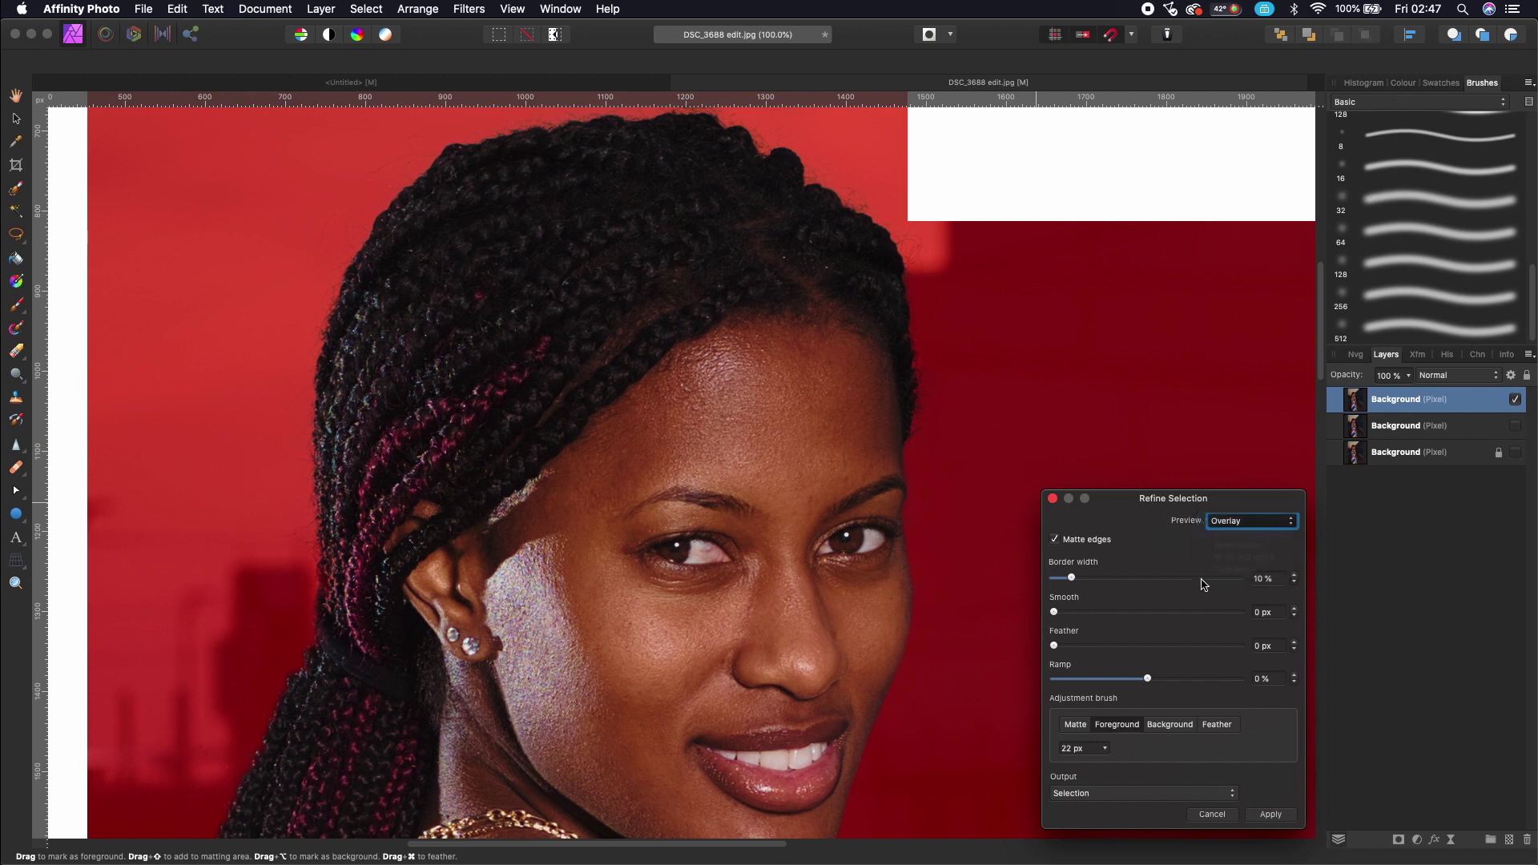
{"action": "left_click", "coordinate": [1240, 522]}
{"action": "key", "text": "Down"}
{"action": "key", "text": "Down"}
{"action": "key", "text": "Down"}
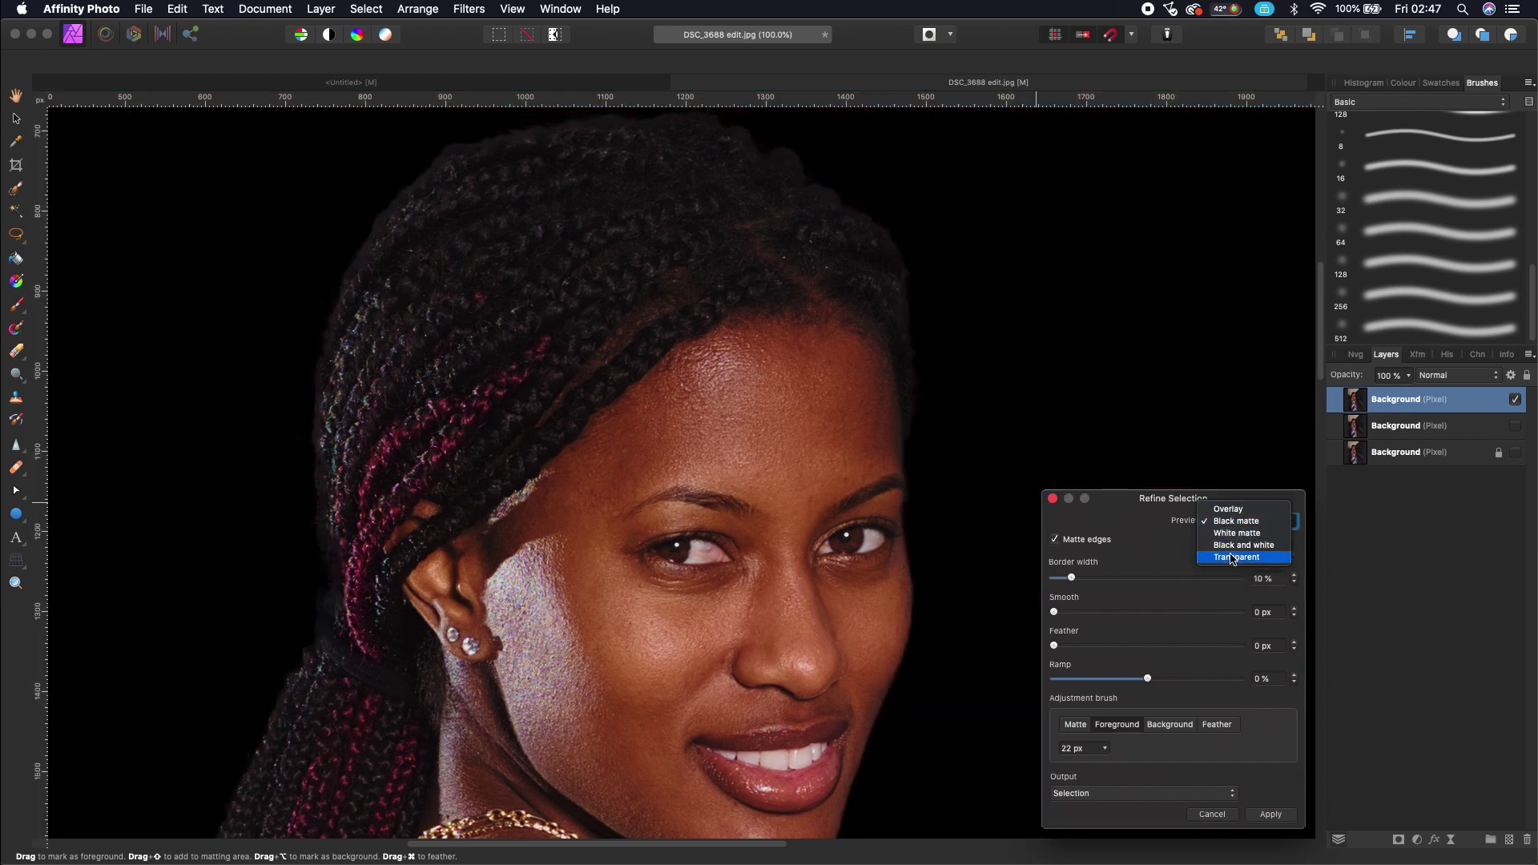
{"action": "key", "text": "Return"}
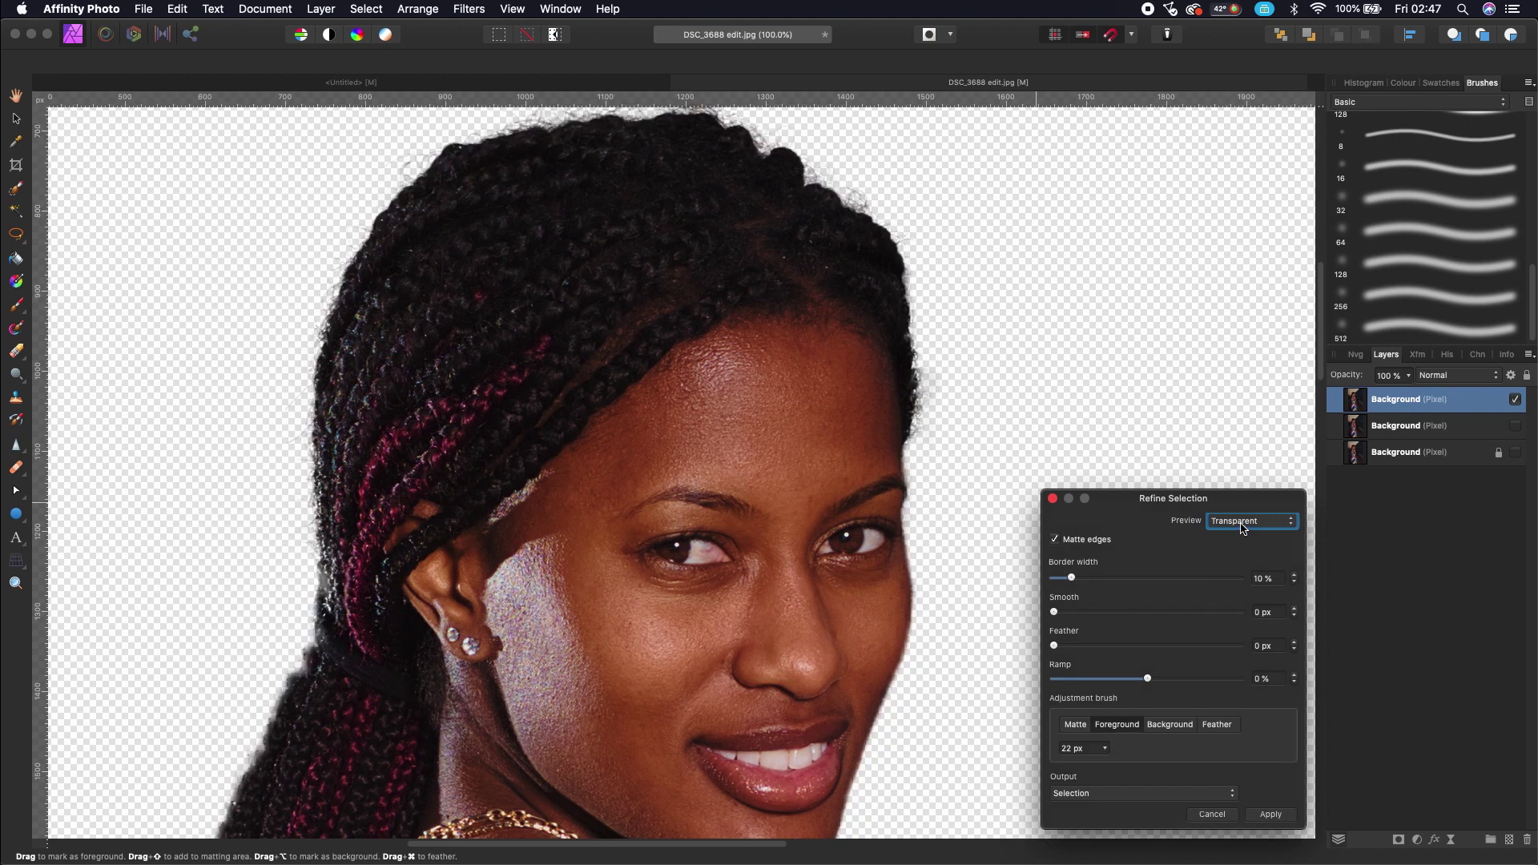
{"action": "left_click", "coordinate": [1240, 521]}
{"action": "key", "text": "Up"}
{"action": "key", "text": "Up"}
{"action": "key", "text": "Up"}
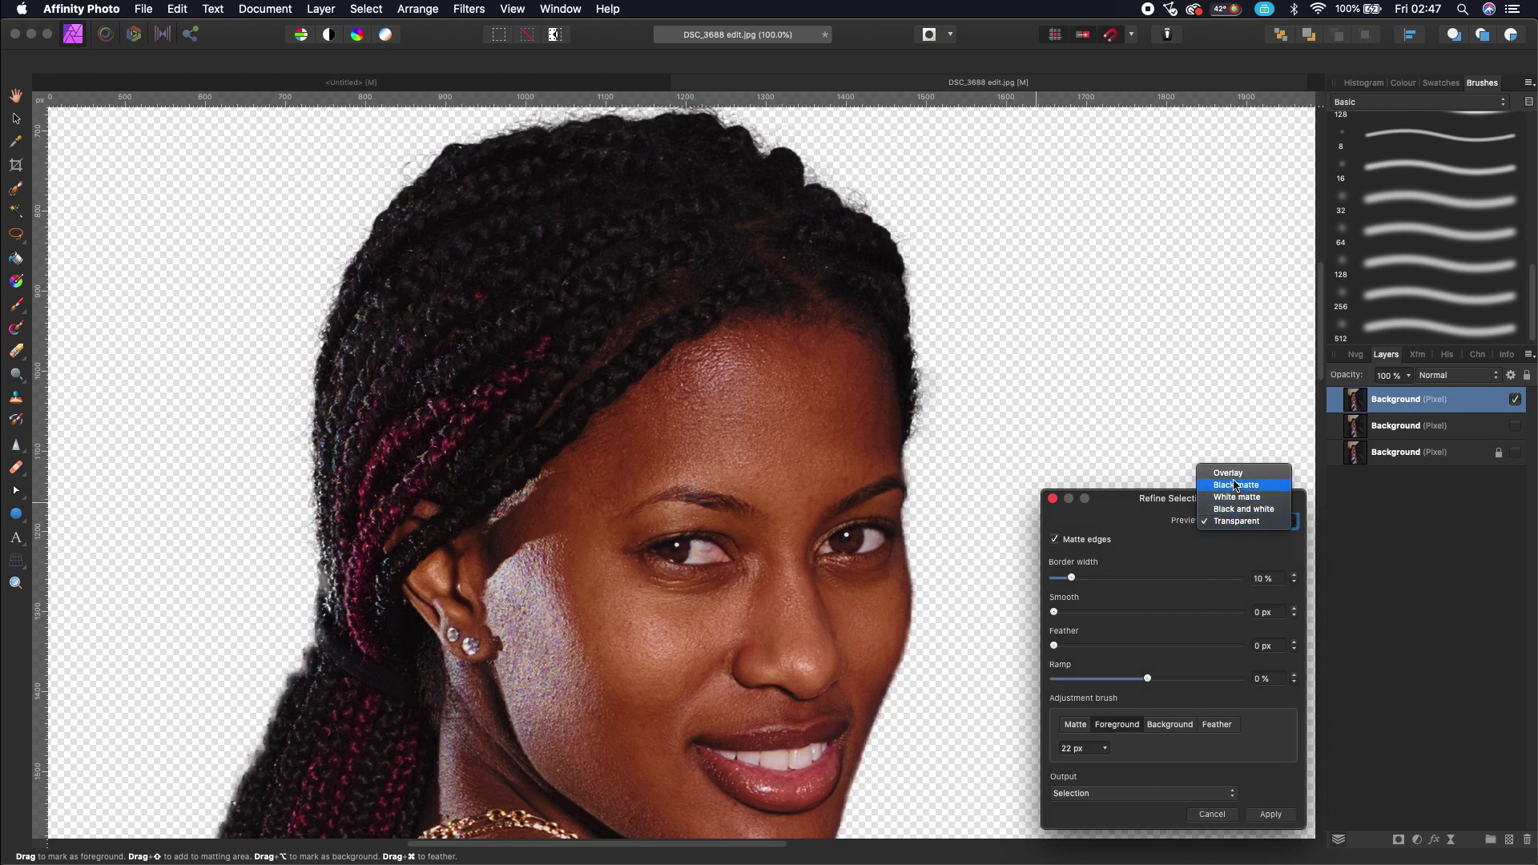
{"action": "key", "text": "Escape"}
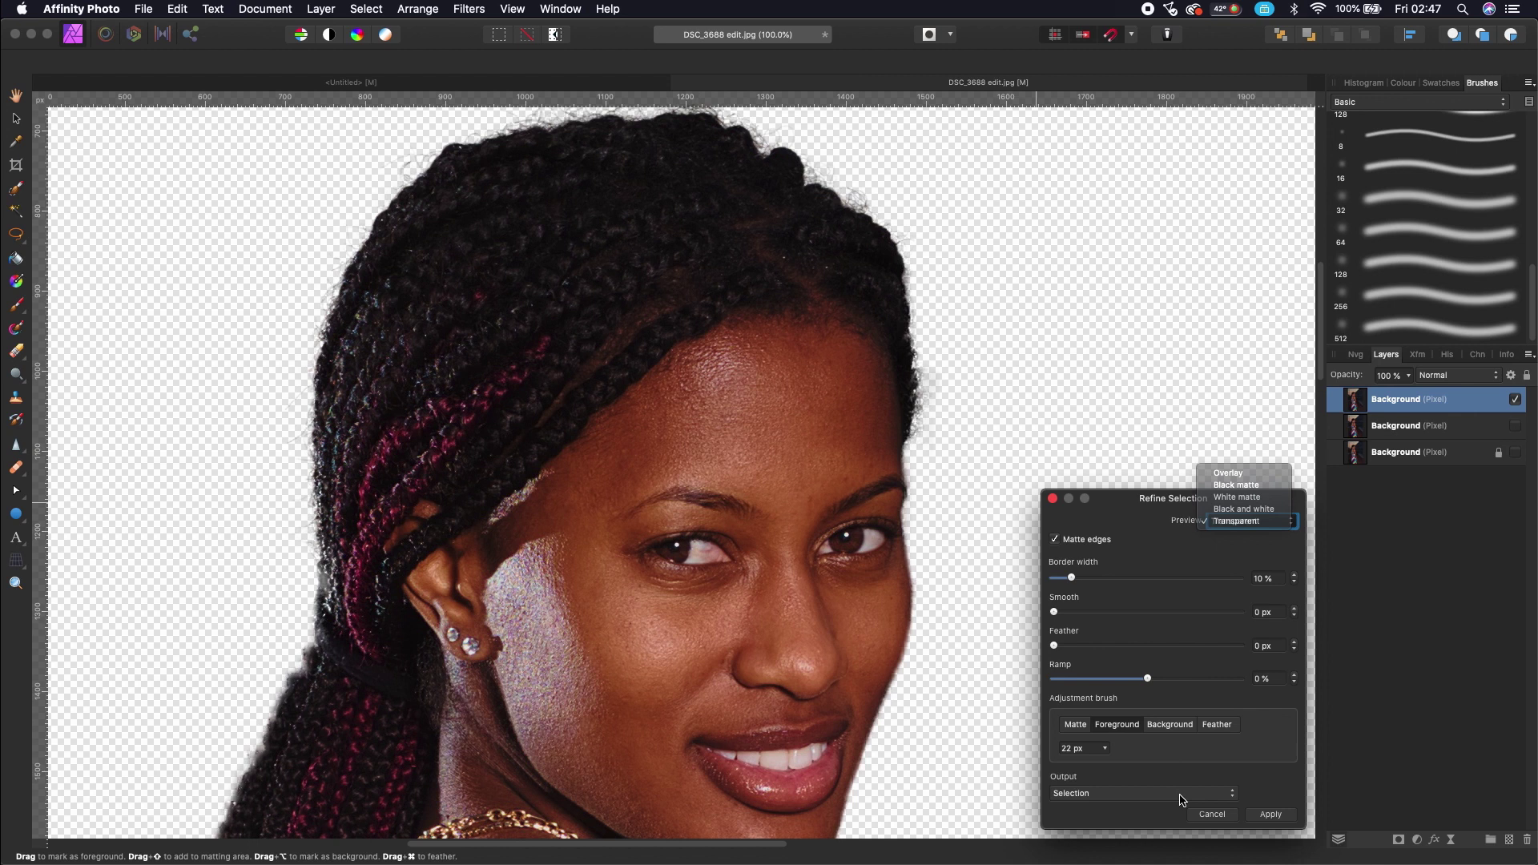
Apply the refinement as a mask on the top Background layer, then deselect and zoom out
{"action": "left_click", "coordinate": [1271, 815]}
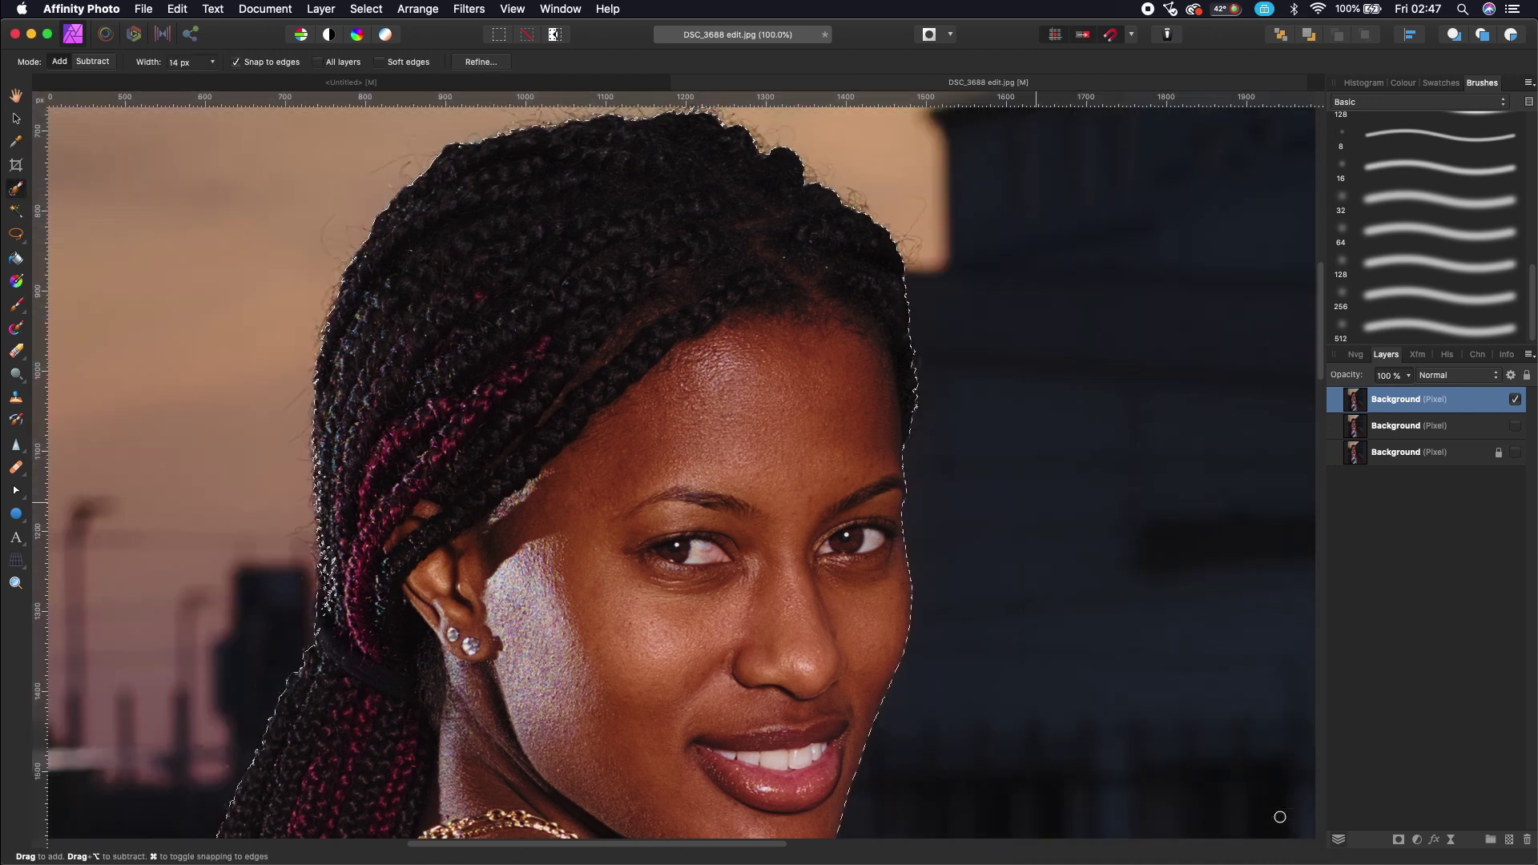
{"action": "left_click", "coordinate": [1397, 839]}
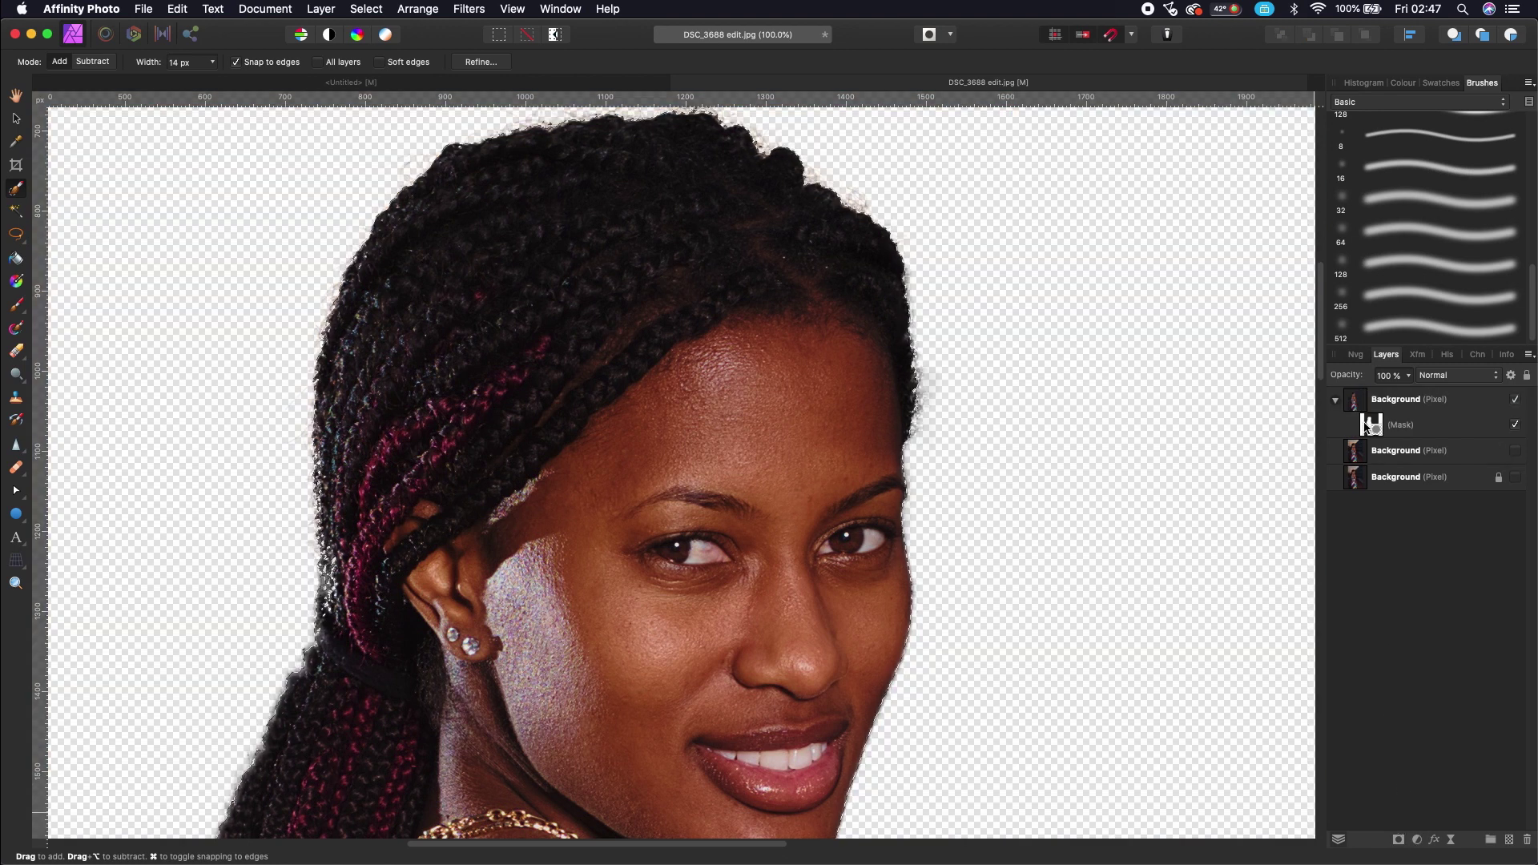
{"action": "left_click", "coordinate": [1516, 401]}
{"action": "left_click", "coordinate": [1516, 401]}
{"action": "left_click", "coordinate": [1444, 406]}
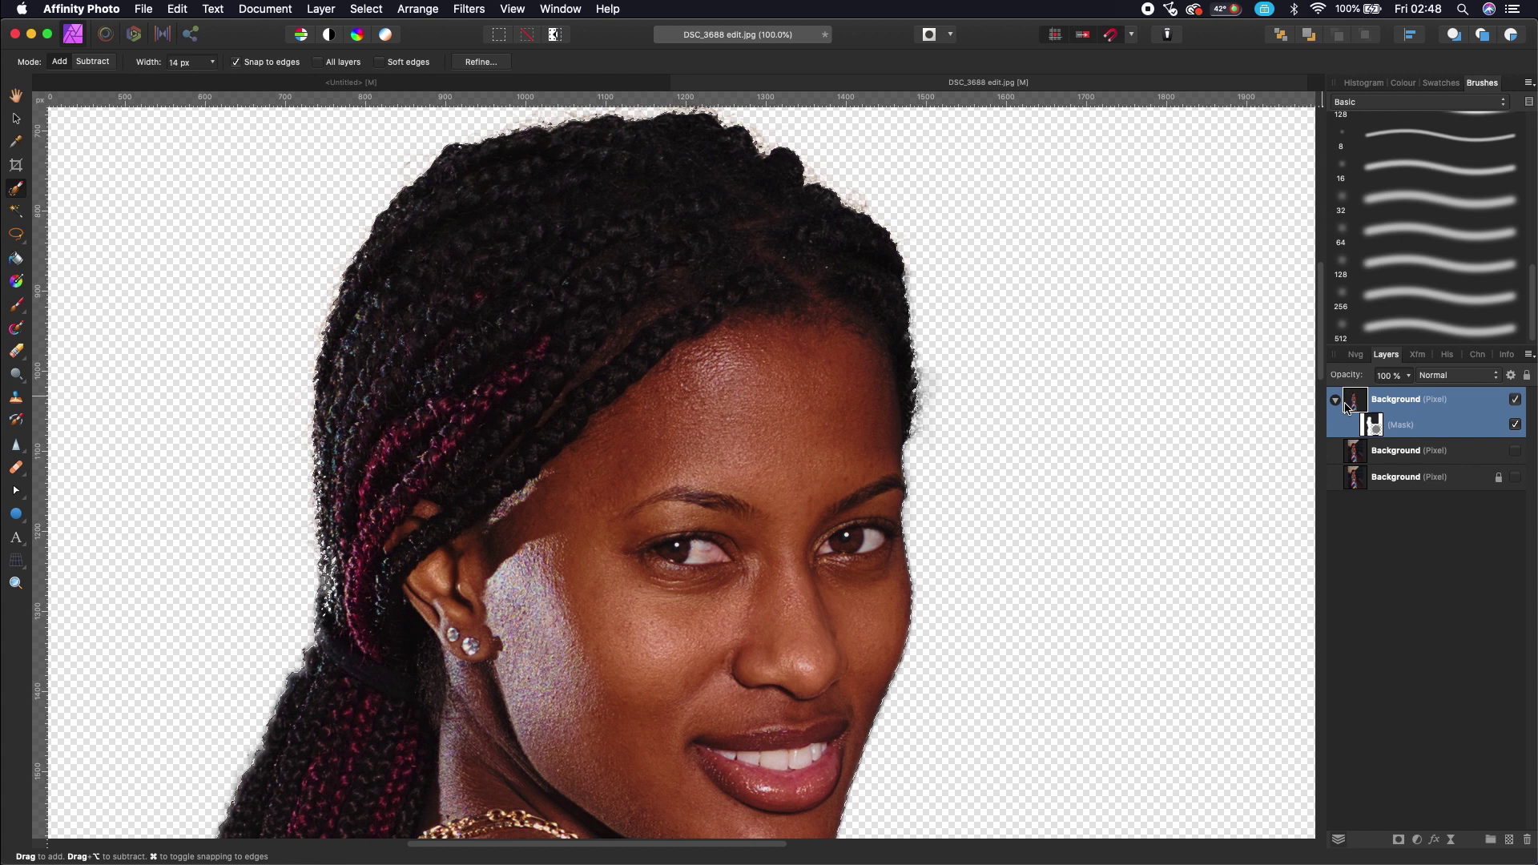
{"action": "left_click", "coordinate": [361, 11]}
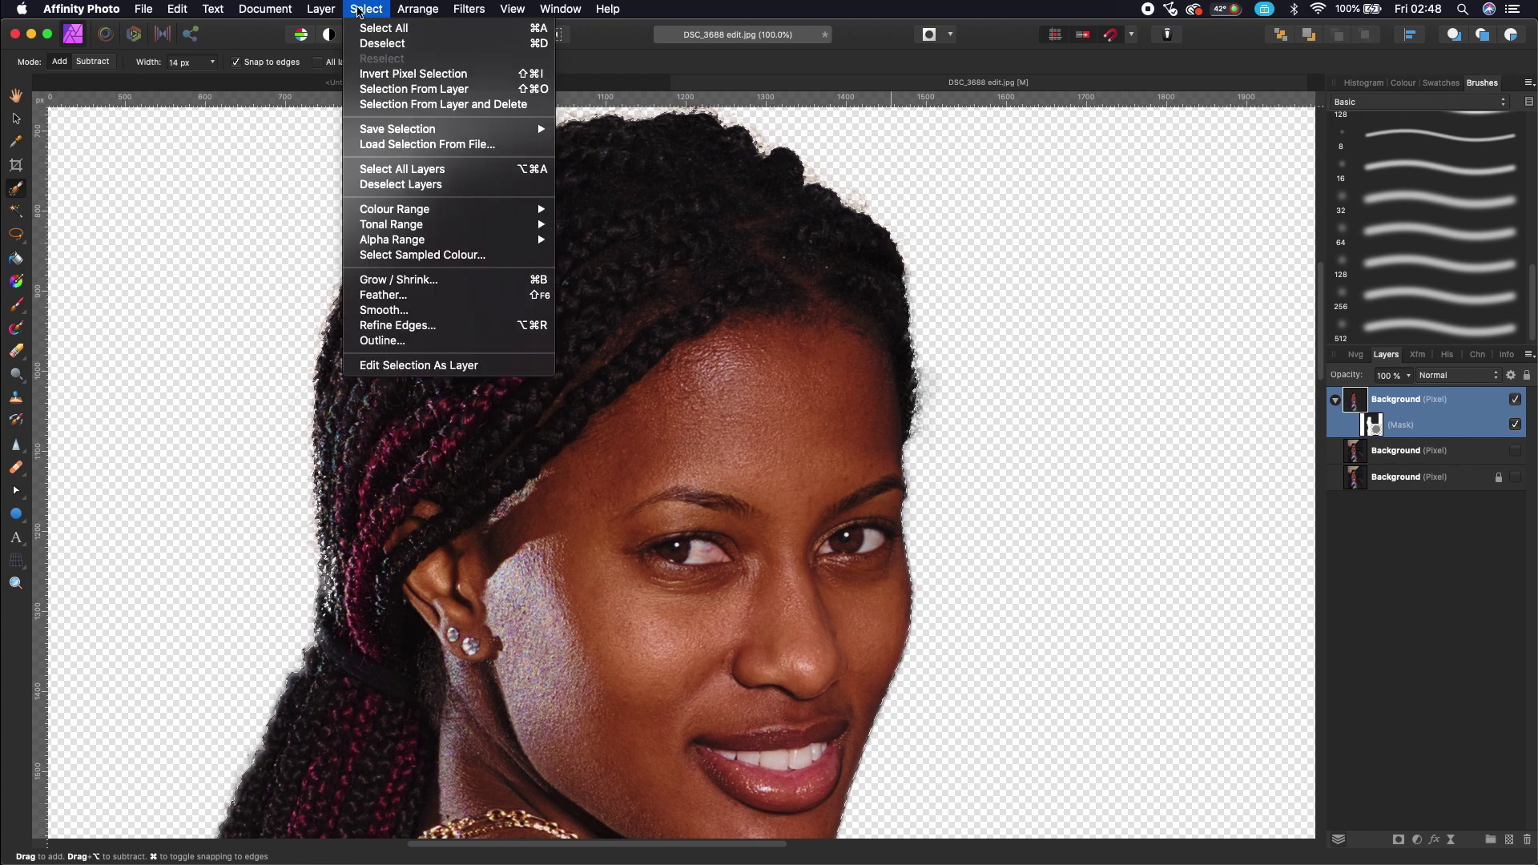
{"action": "left_click", "coordinate": [376, 45]}
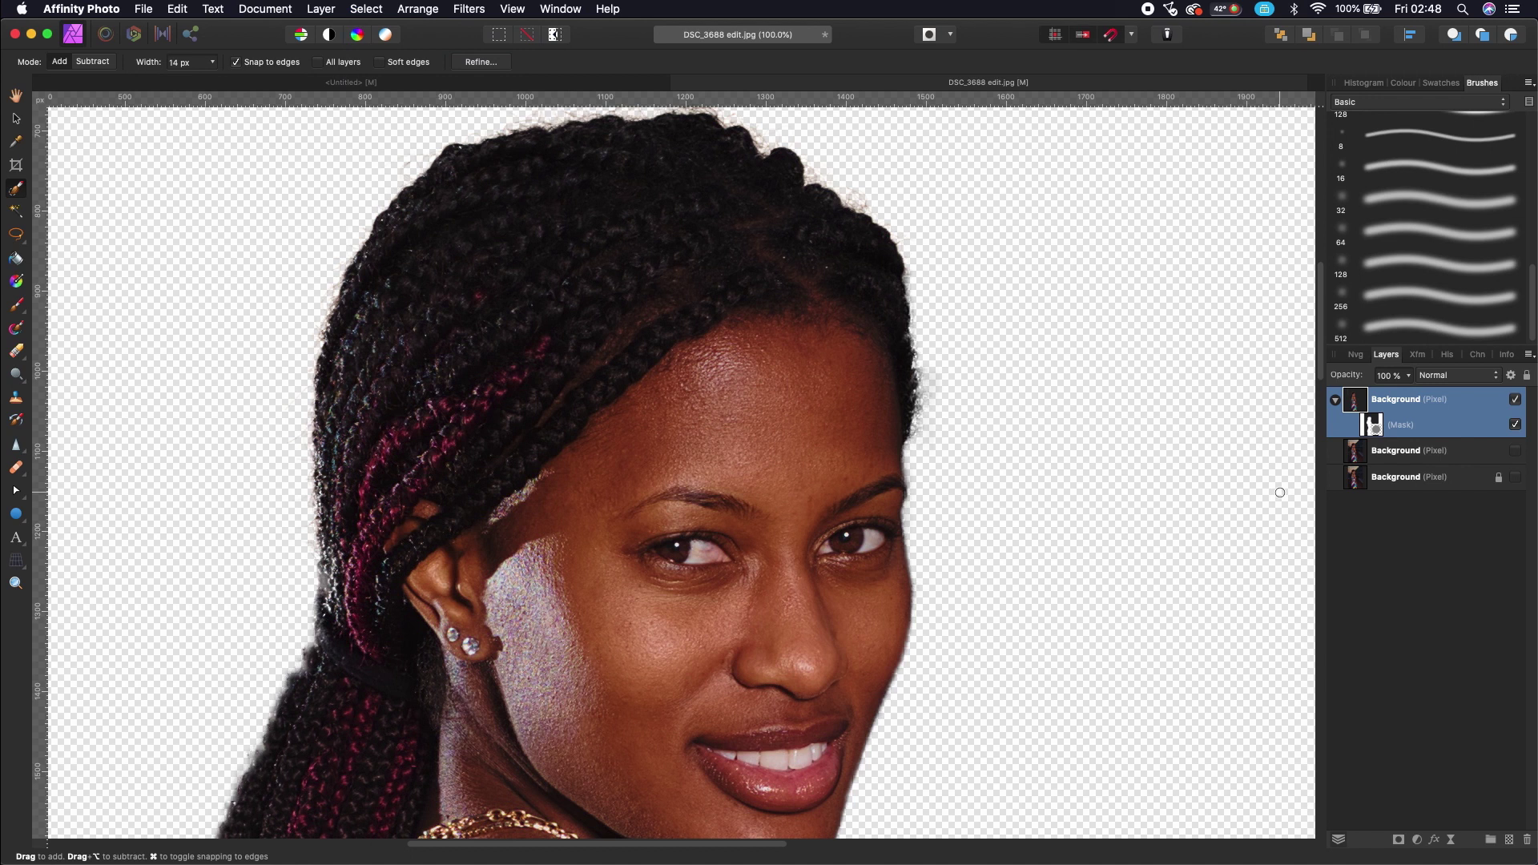
{"action": "key", "text": "super+minus"}
{"action": "key", "text": "super+minus"}
{"action": "key", "text": "super+minus"}
{"action": "key", "text": "super+minus"}
{"action": "key", "text": "super+minus"}
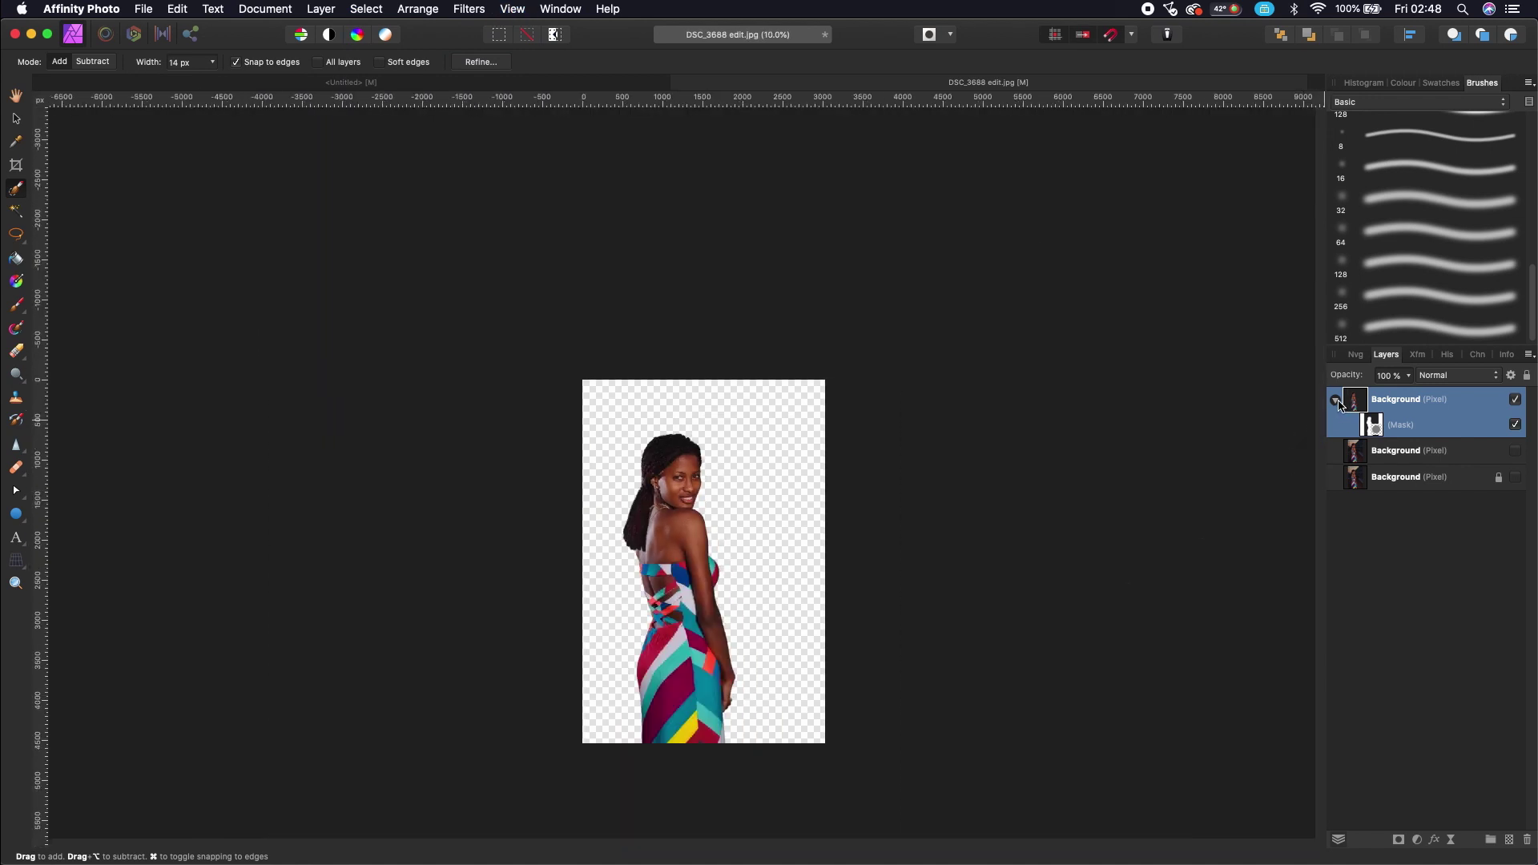
Show the middle Background copy, fit the photo in view, and select that layer
{"action": "left_click", "coordinate": [1335, 400]}
{"action": "left_click", "coordinate": [1515, 426]}
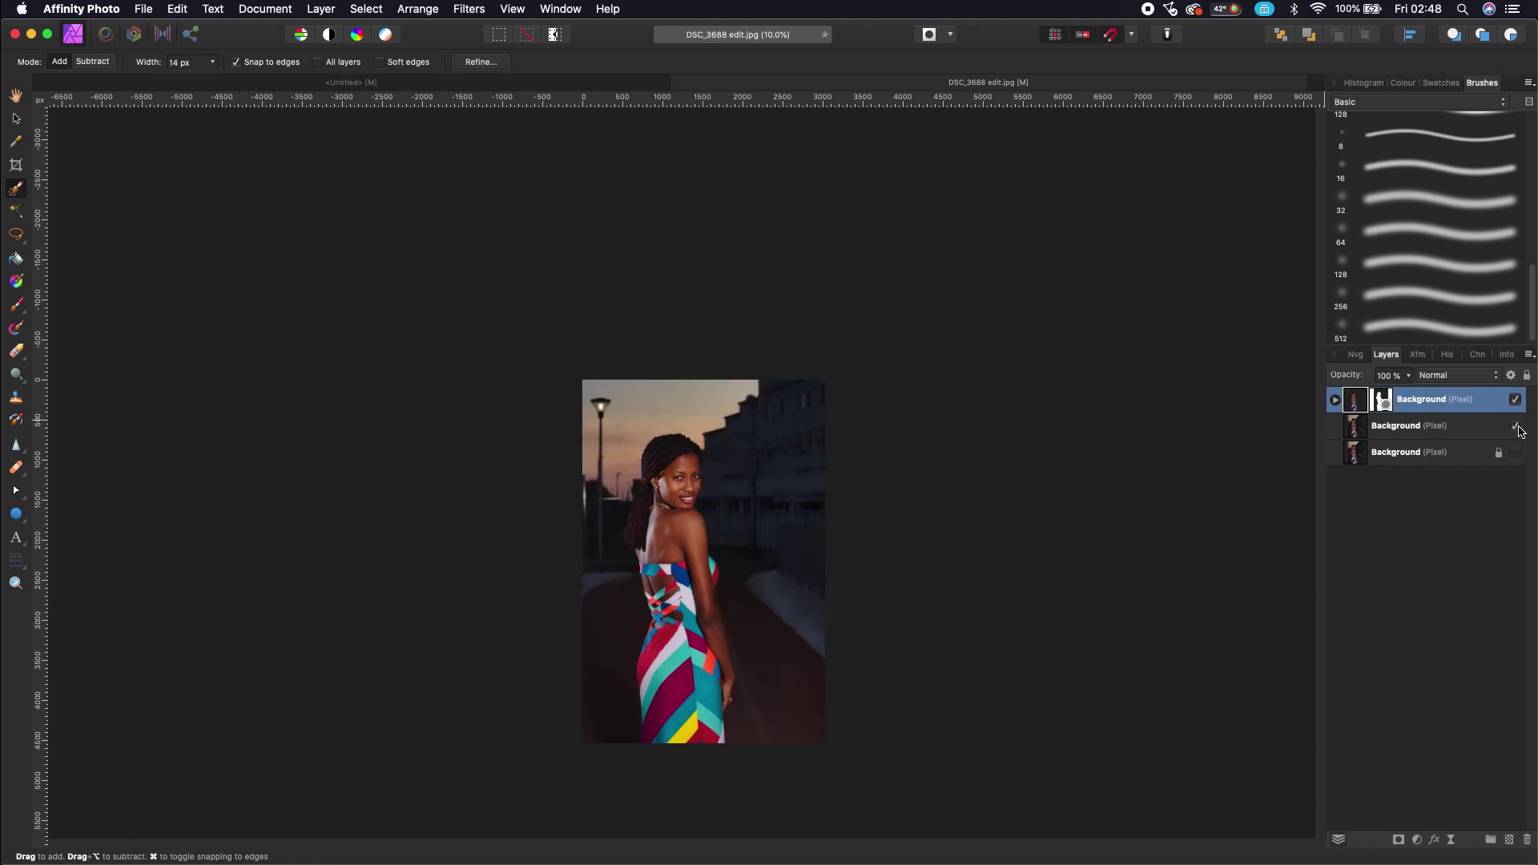
{"action": "left_click", "coordinate": [1431, 429]}
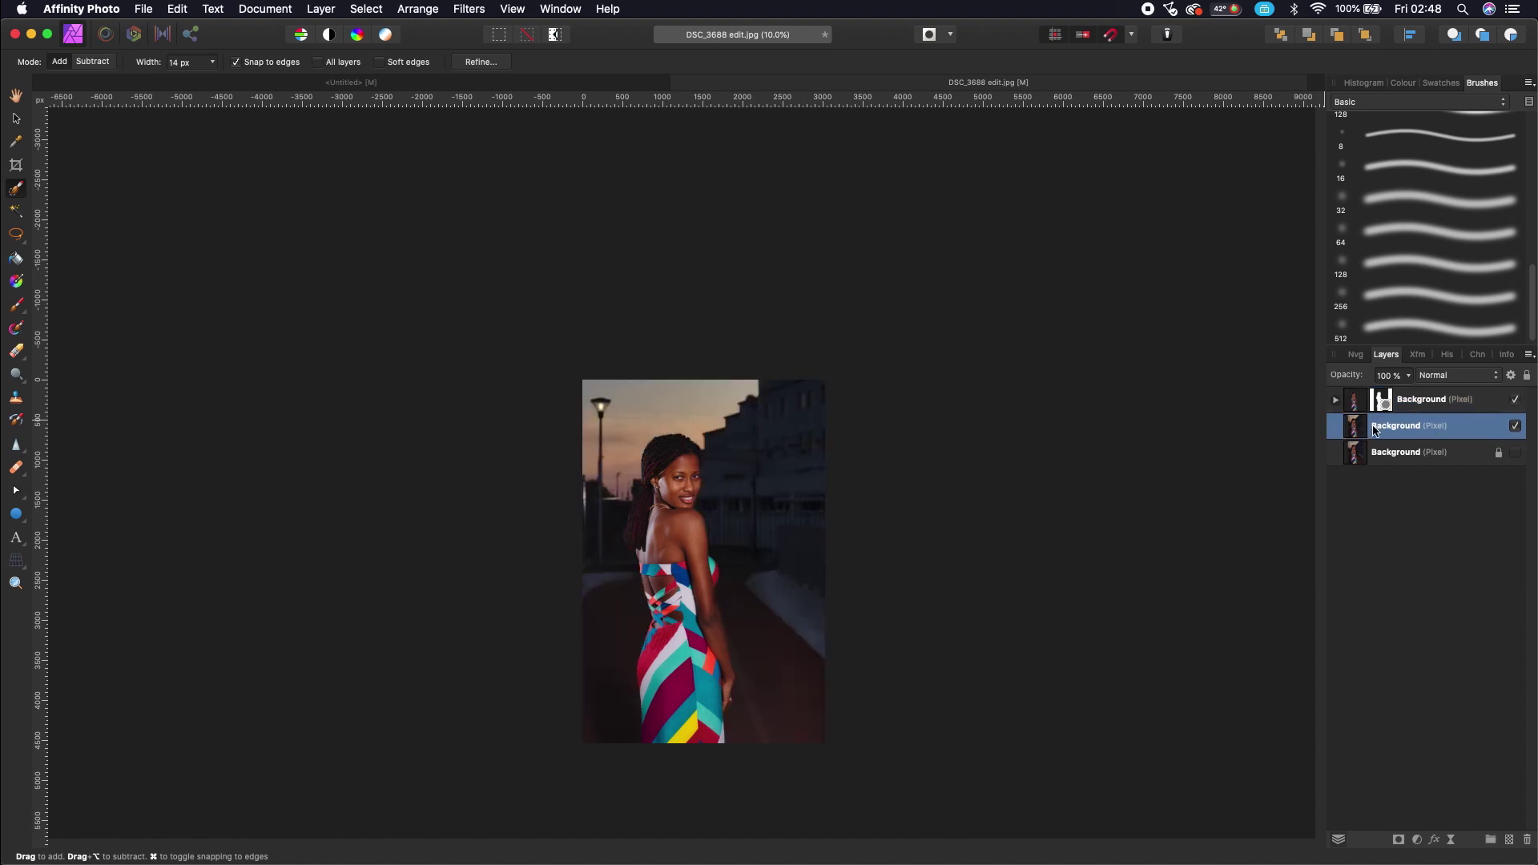
{"action": "key", "text": "super+0"}
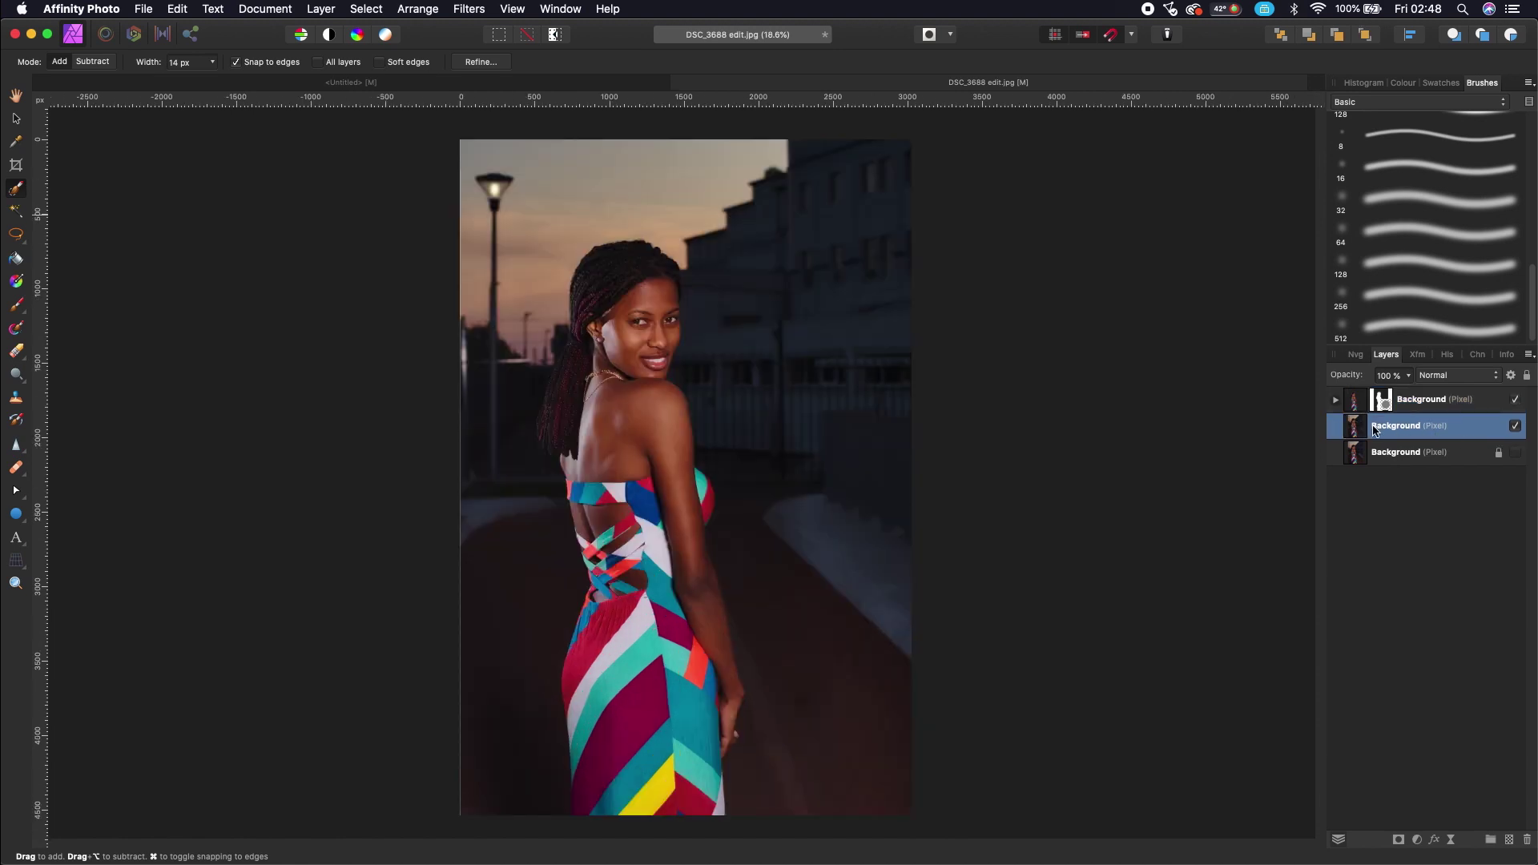
{"action": "left_click", "coordinate": [1398, 841]}
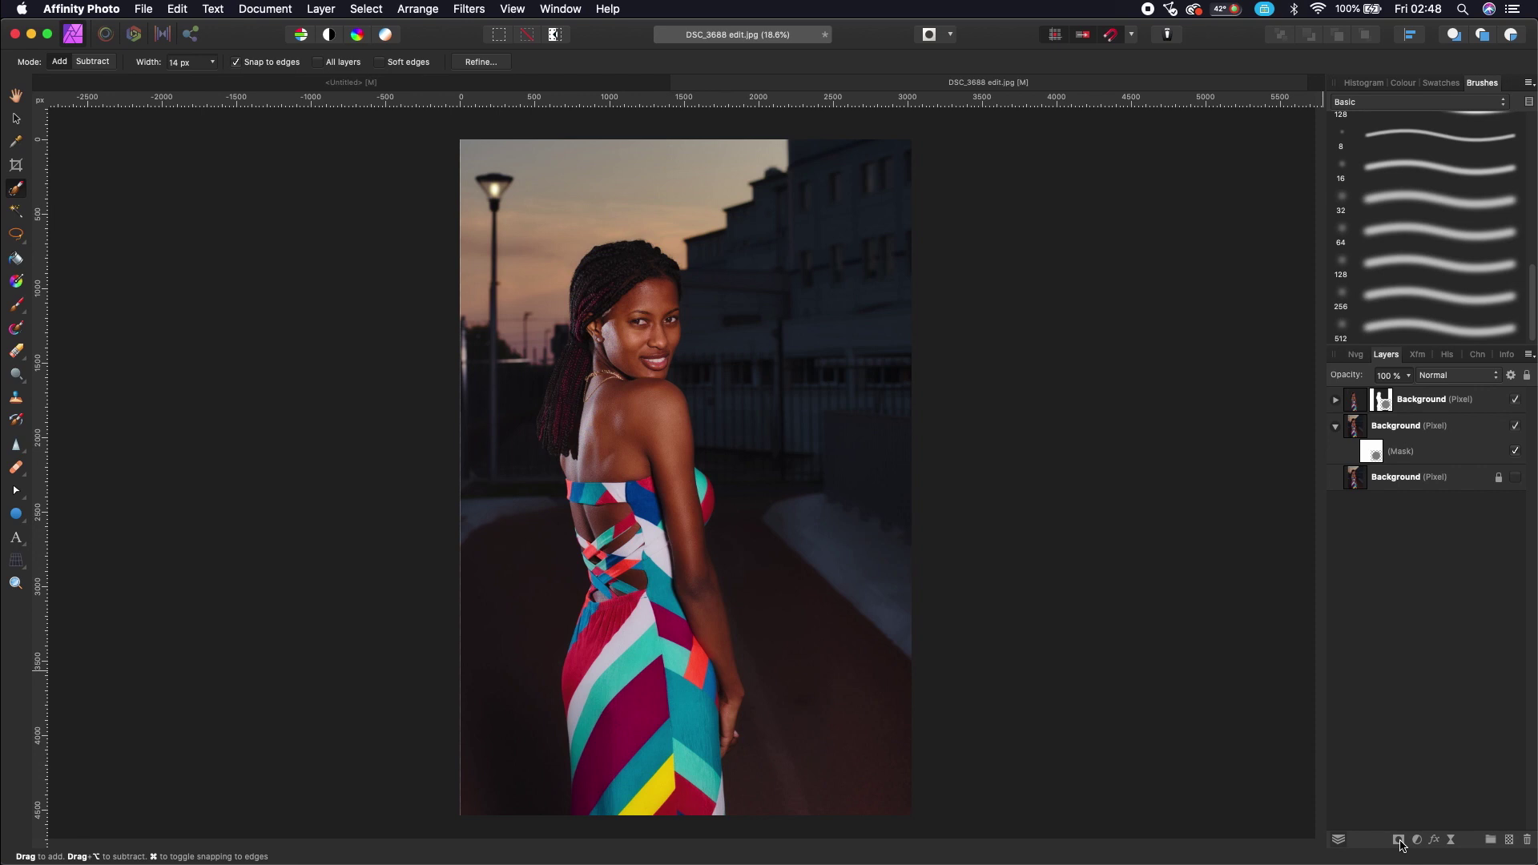
{"action": "key", "text": "super+z"}
{"action": "left_click", "coordinate": [1408, 773]}
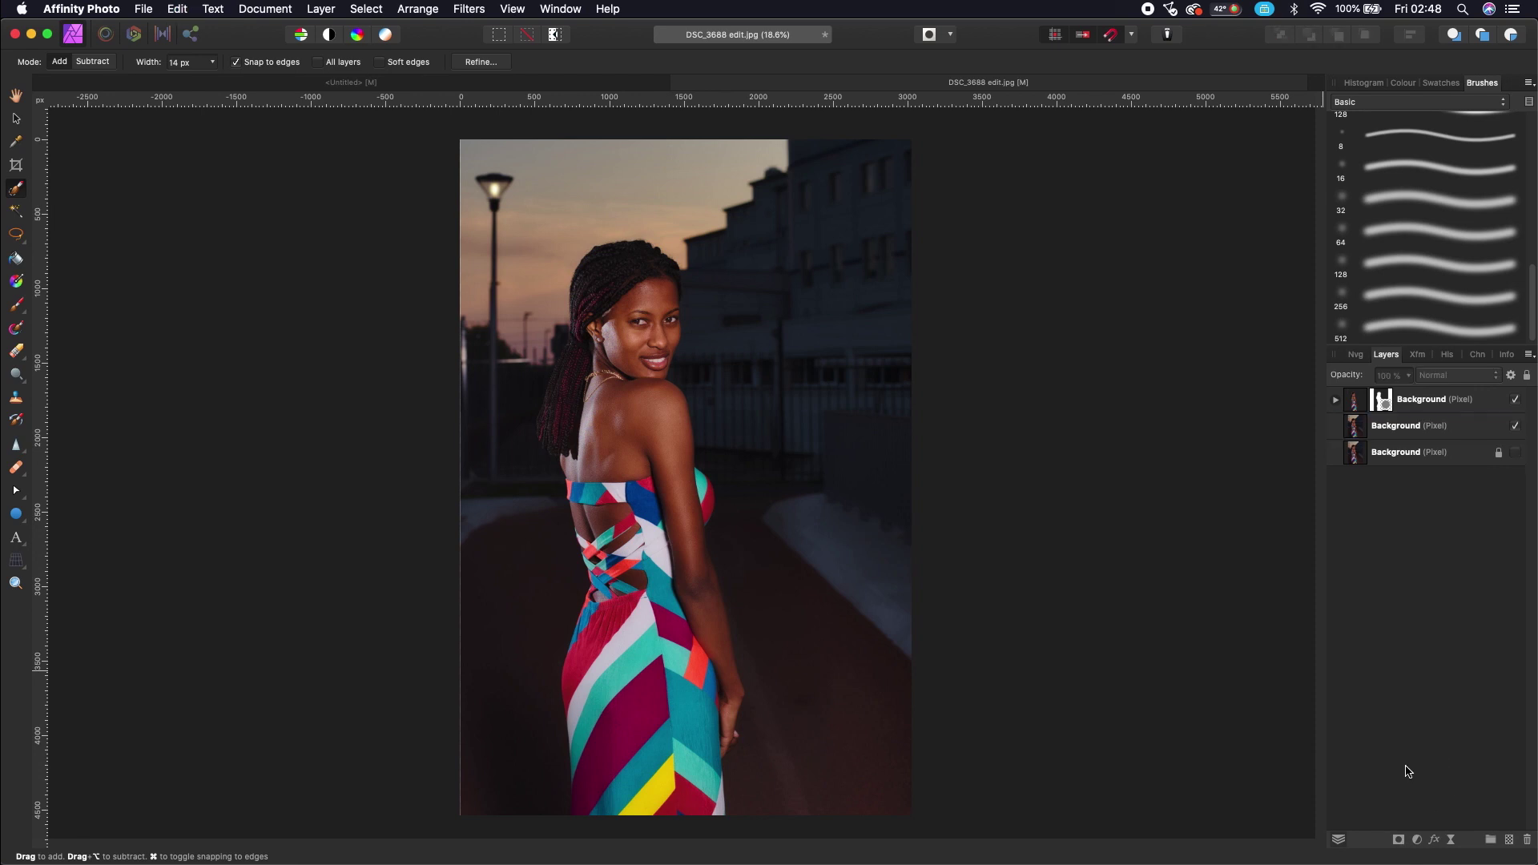
{"action": "left_click", "coordinate": [1418, 425]}
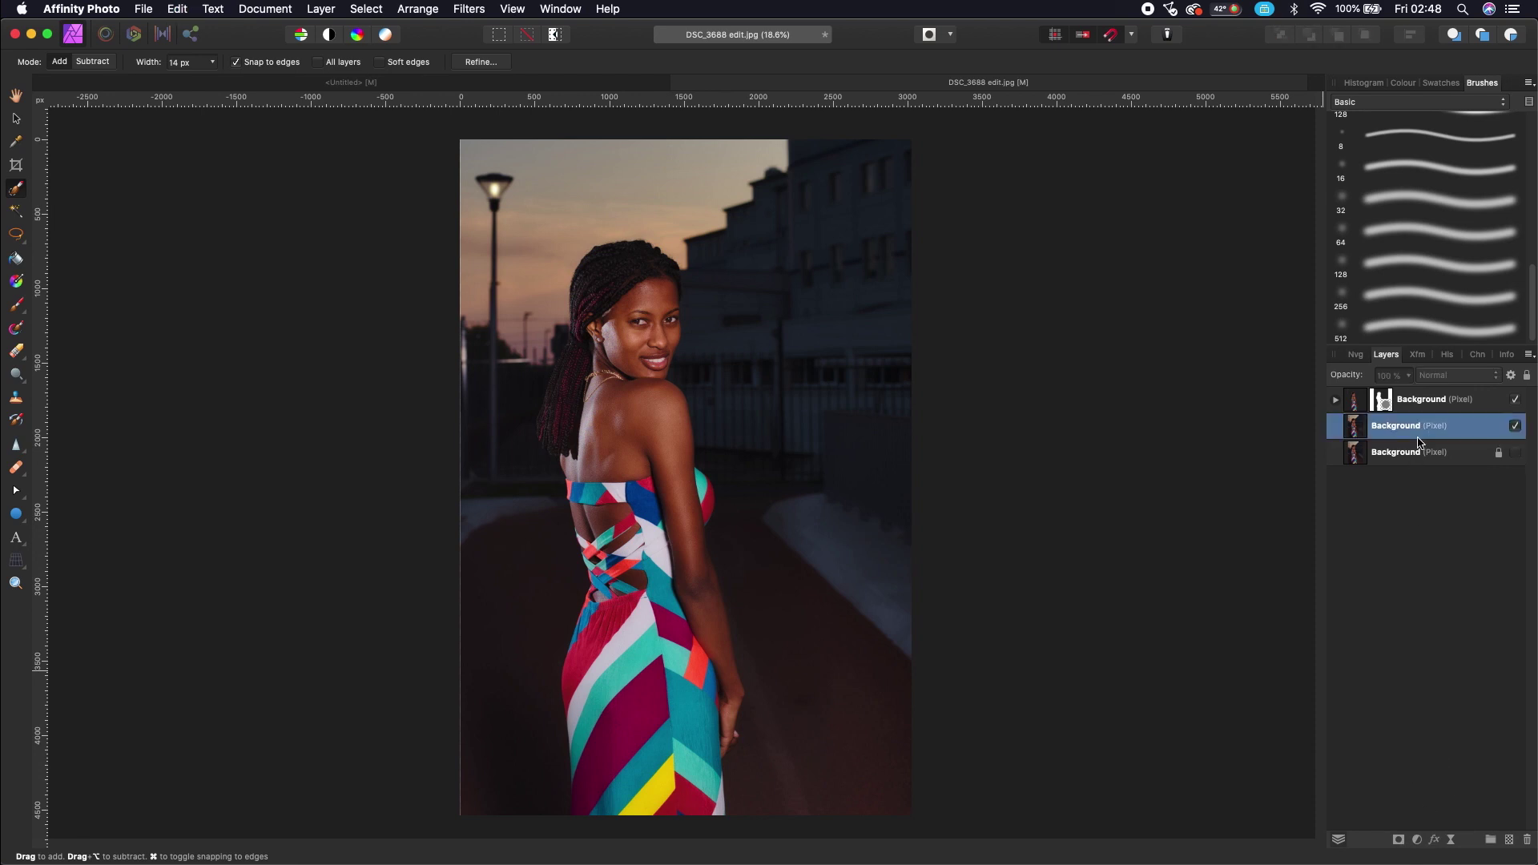
{"action": "left_click", "coordinate": [1434, 840]}
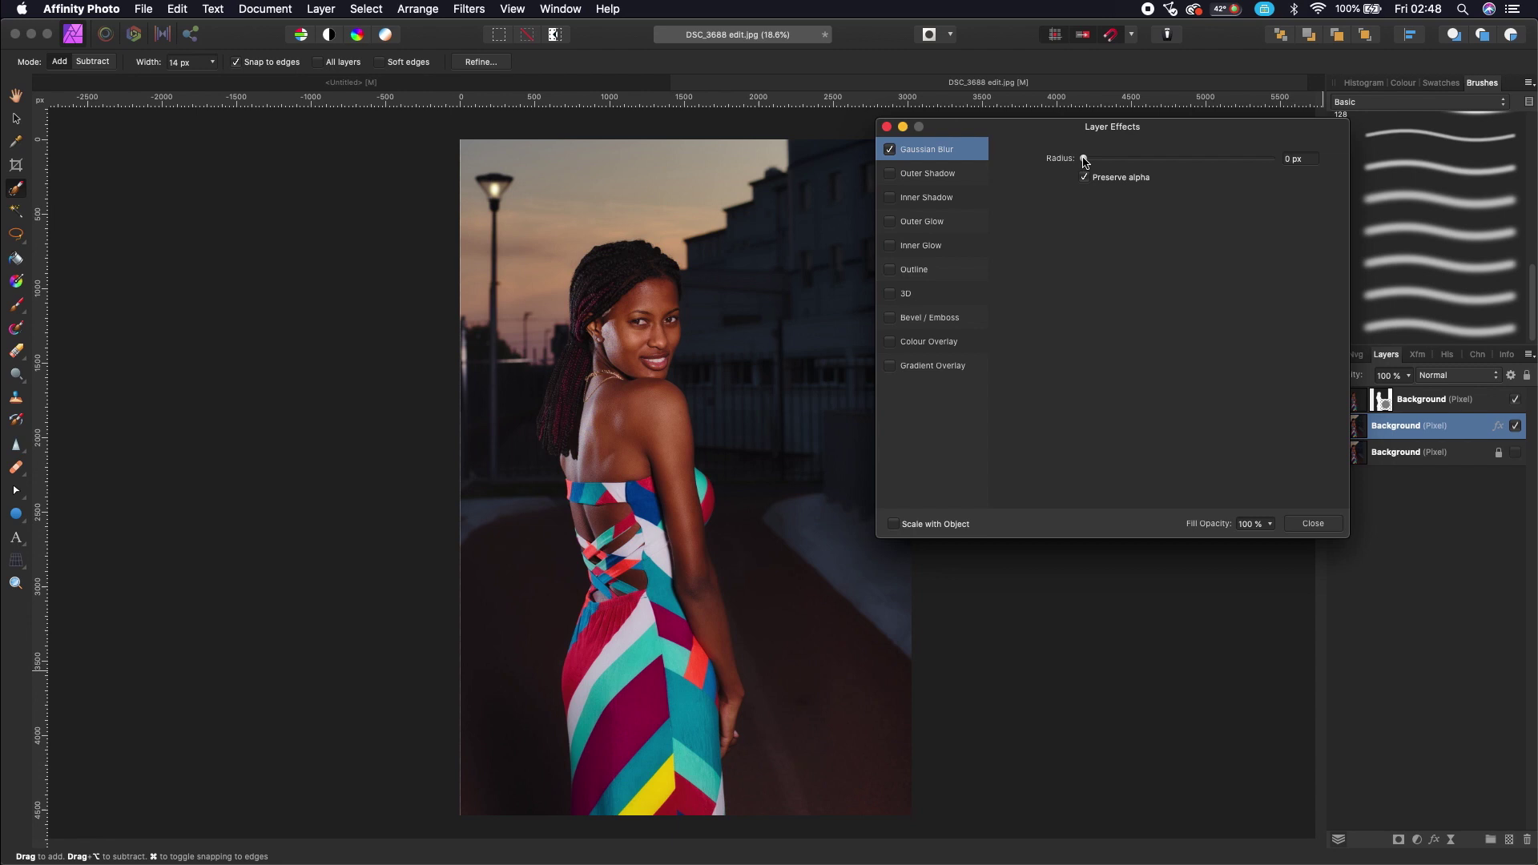
{"action": "left_click_drag", "start_coordinate": [1084, 161], "coordinate": [1228, 172]}
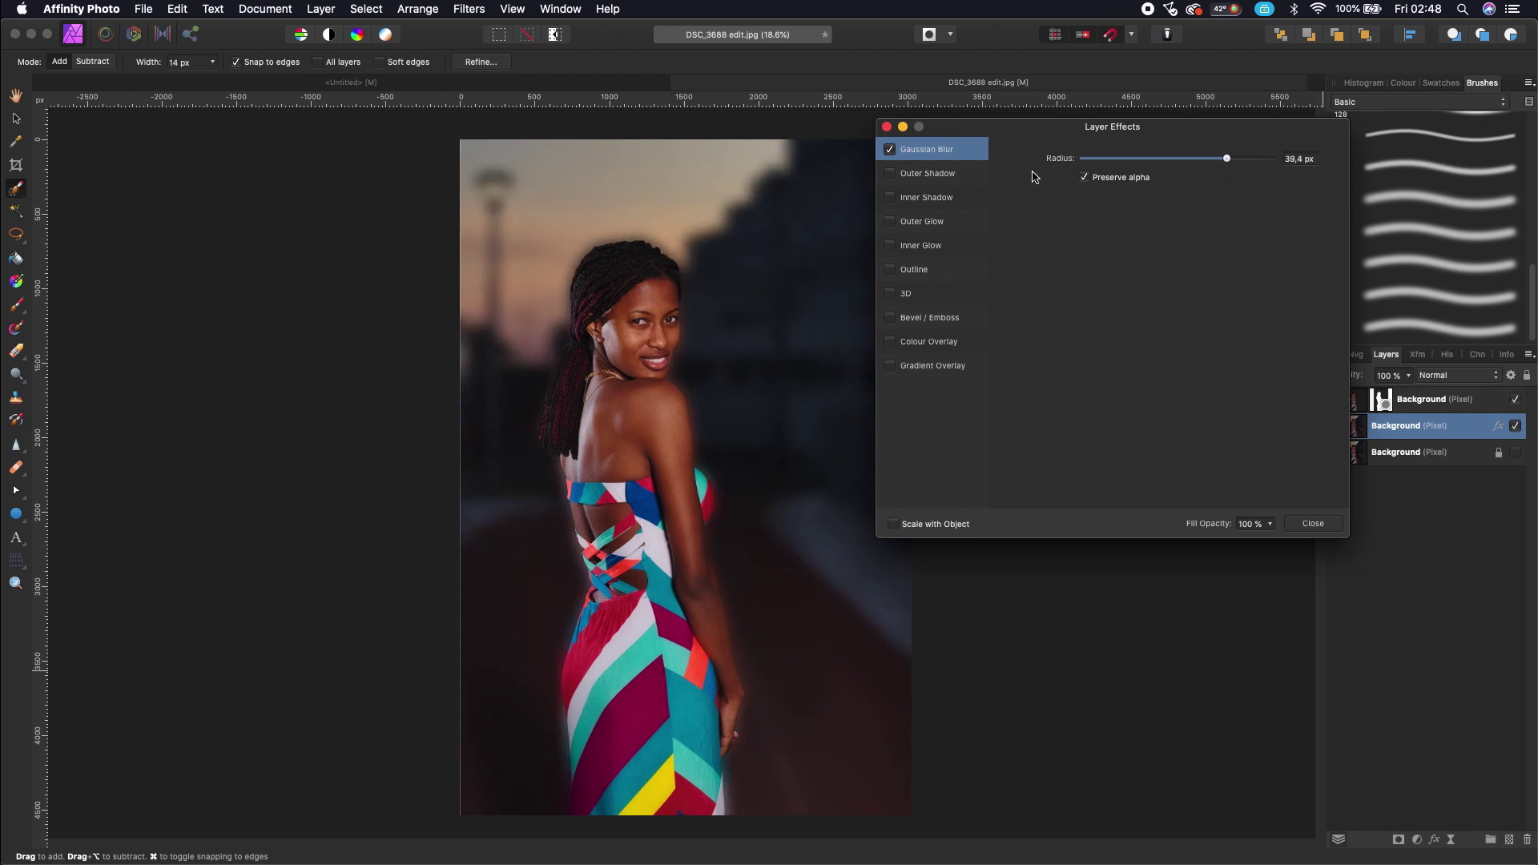
{"action": "left_click", "coordinate": [889, 149]}
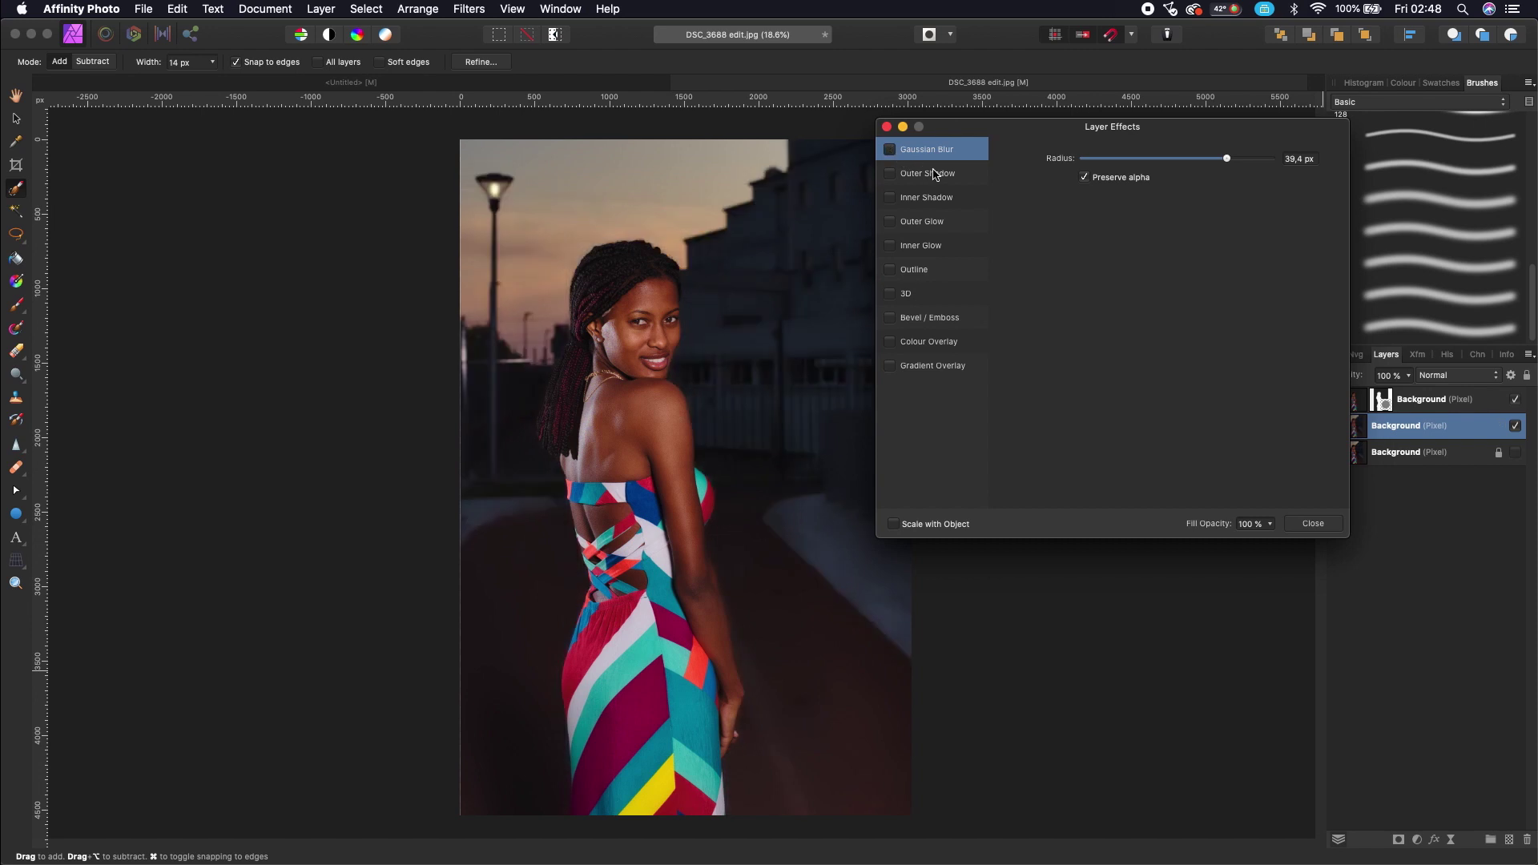
{"action": "left_click", "coordinate": [886, 127]}
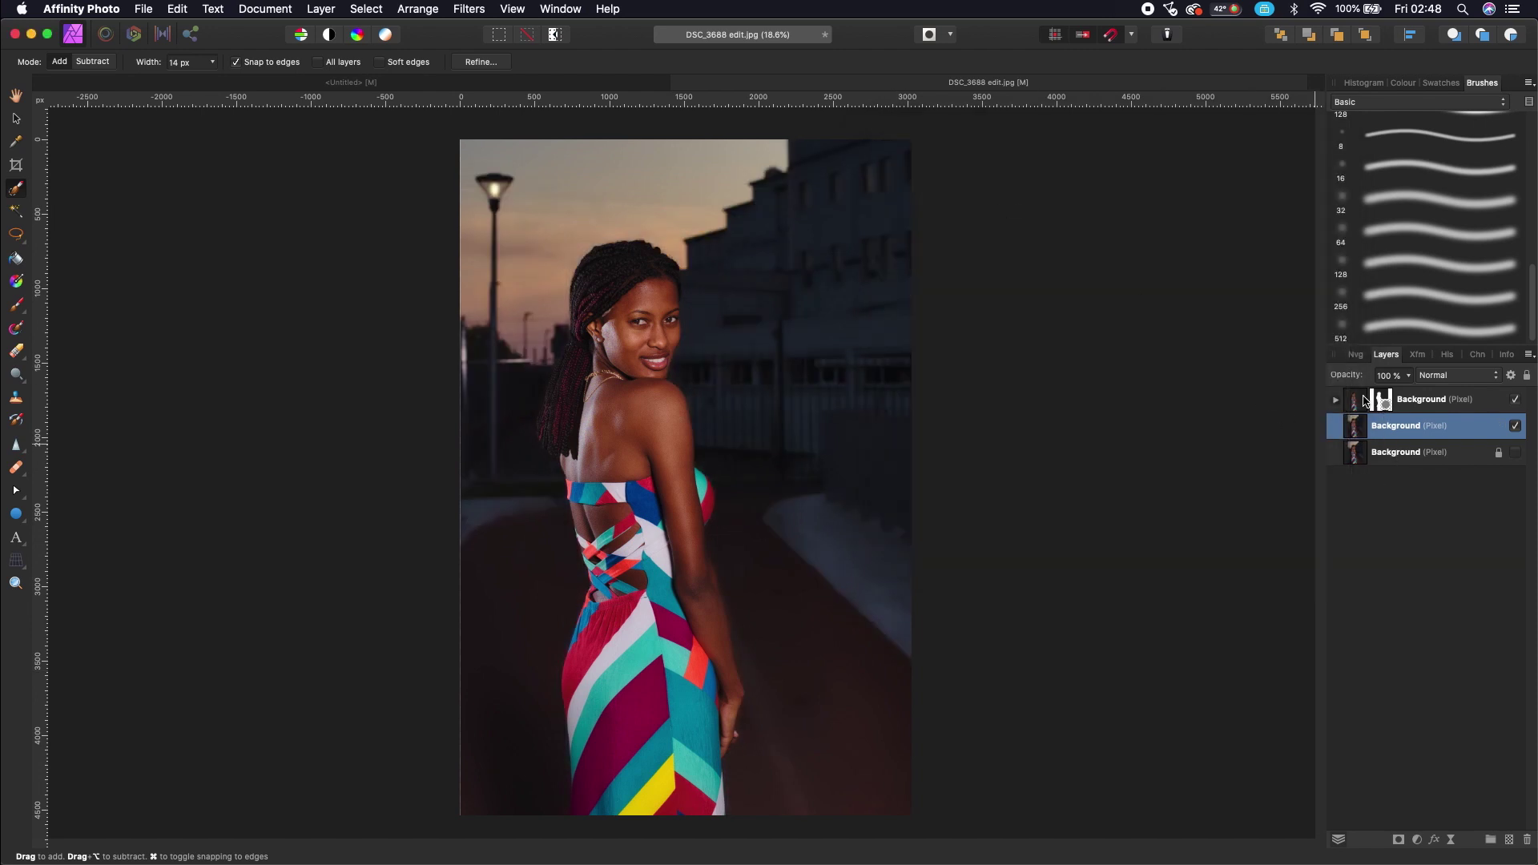
Load the woman's outline from the top layer's mask, hide that layer, and choose the healing brush
{"action": "left_click", "coordinate": [1401, 408]}
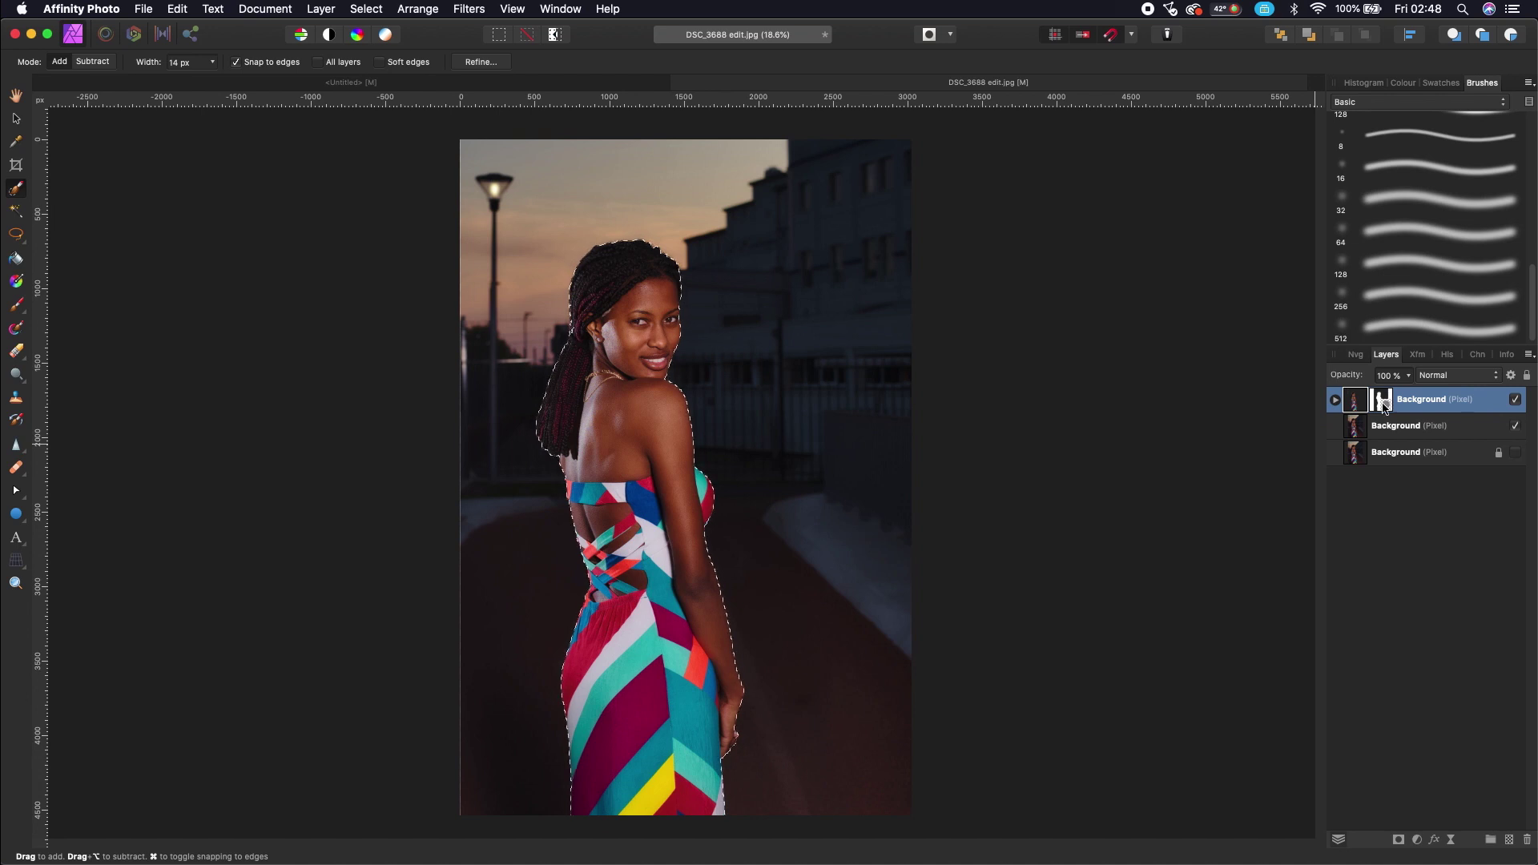
{"action": "left_click", "coordinate": [1381, 425]}
{"action": "left_click", "coordinate": [1514, 399]}
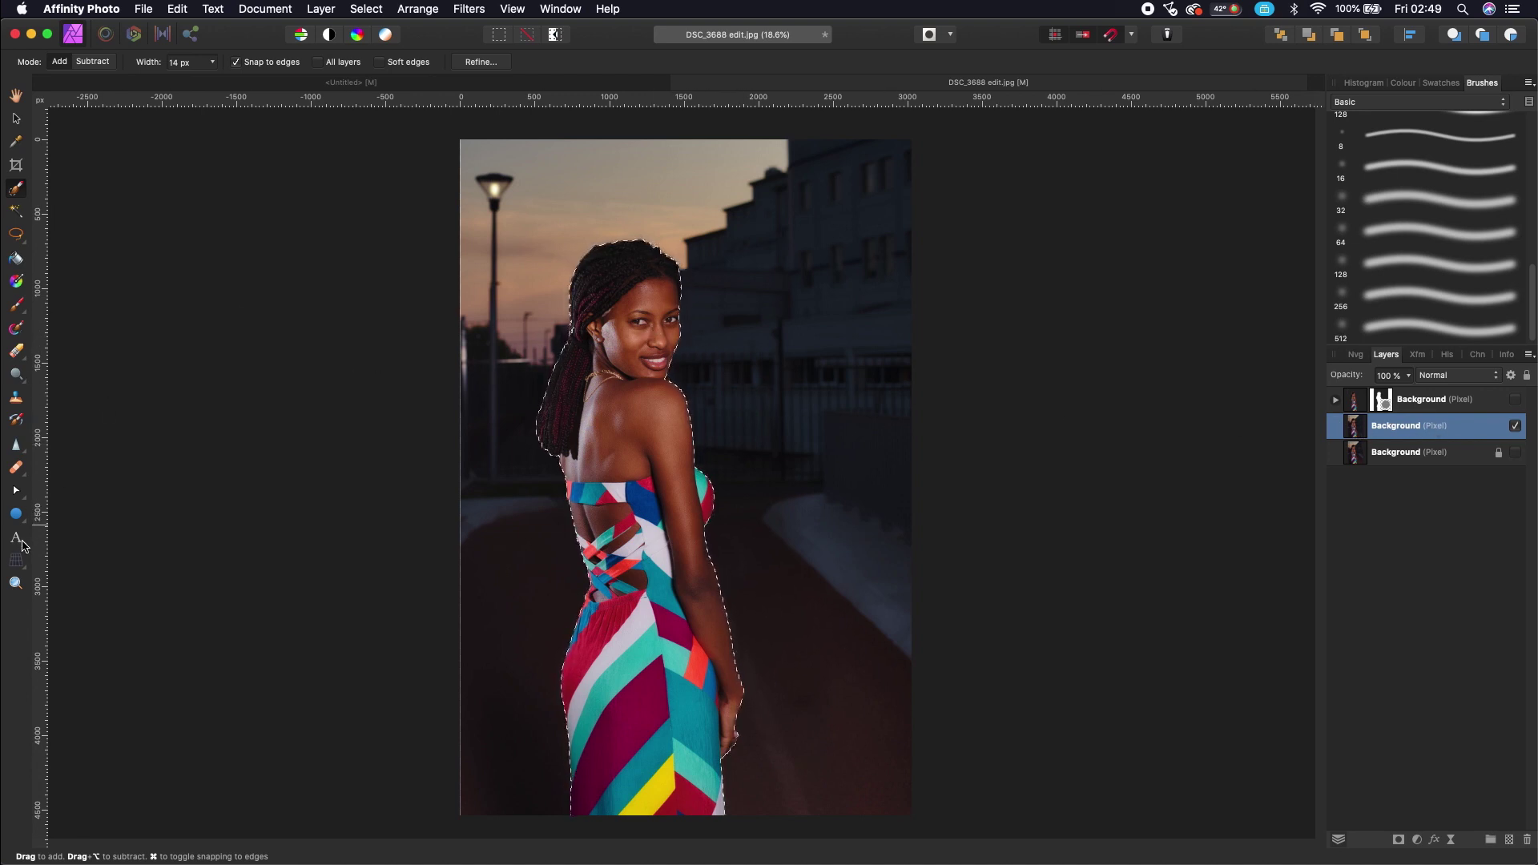
{"action": "left_click", "coordinate": [24, 476]}
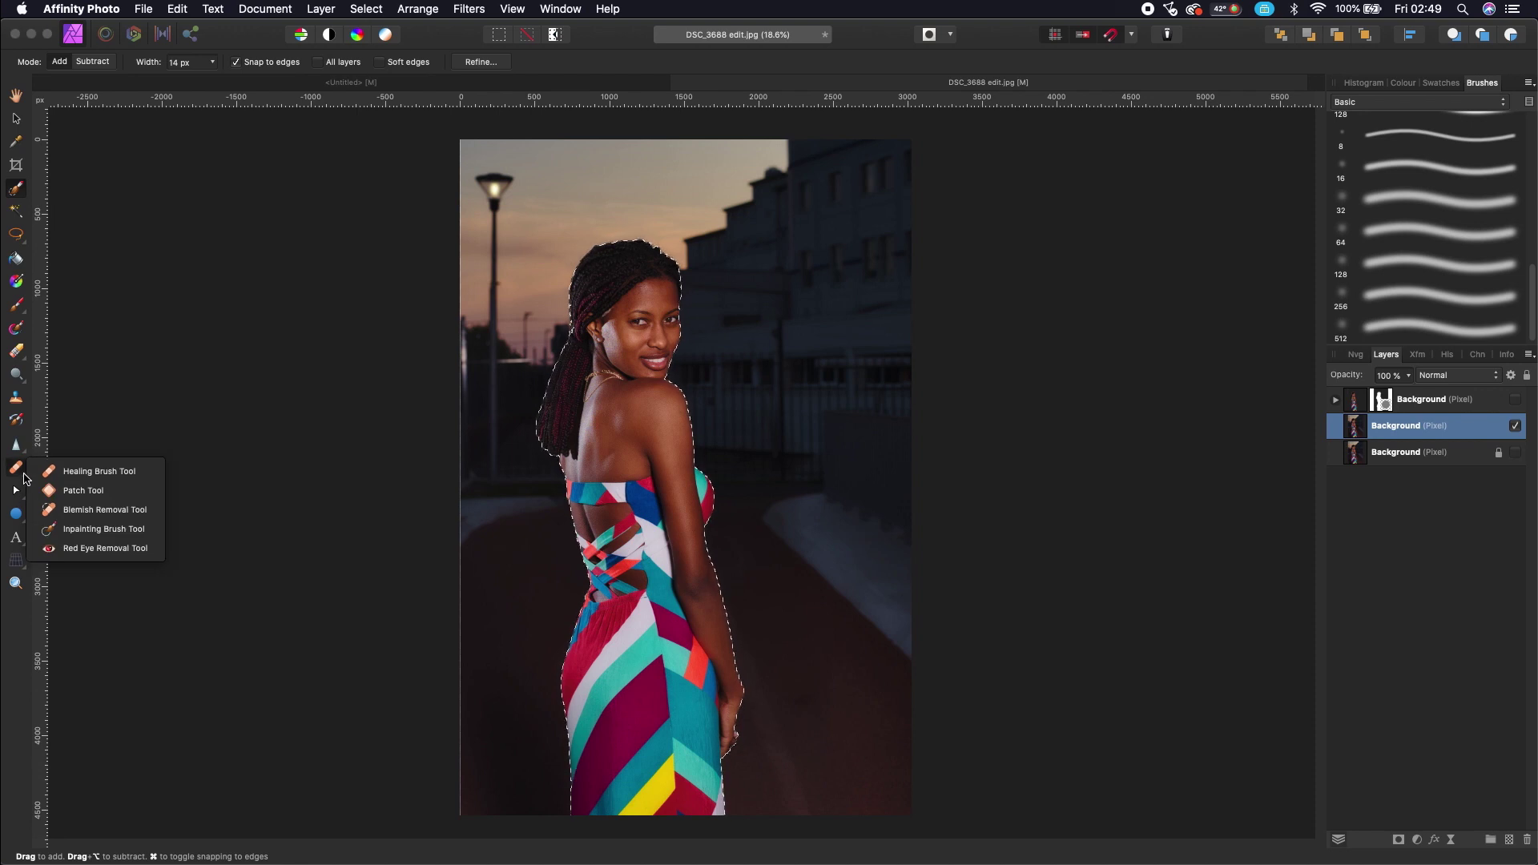
{"action": "left_click", "coordinate": [19, 471]}
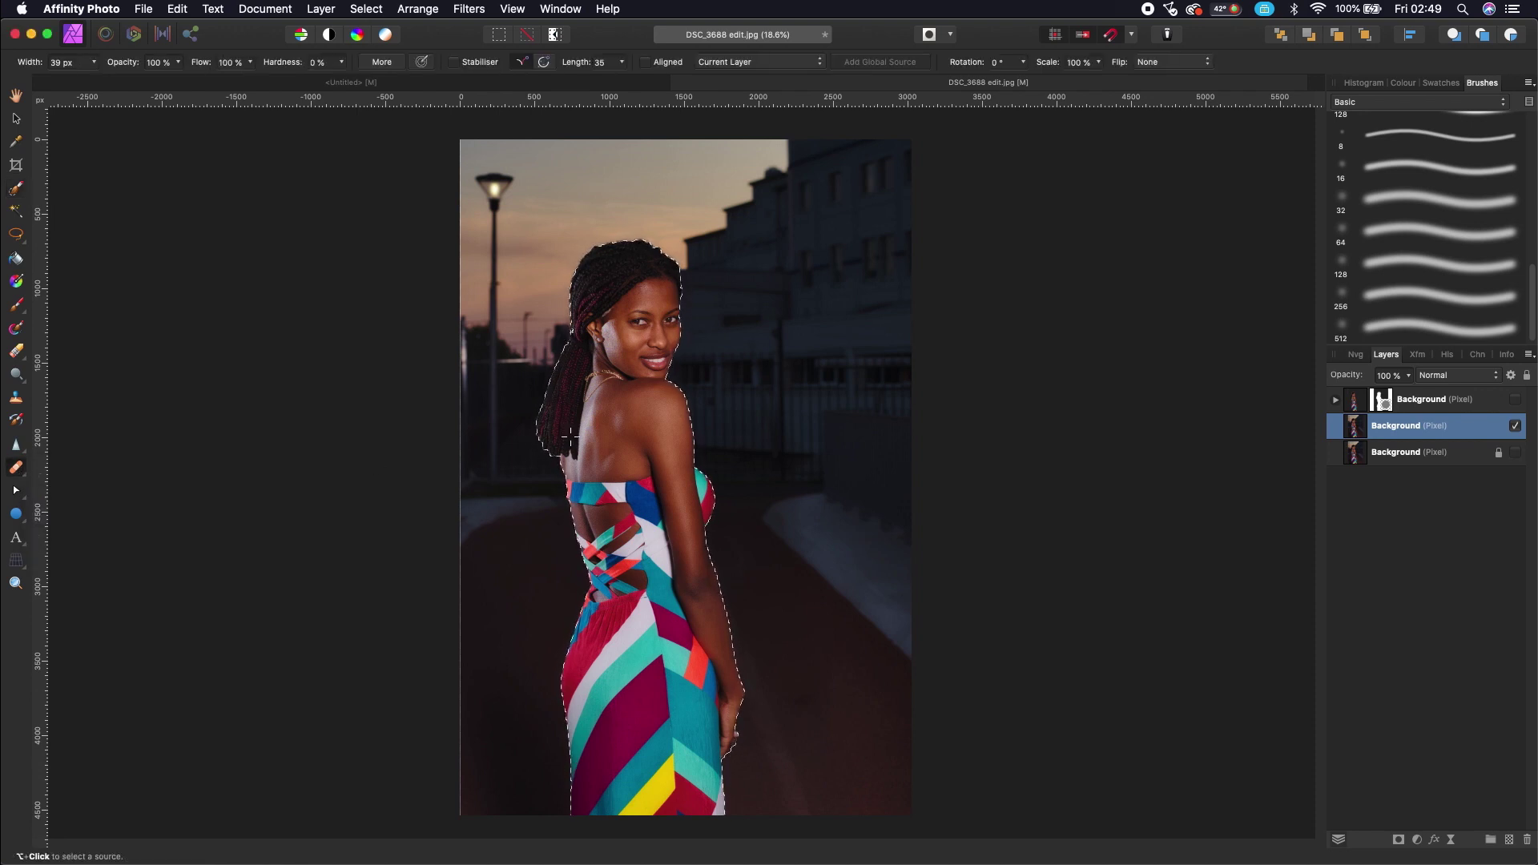
Grow the selection outward by a 5 px radius
{"action": "left_click", "coordinate": [366, 9]}
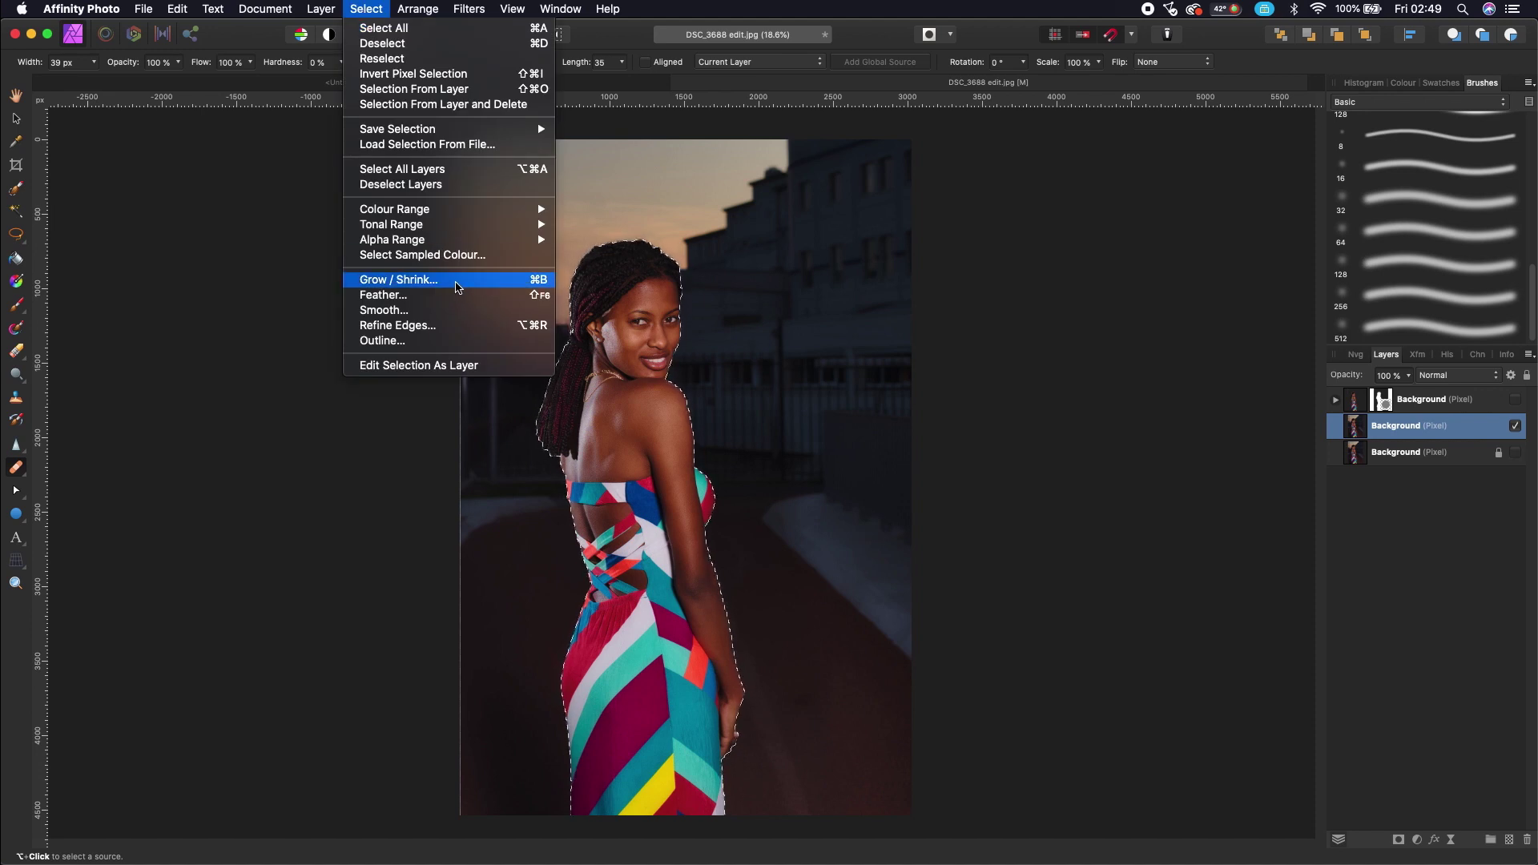
{"action": "left_click", "coordinate": [457, 286]}
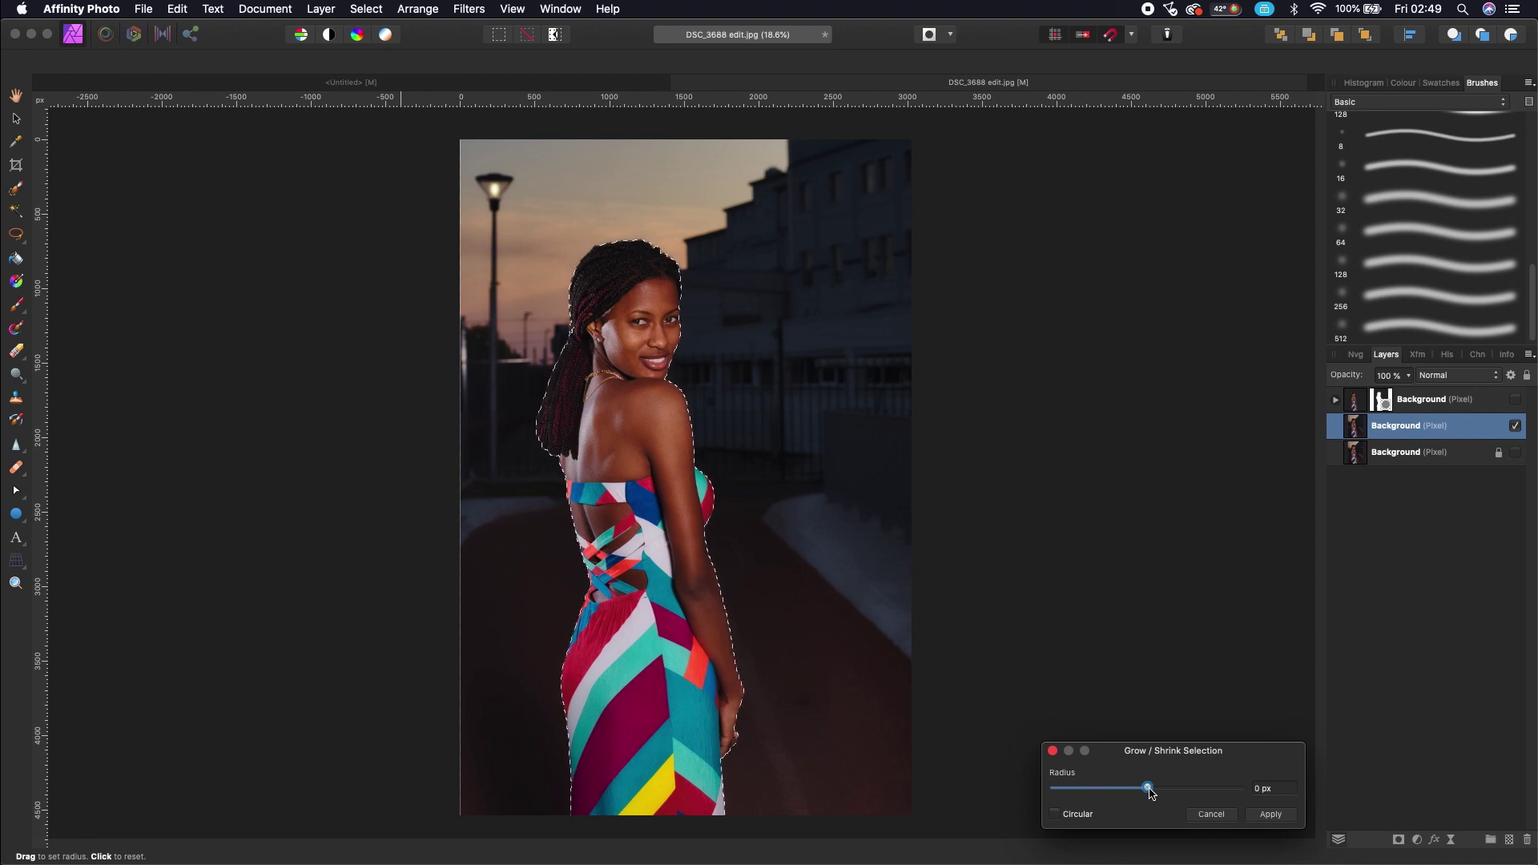
{"action": "left_click_drag", "start_coordinate": [1150, 793], "coordinate": [1152, 793]}
{"action": "left_click", "coordinate": [1266, 789]}
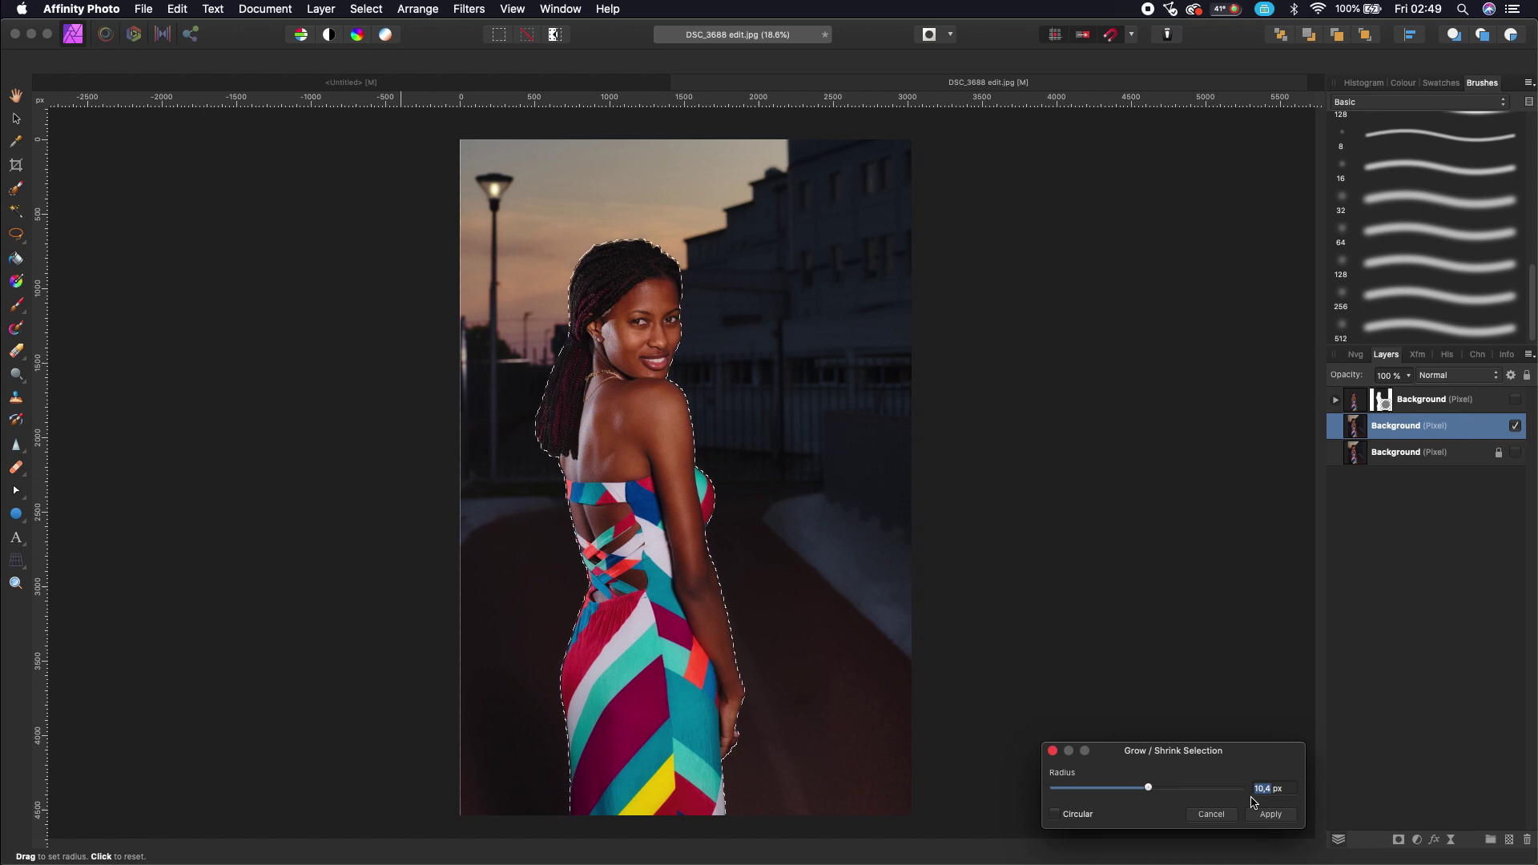
{"action": "type", "text": "5"}
{"action": "left_click", "coordinate": [1270, 814]}
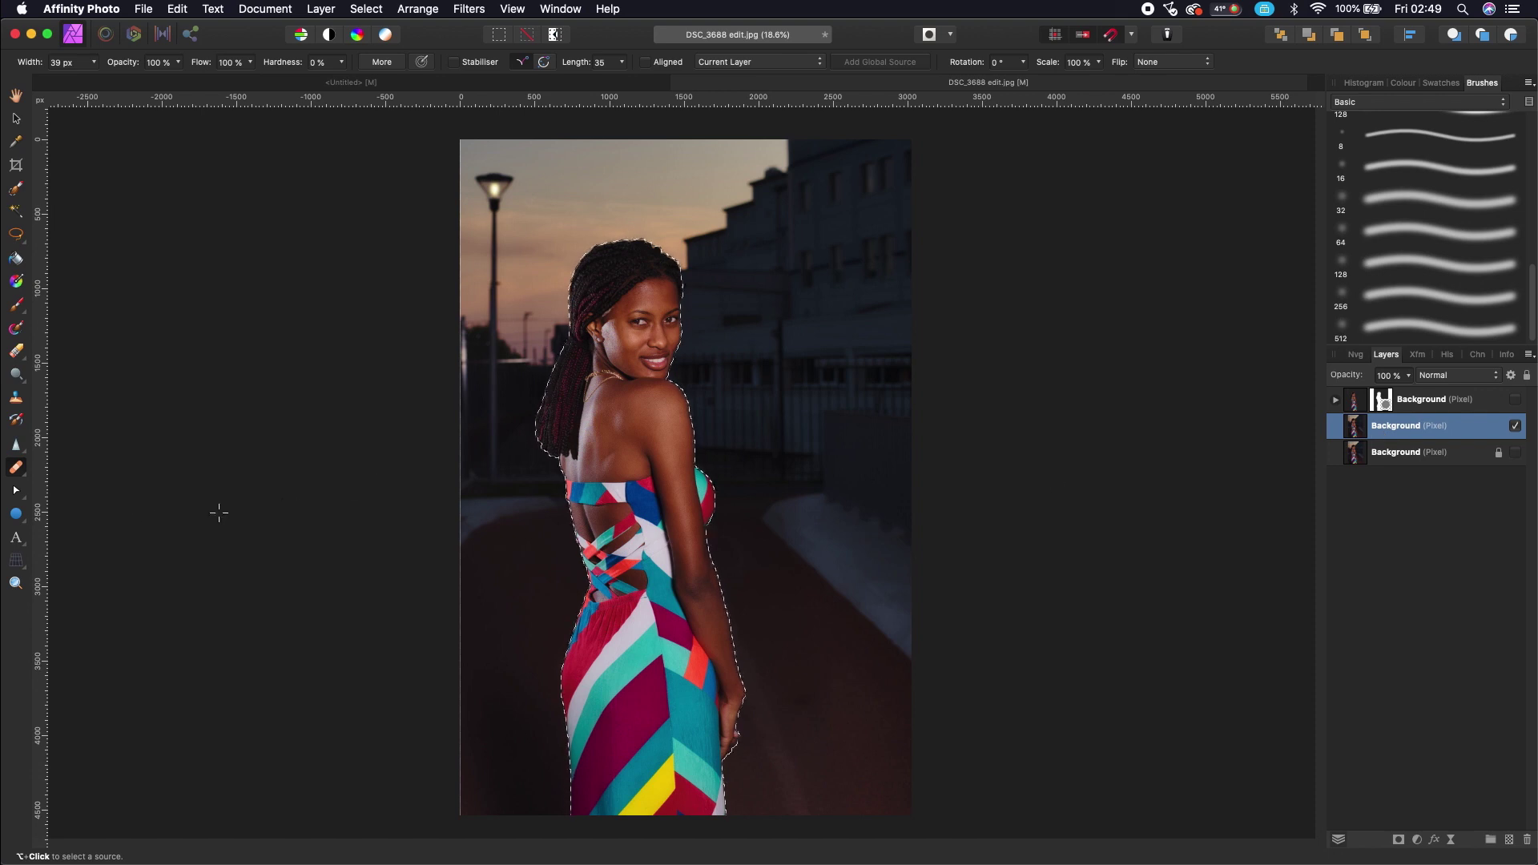
Paint out the woman with an enlarged Inpainting Brush, then deselect
{"action": "left_click", "coordinate": [16, 473]}
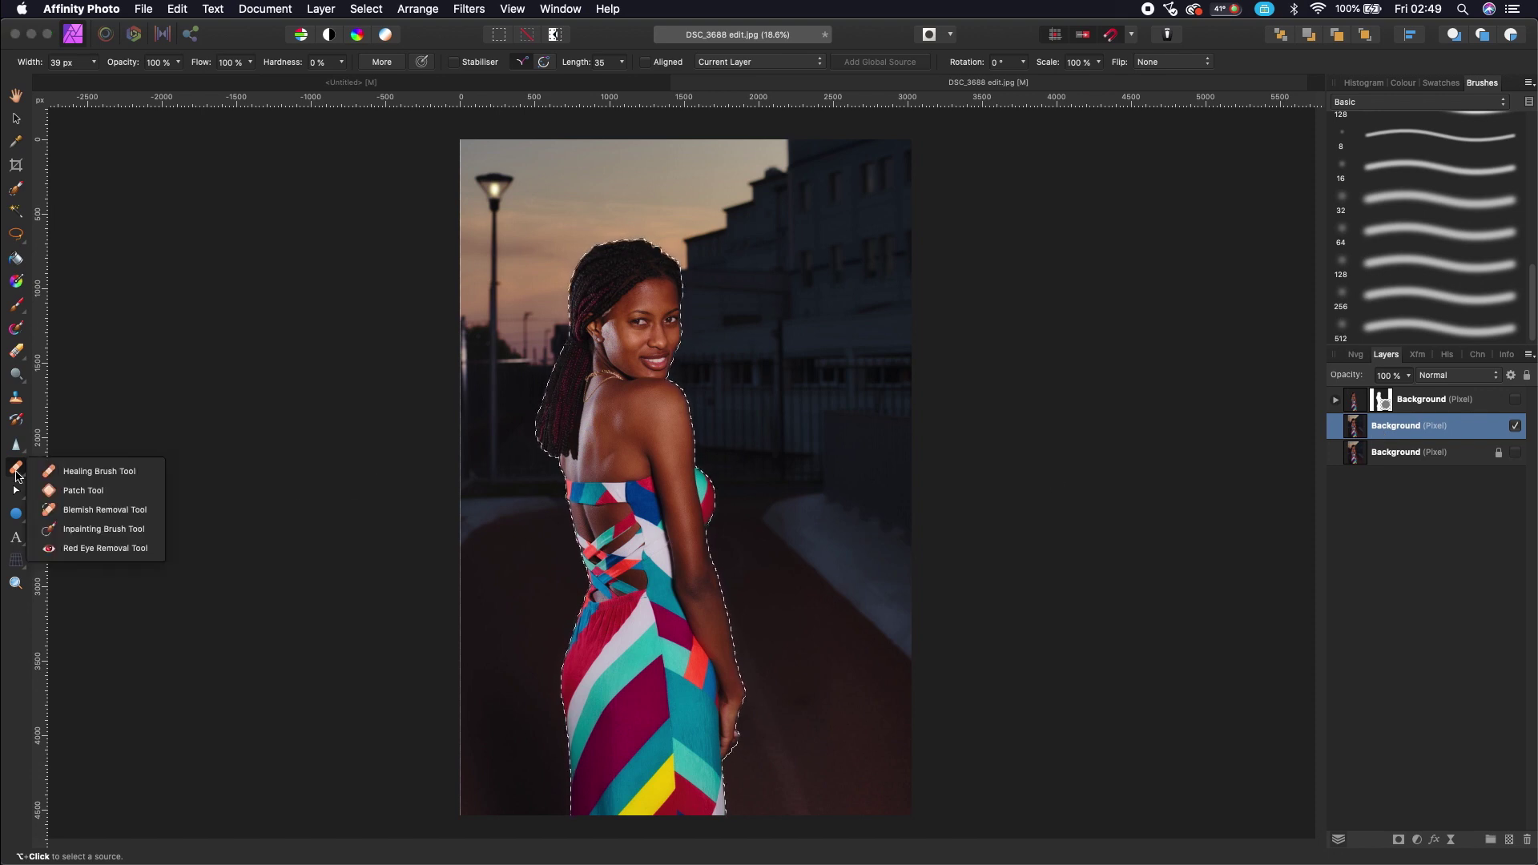
{"action": "left_click", "coordinate": [104, 528]}
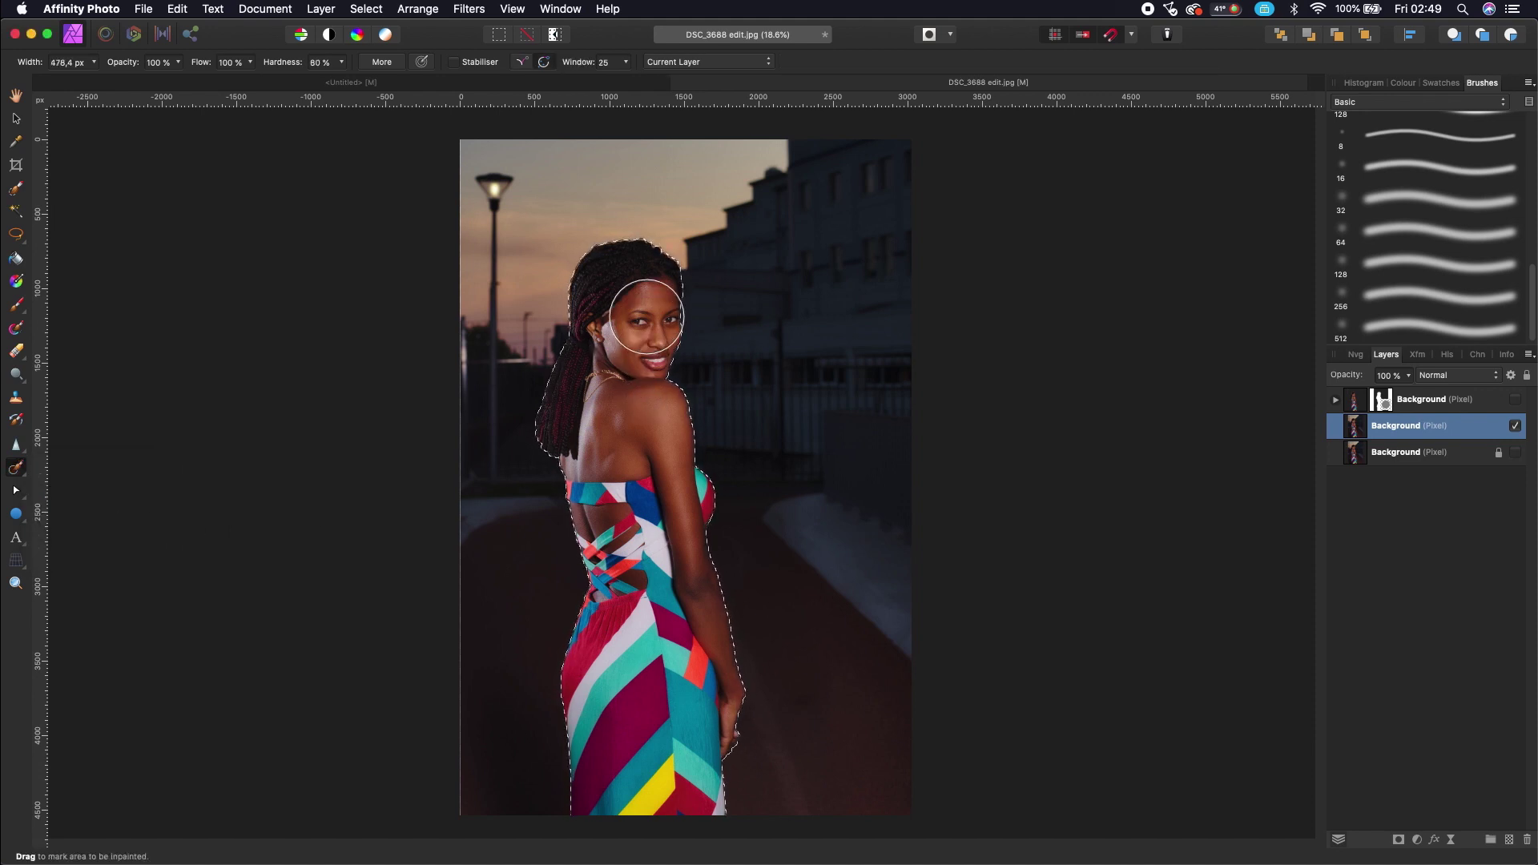
{"action": "key", "text": "bracketright"}
{"action": "key", "text": "bracketright"}
{"action": "key", "text": "bracketright"}
{"action": "key", "text": "bracketright"}
{"action": "key", "text": "bracketright"}
{"action": "key", "text": "bracketright"}
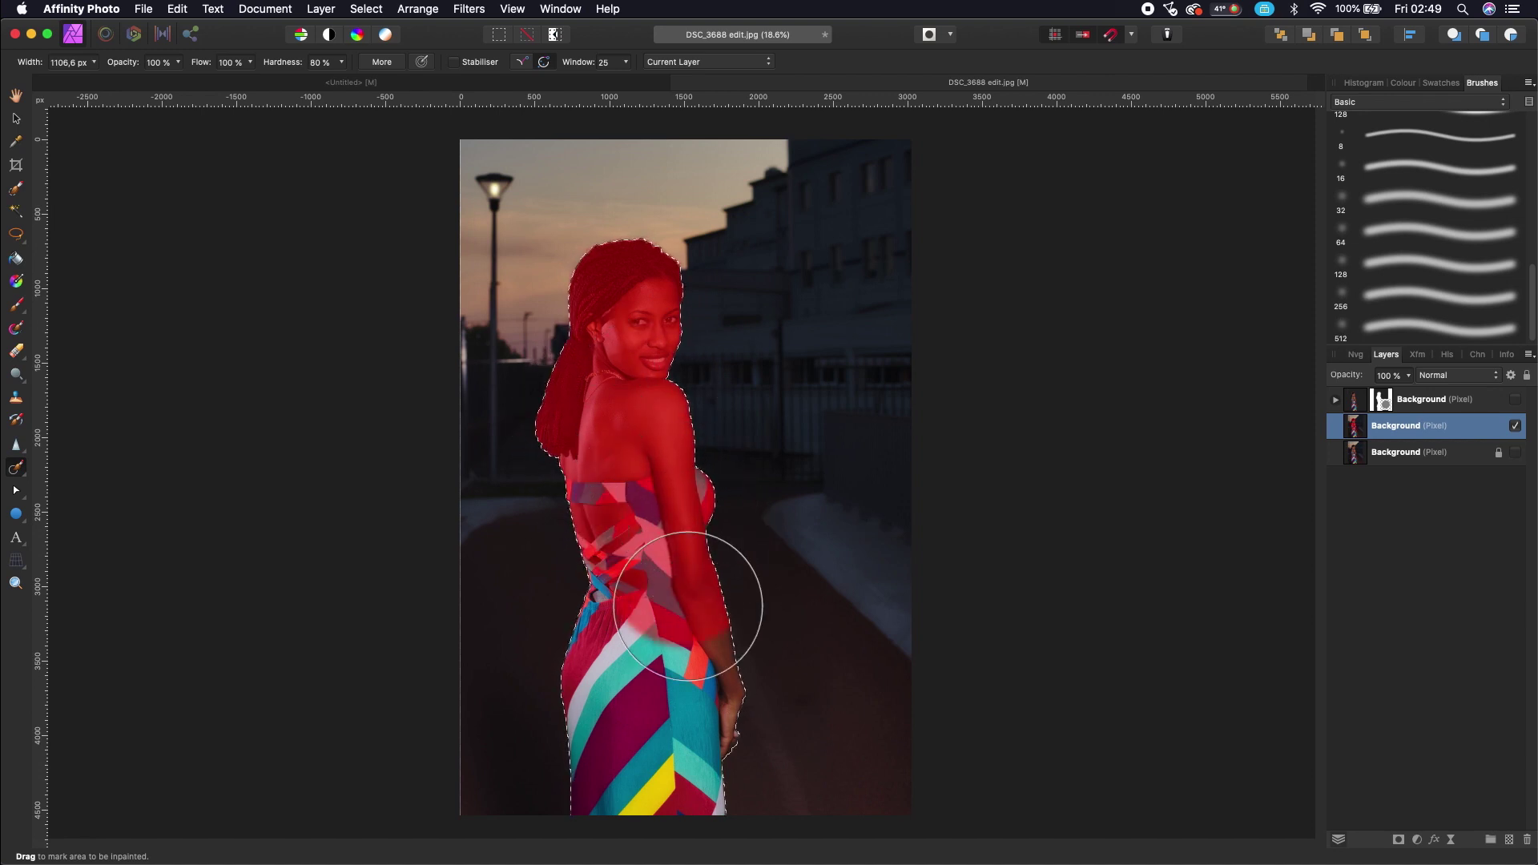
{"action": "mouse_move", "coordinate": [688, 606]}
{"action": "left_mouse_down"}
{"action": "mouse_move", "coordinate": [678, 761]}
{"action": "mouse_move", "coordinate": [661, 791]}
{"action": "mouse_move", "coordinate": [629, 772]}
{"action": "mouse_move", "coordinate": [612, 675]}
{"action": "mouse_move", "coordinate": [635, 550]}
{"action": "mouse_move", "coordinate": [873, 551]}
{"action": "left_mouse_up"}
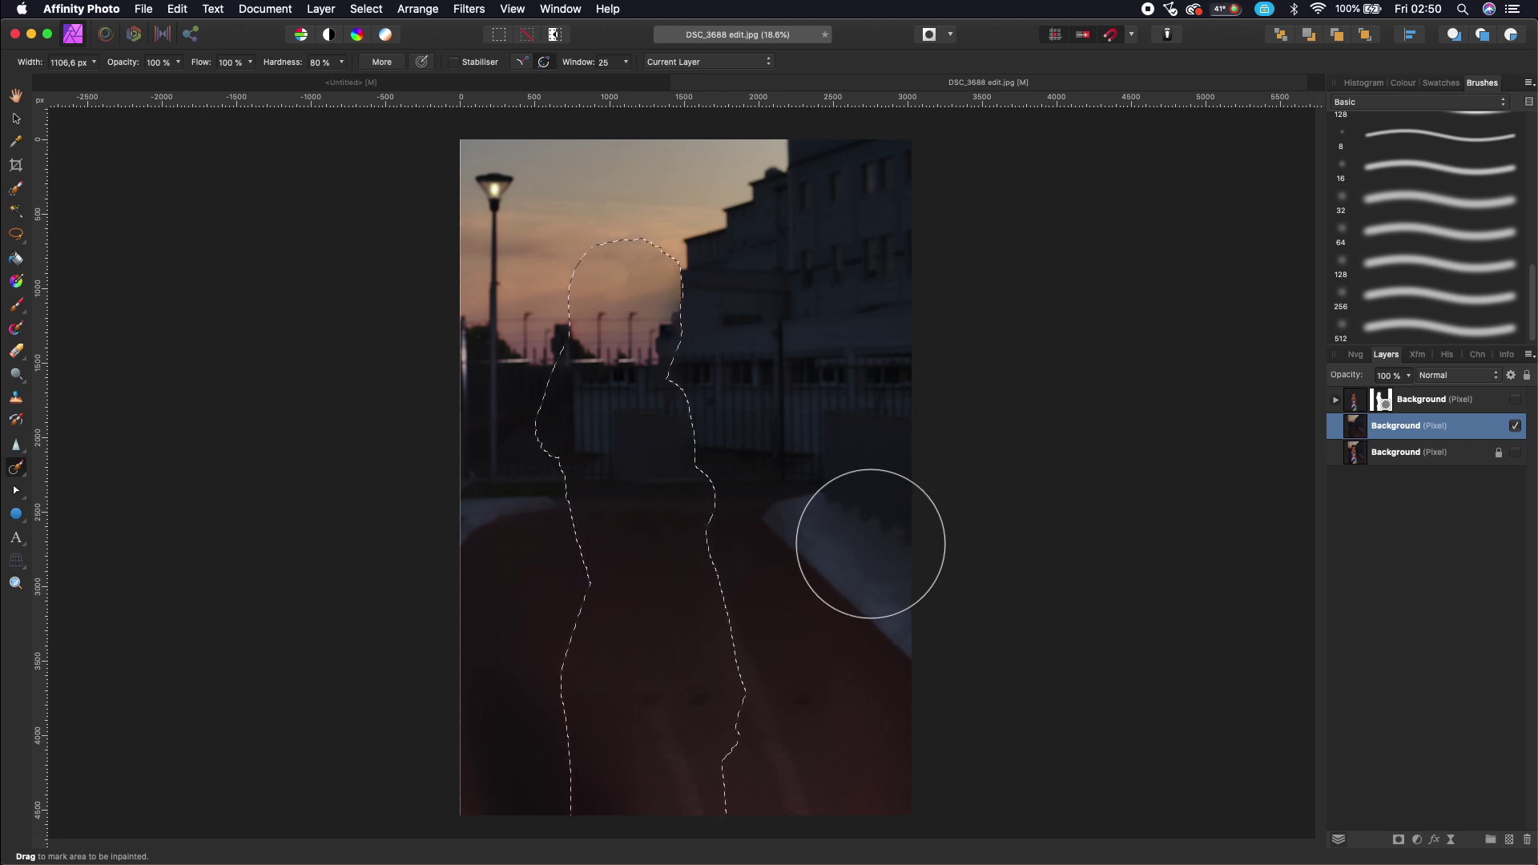
{"action": "key", "text": "super+d"}
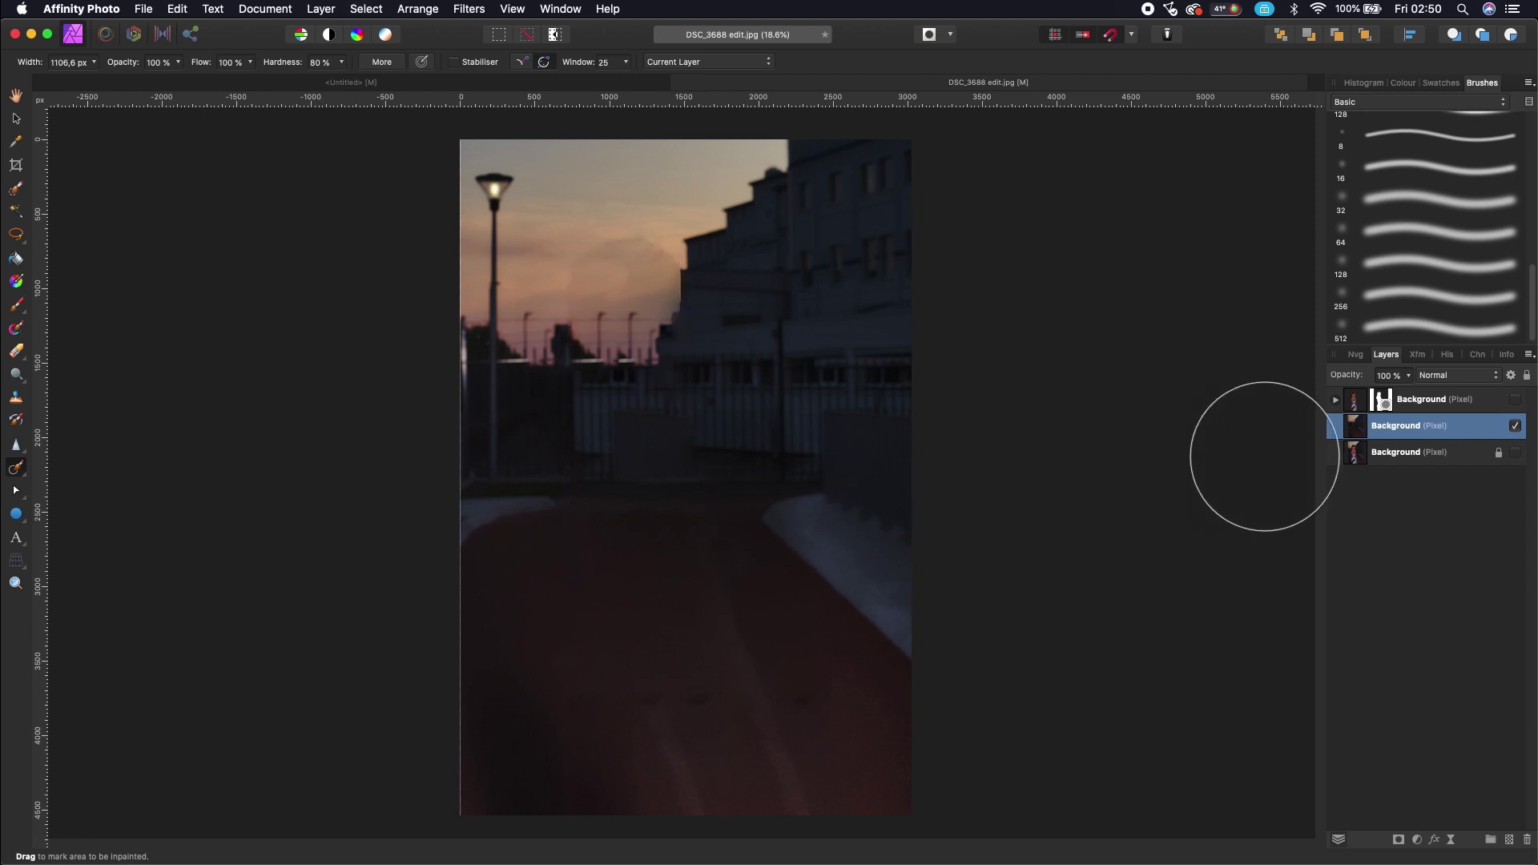
With a smaller brush, inpaint the blotches in the sky beside the building edge
{"action": "key", "text": "bracketleft"}
{"action": "key", "text": "bracketleft"}
{"action": "key", "text": "bracketleft"}
{"action": "key", "text": "bracketleft"}
{"action": "key", "text": "bracketleft"}
{"action": "key", "text": "bracketleft"}
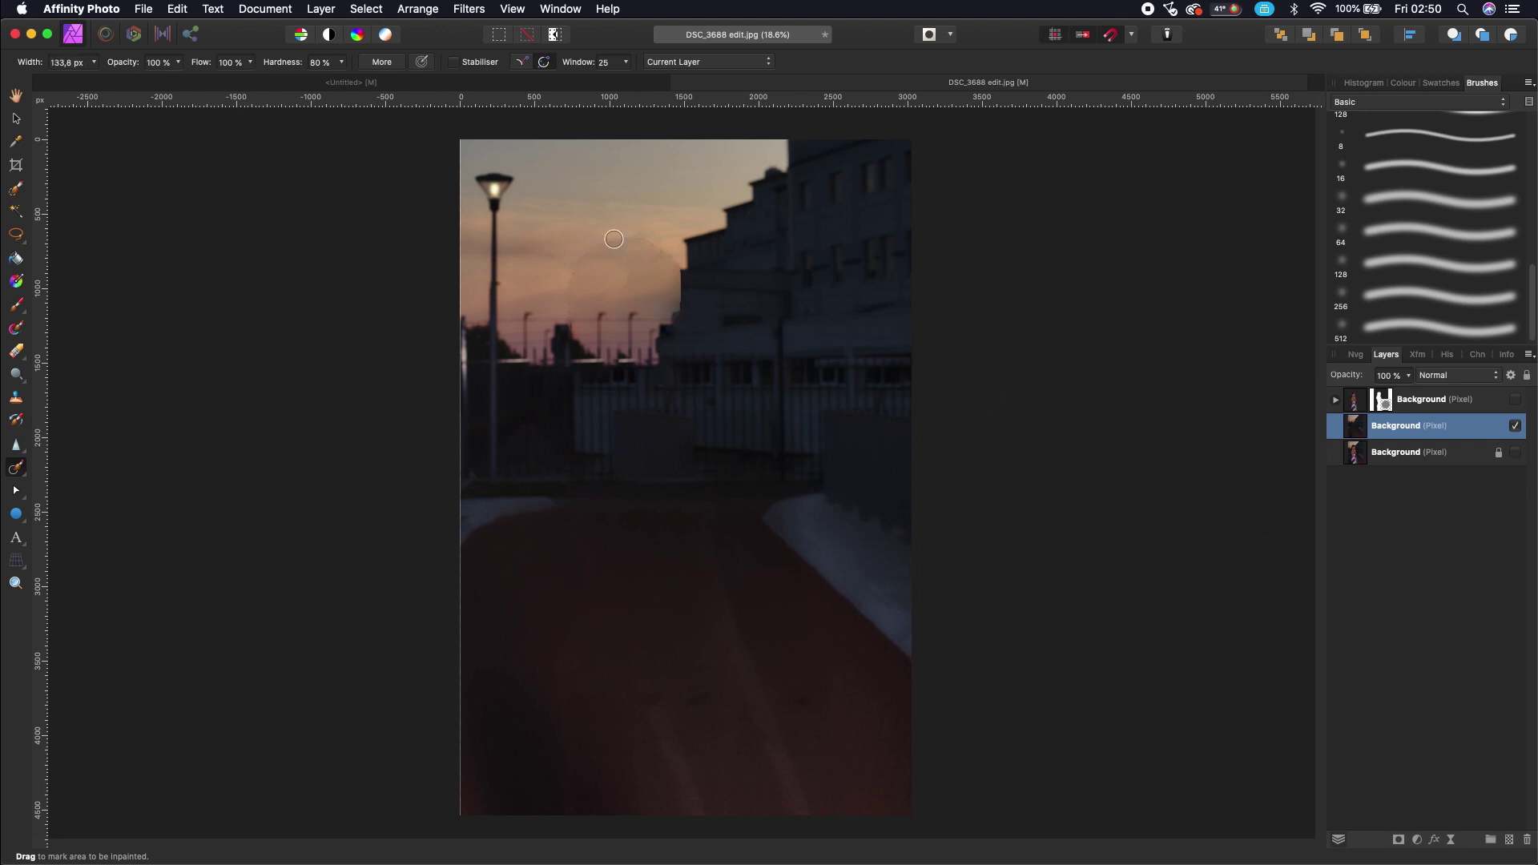
{"action": "key", "text": "bracketleft"}
{"action": "key", "text": "bracketleft"}
{"action": "mouse_move", "coordinate": [614, 242]}
{"action": "left_mouse_down"}
{"action": "mouse_move", "coordinate": [576, 272]}
{"action": "mouse_move", "coordinate": [566, 333]}
{"action": "left_mouse_up"}
{"action": "left_click_drag", "start_coordinate": [679, 264], "coordinate": [620, 240]}
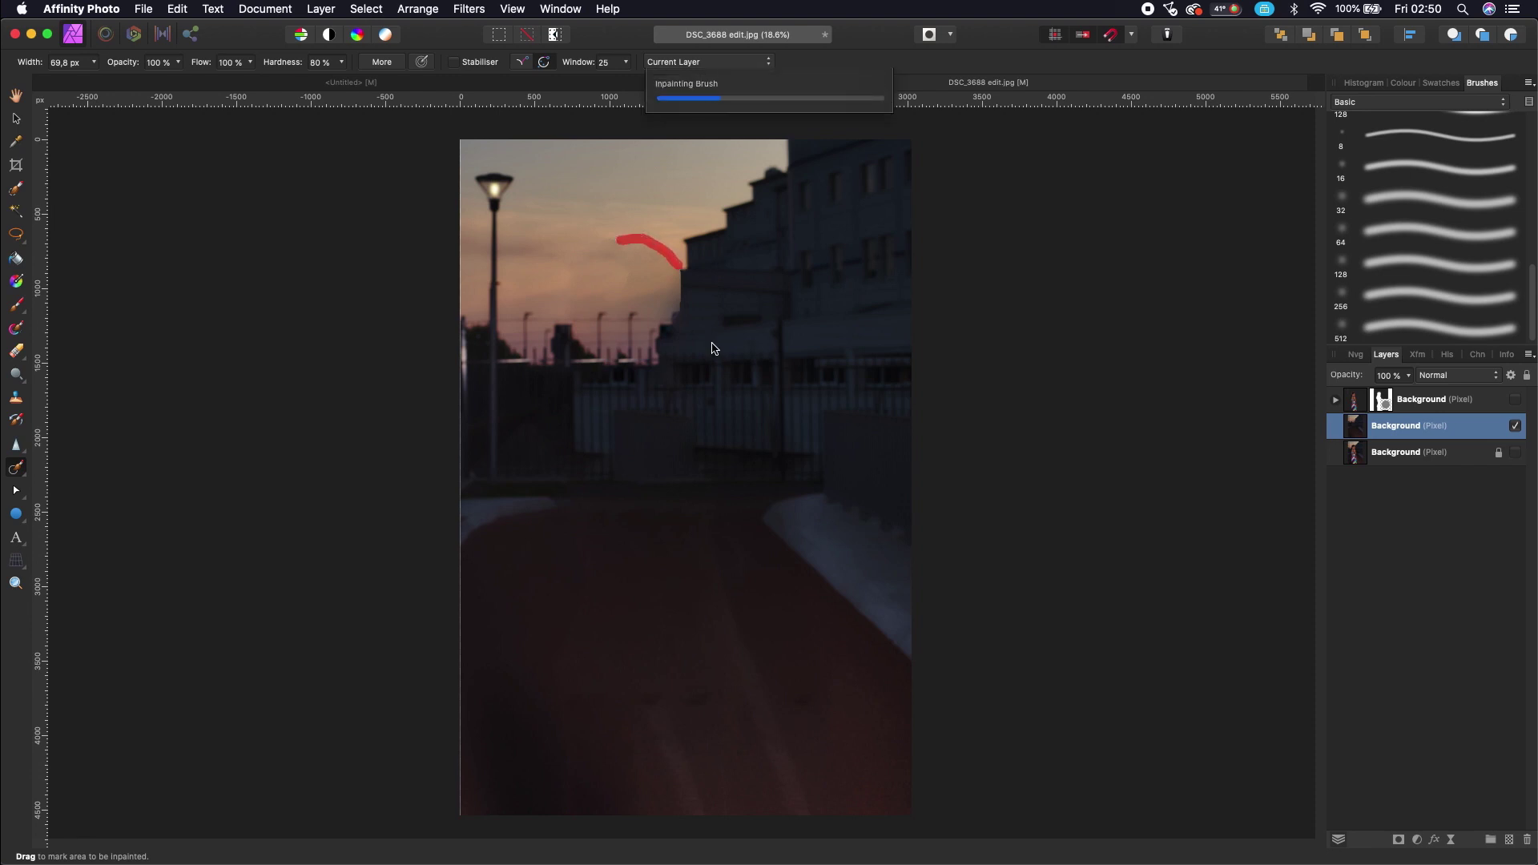
{"action": "left_click_drag", "start_coordinate": [619, 240], "coordinate": [611, 244]}
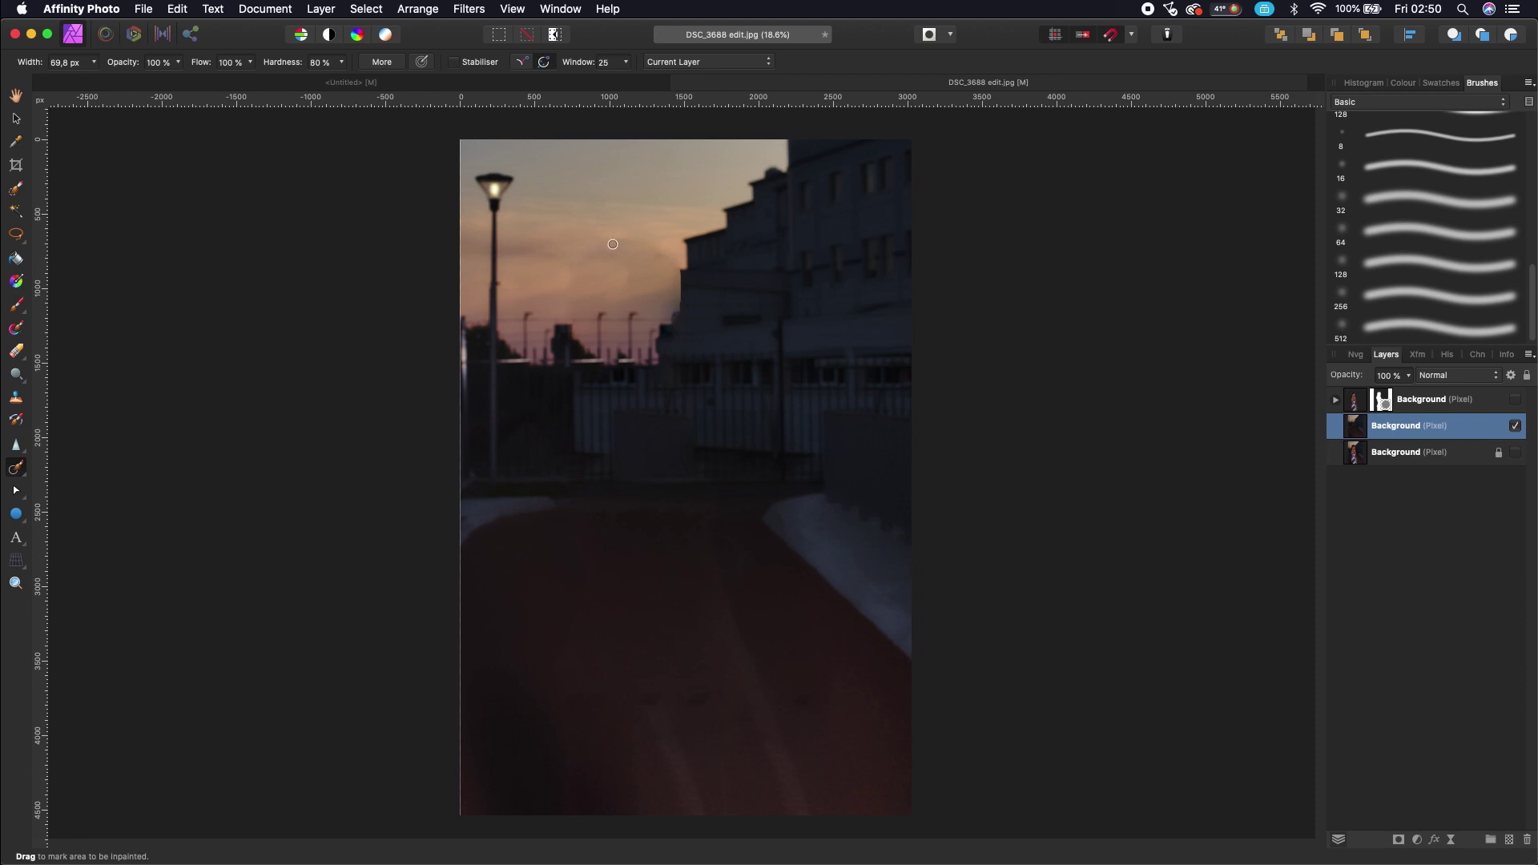
With a slightly larger brush, inpaint the remaining uneven sky patch
{"action": "scroll", "coordinate": [618, 253], "scroll_direction": "up", "scroll_amount": 5}
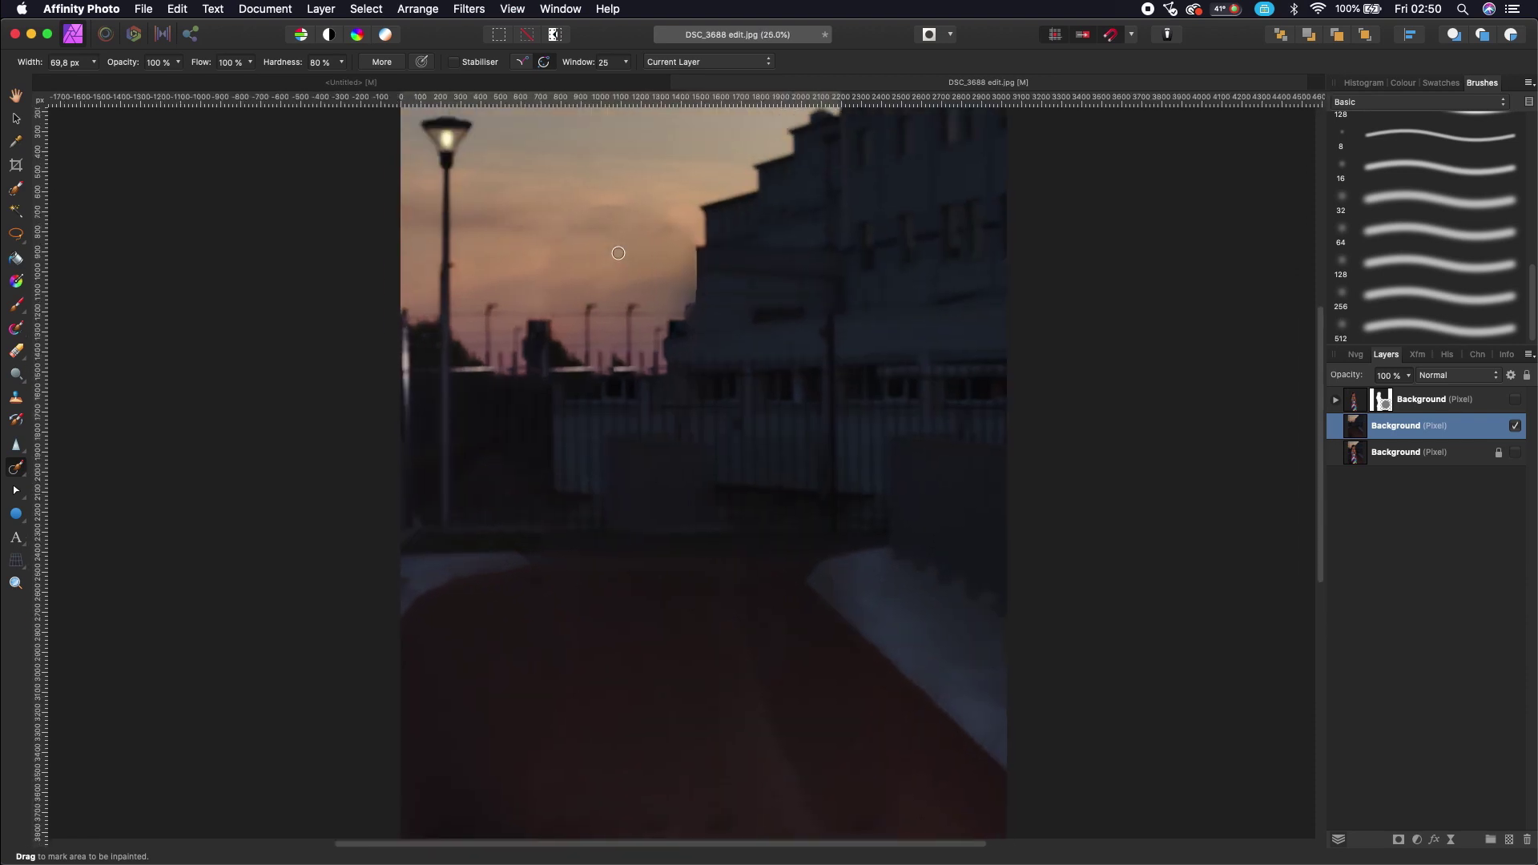
{"action": "key", "text": "bracketright"}
{"action": "key", "text": "bracketright"}
{"action": "key", "text": "bracketright"}
{"action": "key", "text": "bracketright"}
{"action": "key", "text": "bracketright"}
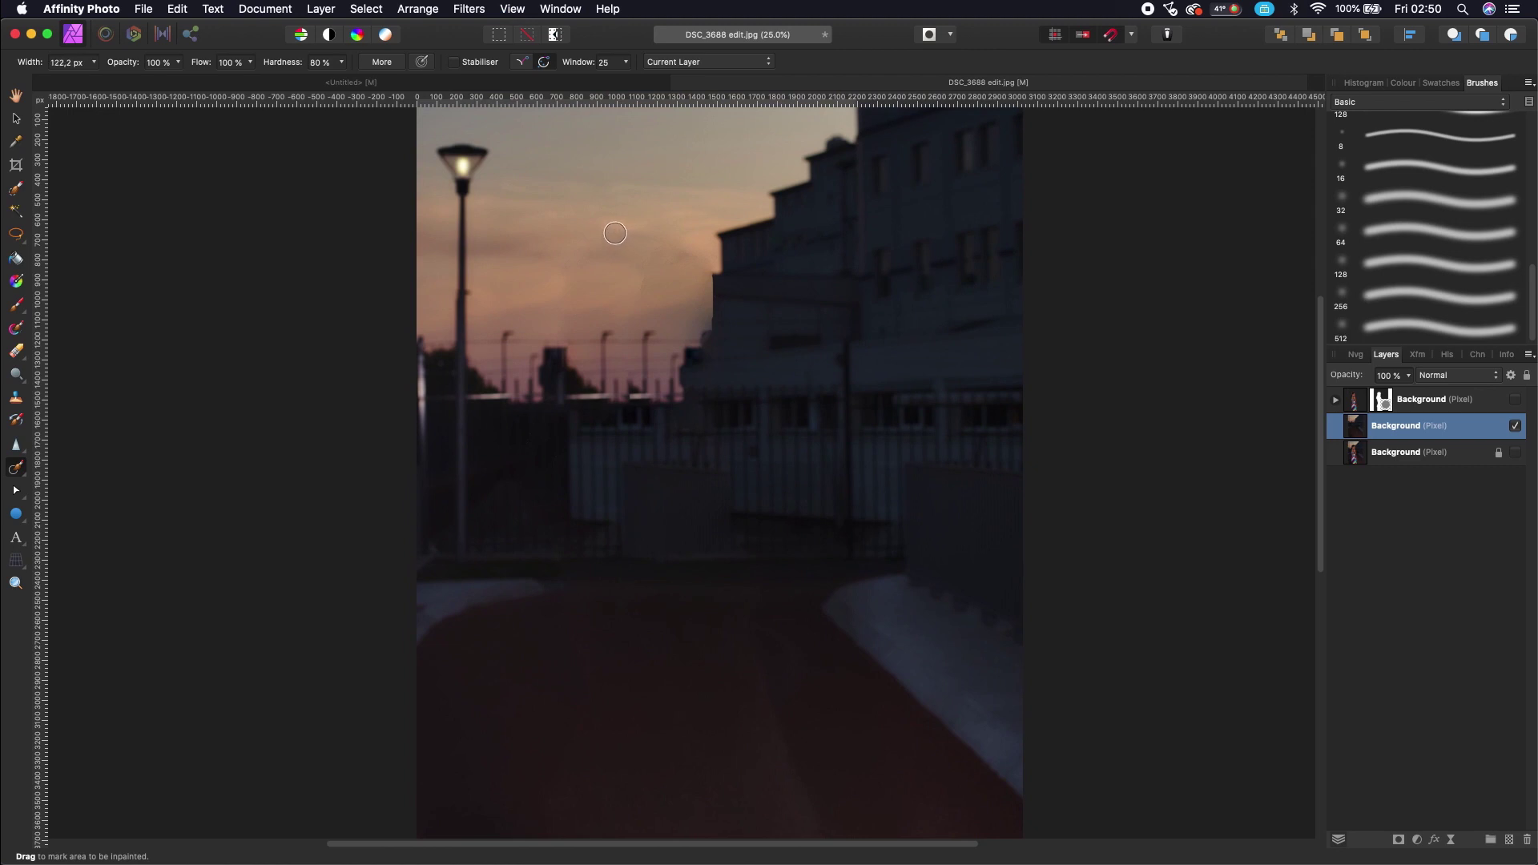
{"action": "left_click_drag", "start_coordinate": [616, 233], "coordinate": [646, 245]}
Turn the subject layer back on after comparing, and zoom out to the whole photo
{"action": "left_click", "coordinate": [1514, 399]}
{"action": "left_click", "coordinate": [1515, 400]}
{"action": "left_click", "coordinate": [1514, 399]}
{"action": "key", "text": "super+minus"}
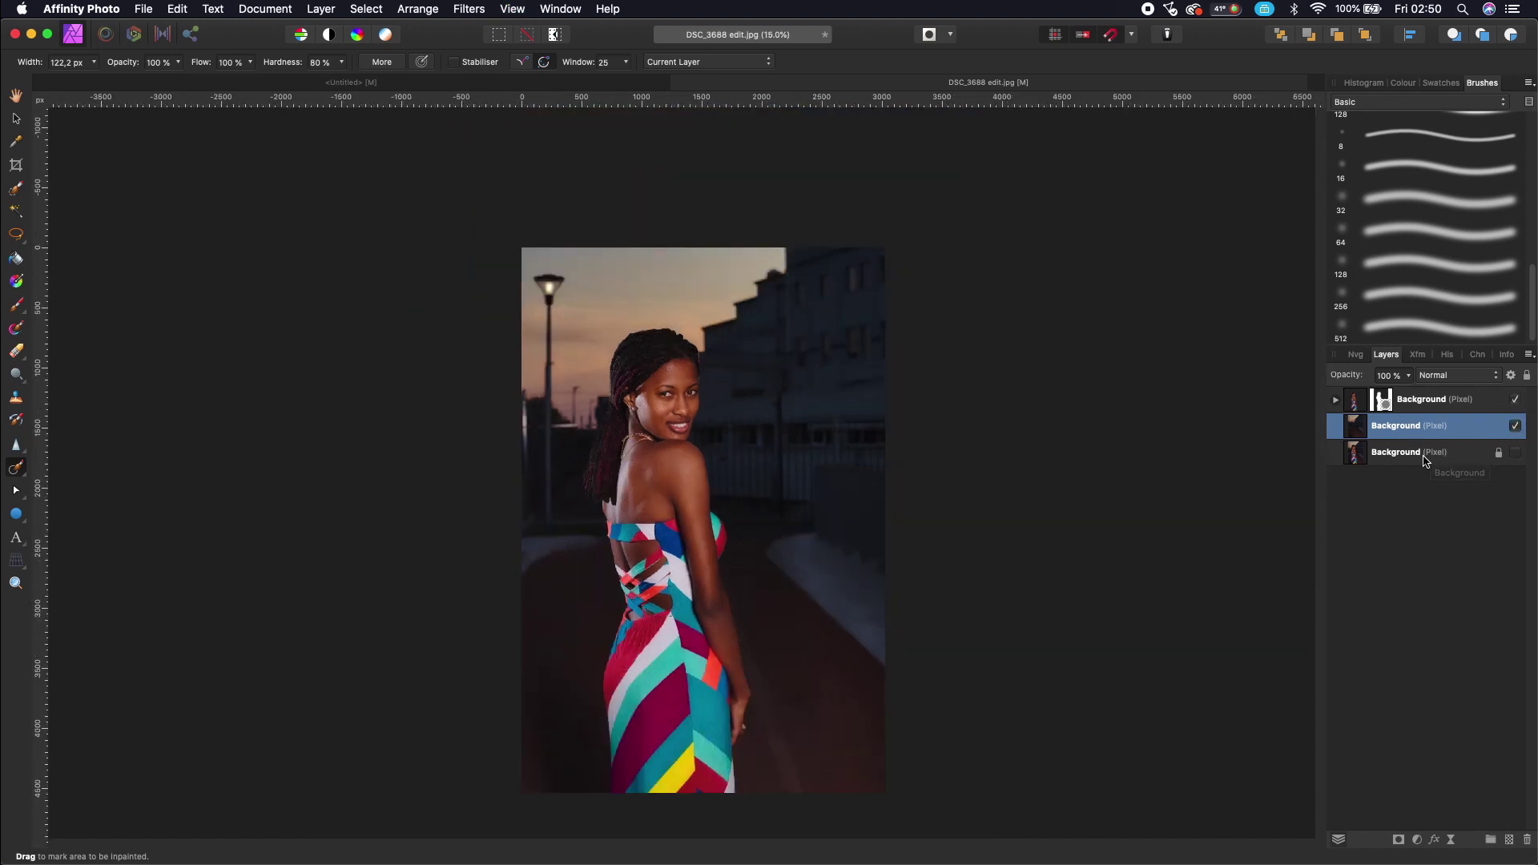
Add a Gaussian Blur layer effect with a 59.7 px radius to the middle background layer
{"action": "left_click", "coordinate": [1434, 840]}
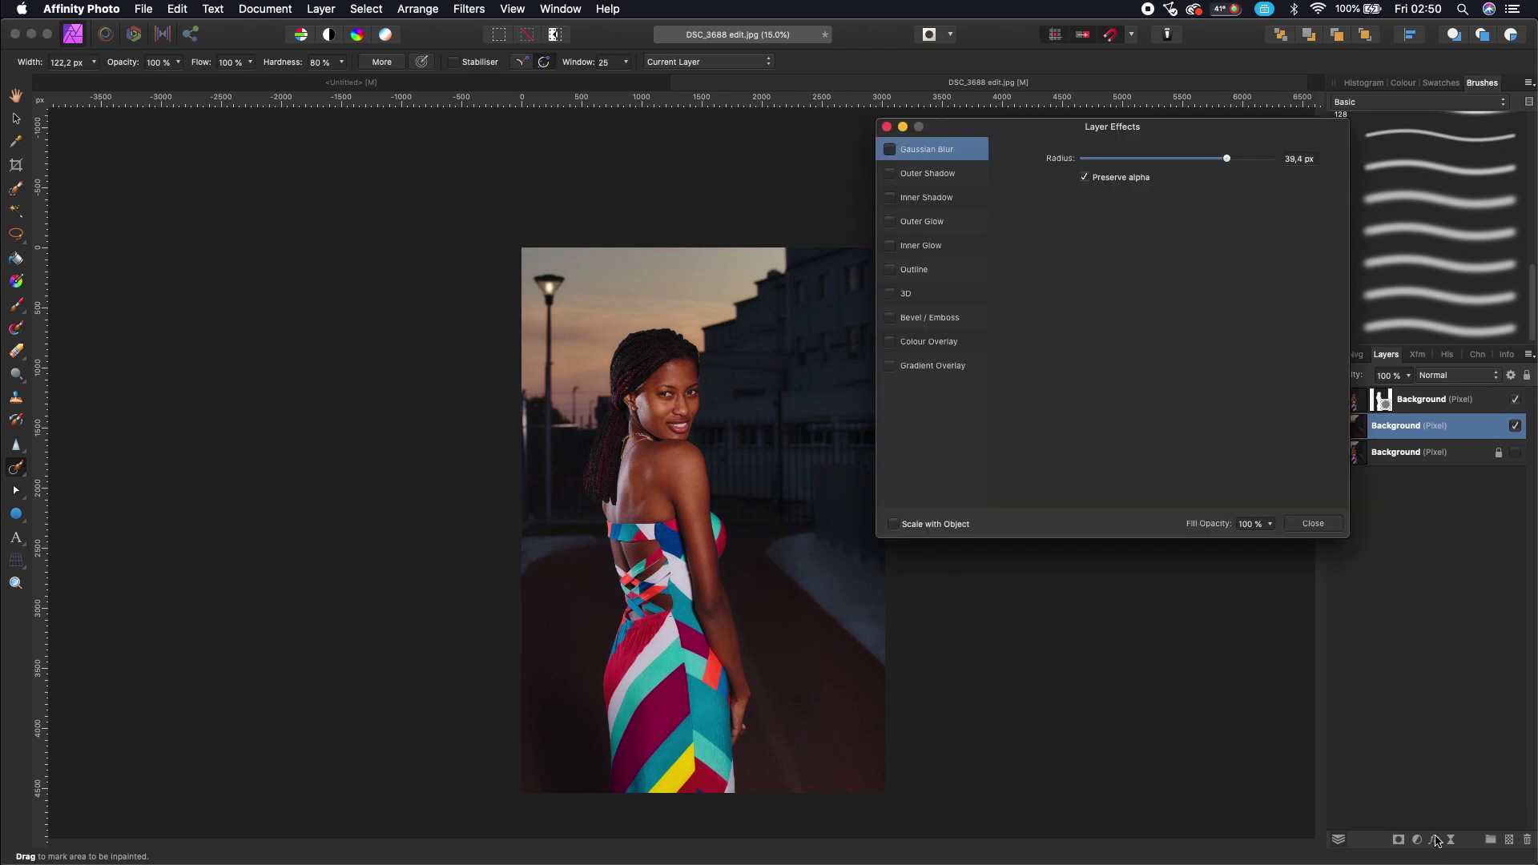
{"action": "left_click", "coordinate": [890, 150]}
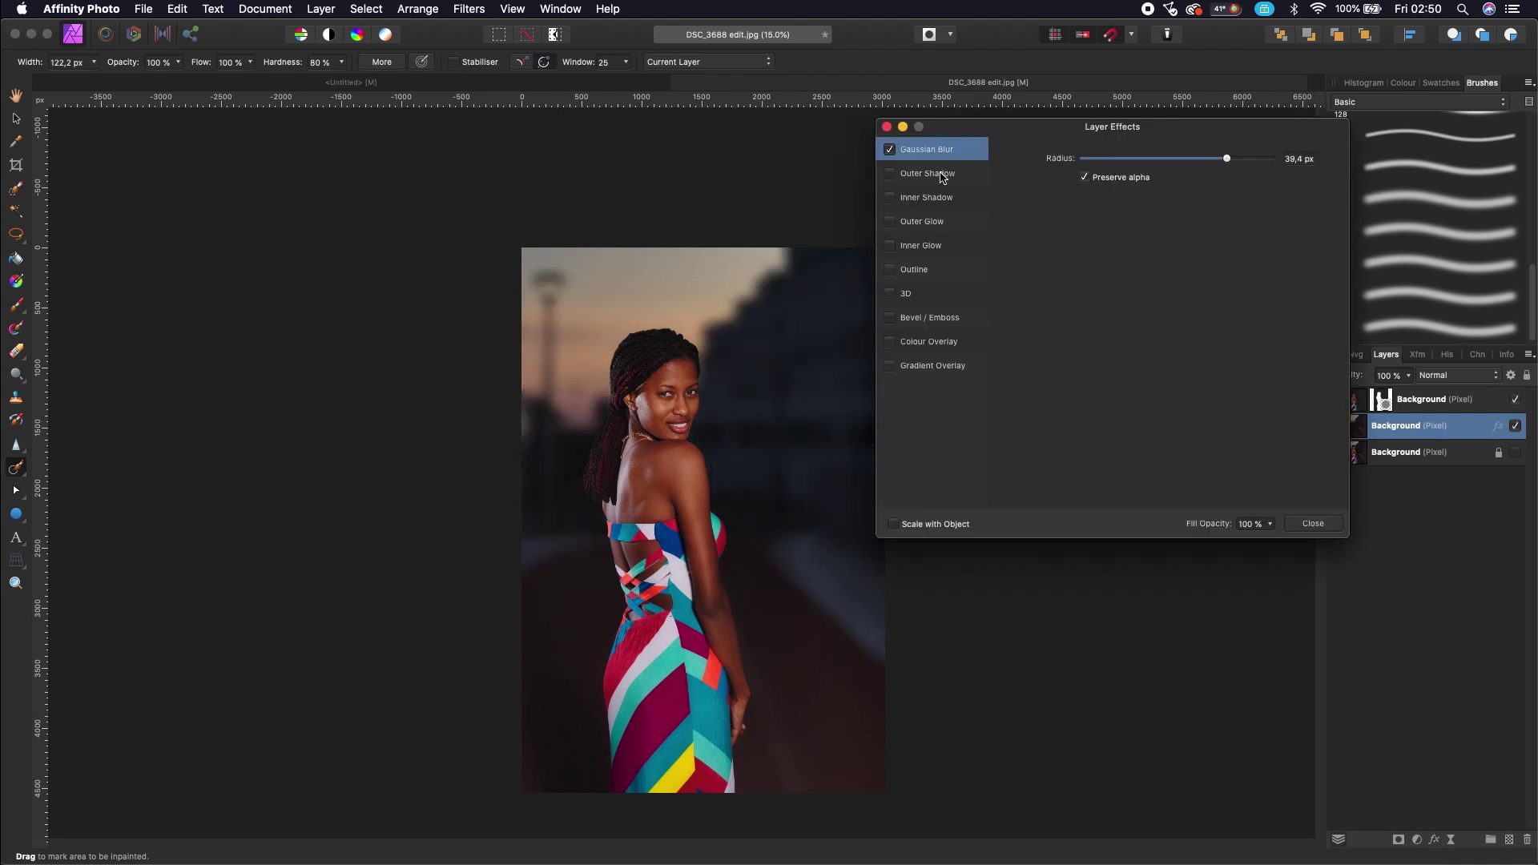
{"action": "mouse_move", "coordinate": [1228, 159]}
{"action": "left_mouse_down"}
{"action": "mouse_move", "coordinate": [1085, 164]}
{"action": "mouse_move", "coordinate": [1287, 184]}
{"action": "mouse_move", "coordinate": [1091, 161]}
{"action": "mouse_move", "coordinate": [1258, 175]}
{"action": "mouse_move", "coordinate": [1194, 168]}
{"action": "mouse_move", "coordinate": [1221, 187]}
{"action": "mouse_move", "coordinate": [1242, 159]}
{"action": "mouse_move", "coordinate": [1084, 158]}
{"action": "mouse_move", "coordinate": [1255, 168]}
{"action": "left_mouse_up"}
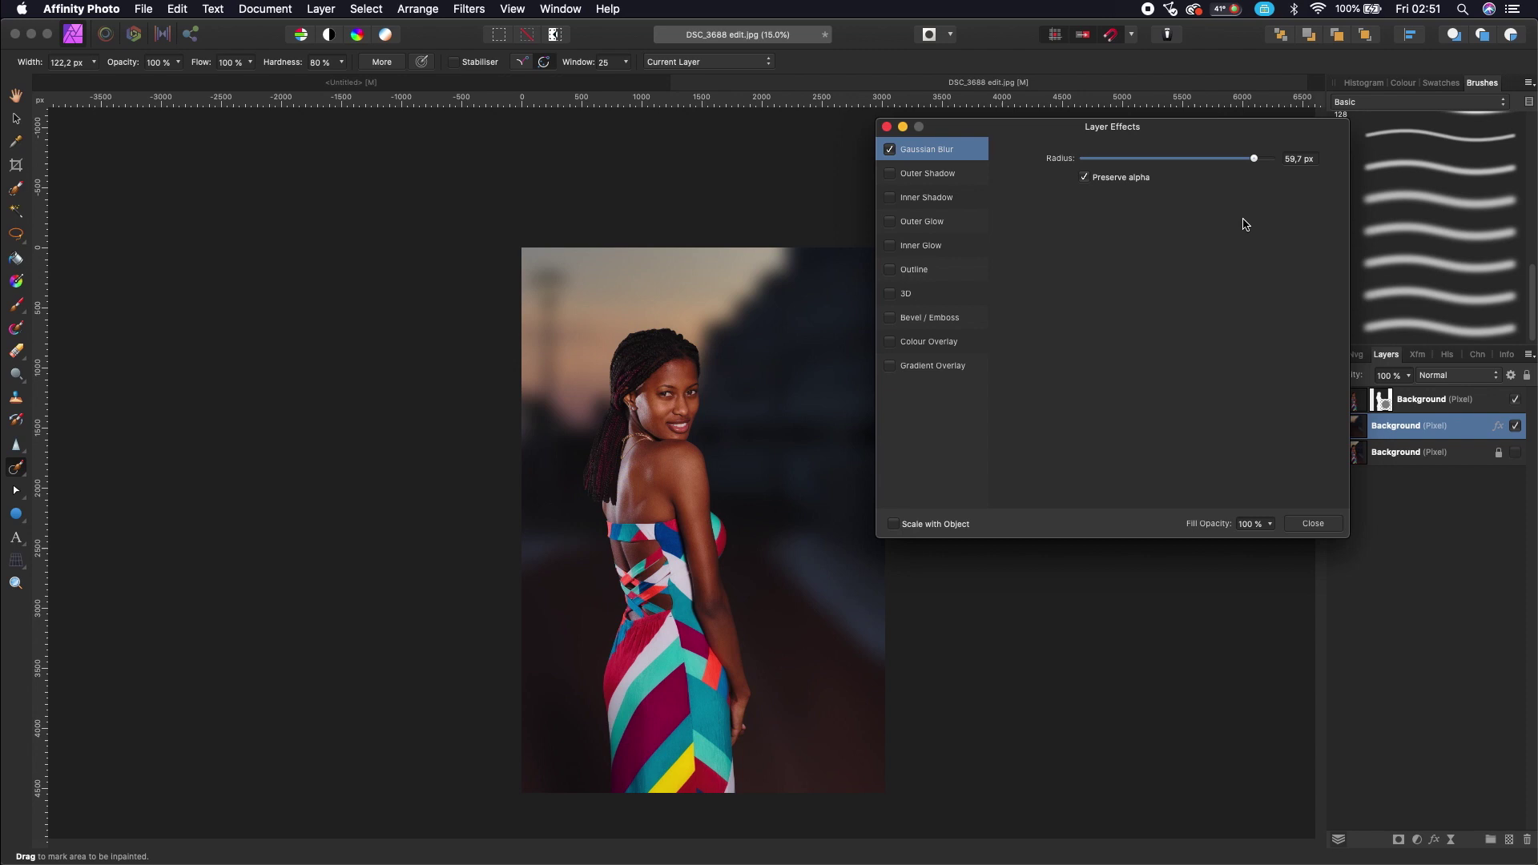
{"action": "left_click", "coordinate": [1314, 524]}
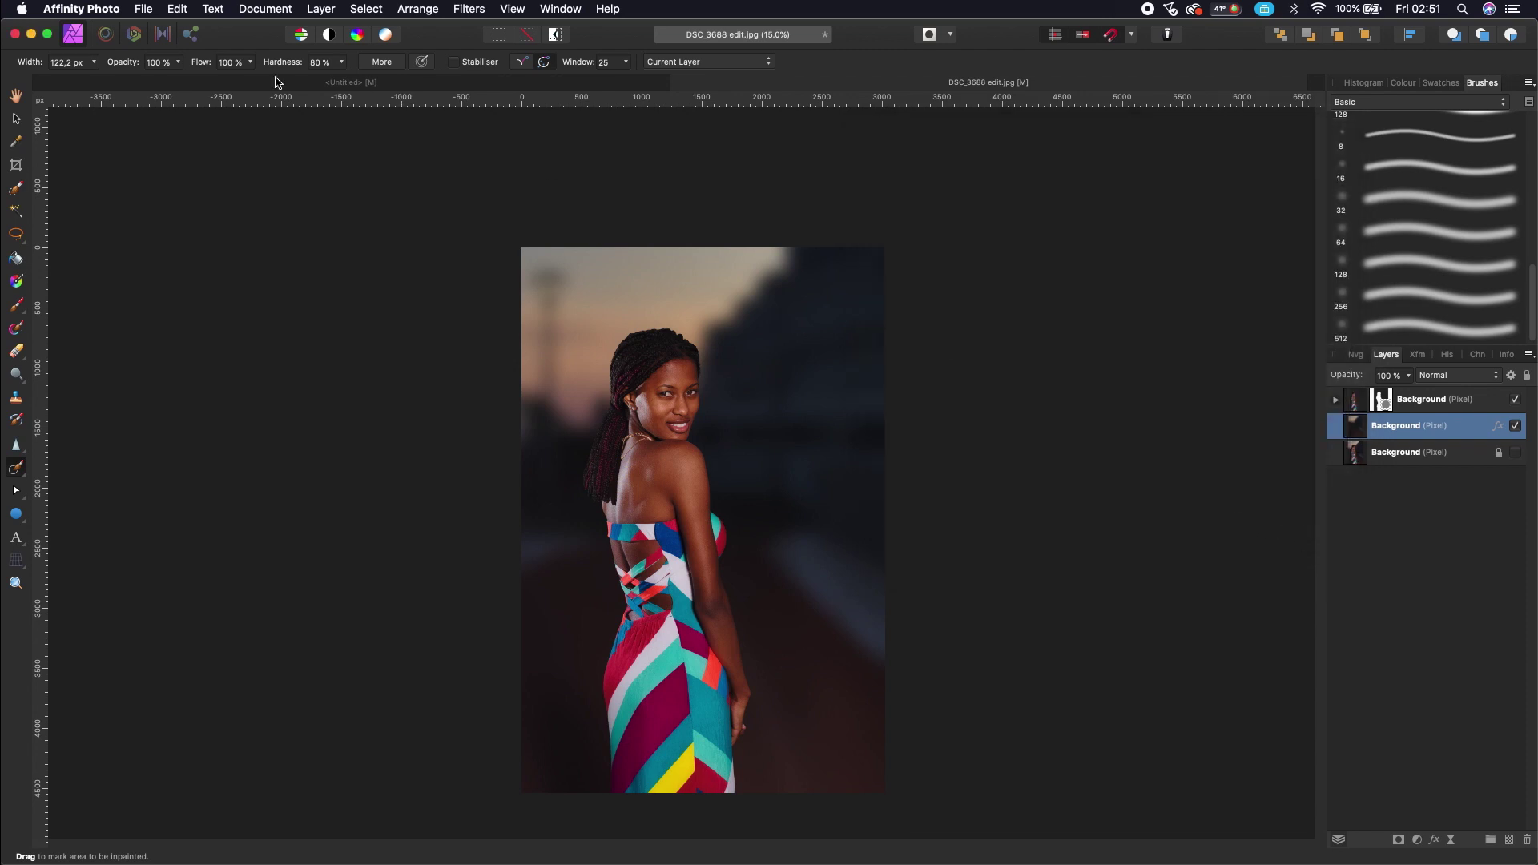